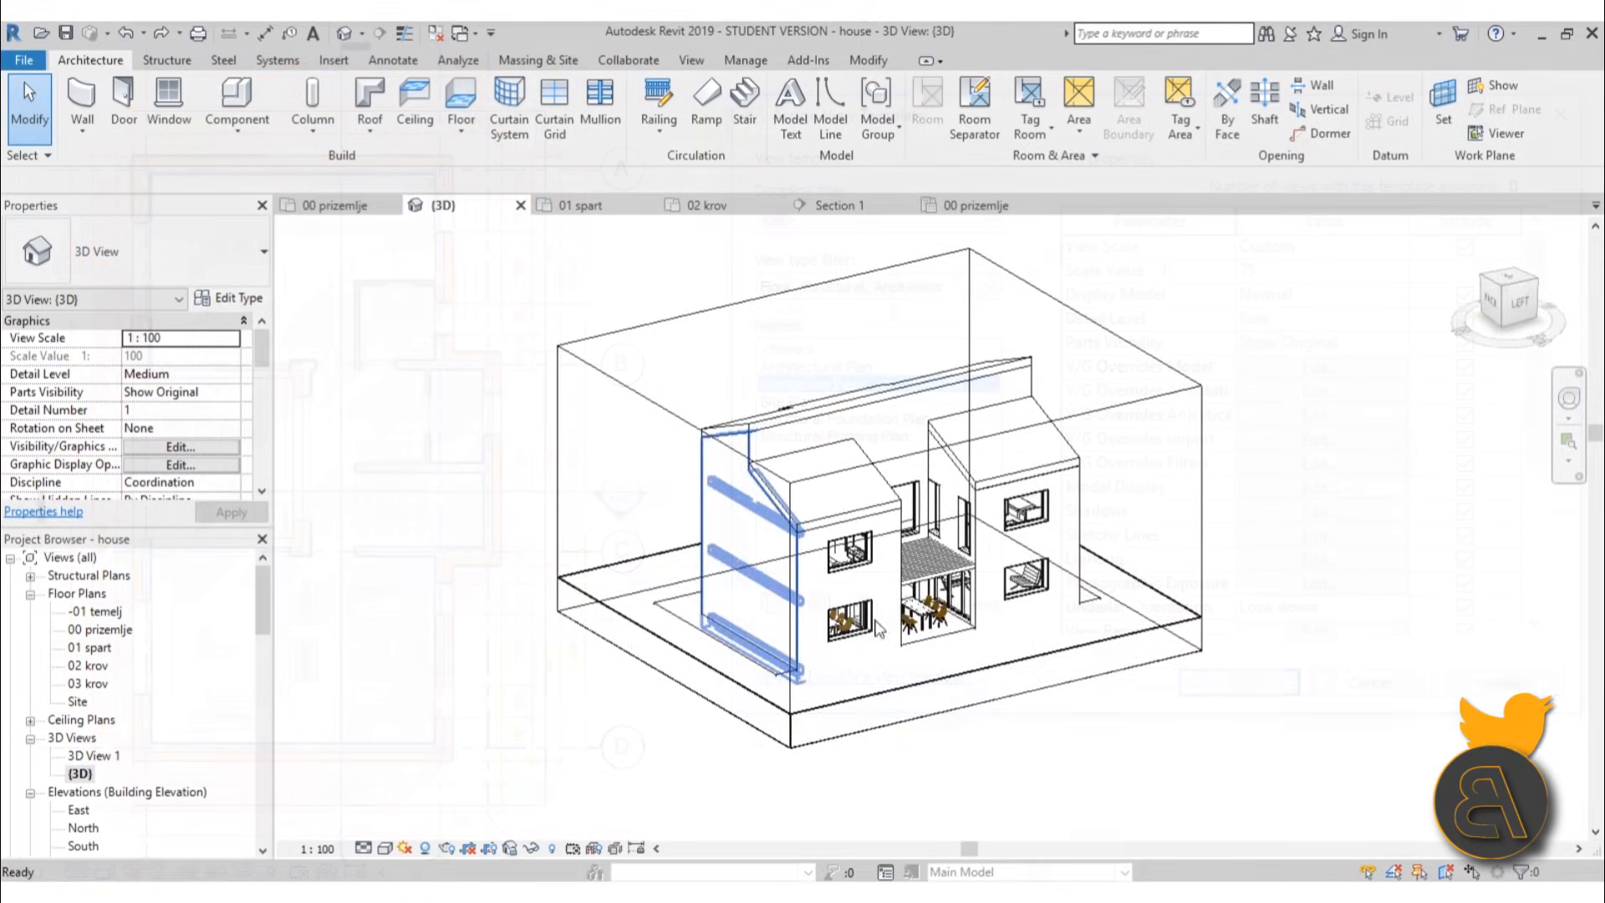
# - Open the 00 prizemlje floor plan view
pyautogui.keyDown('shift'); pyautogui.moveTo(1253, 585); pyautogui.dragTo(1045, 730, button='middle'); pyautogui.keyUp('shift')
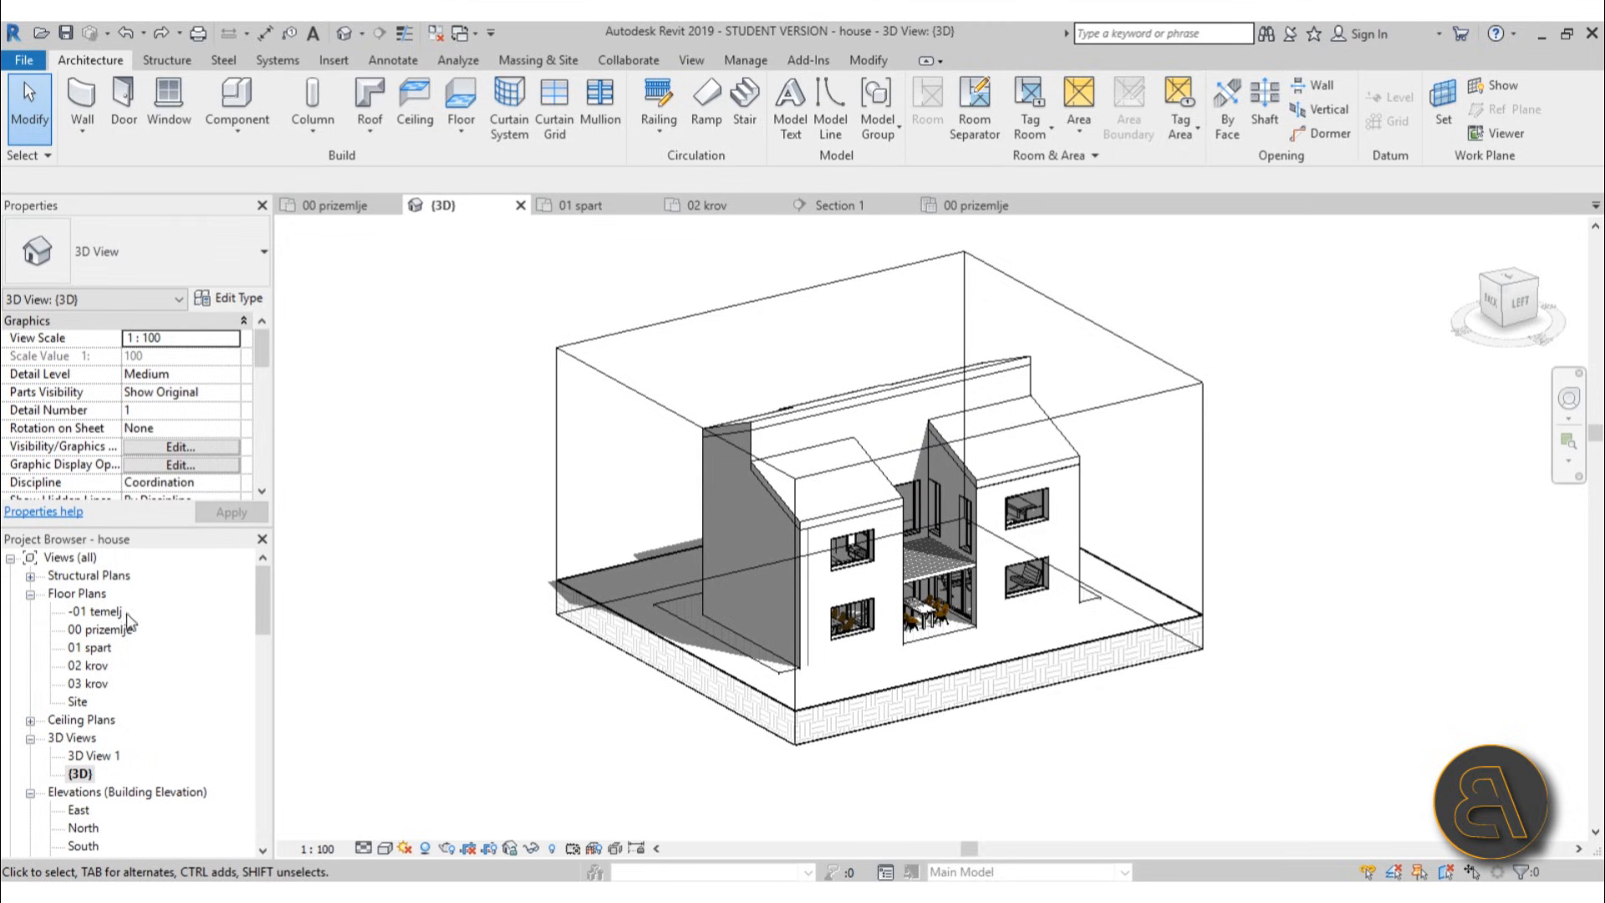
pyautogui.doubleClick(94, 630)
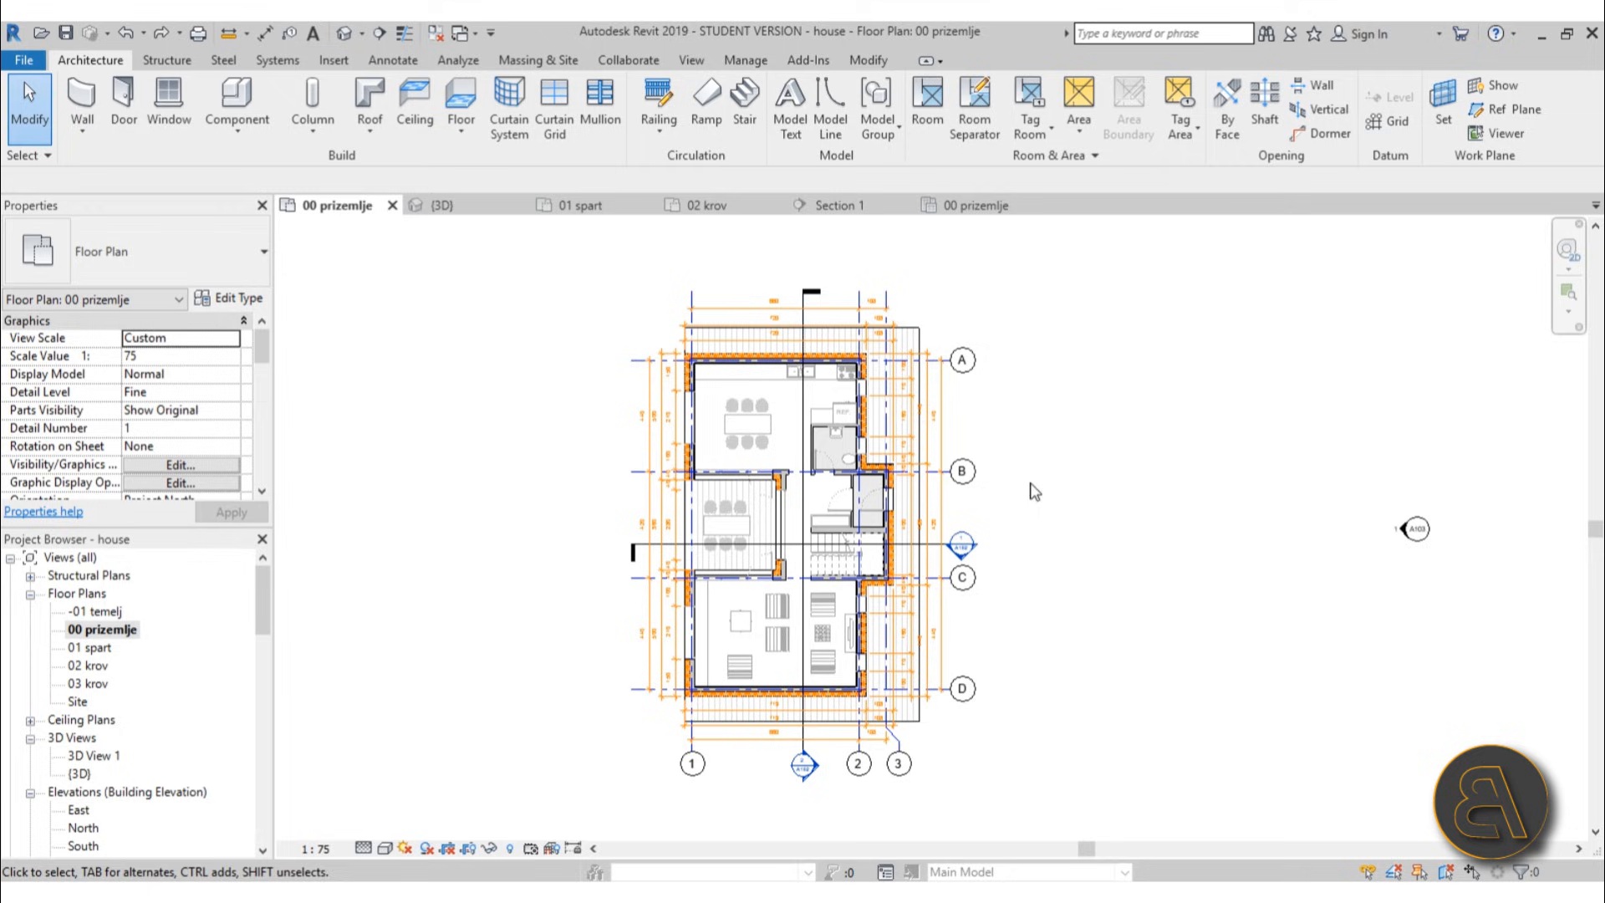
# - Examine the floor plan's walls, room layout, furniture and dimension lines around grids A to D
pyautogui.scroll(3, 869, 259)
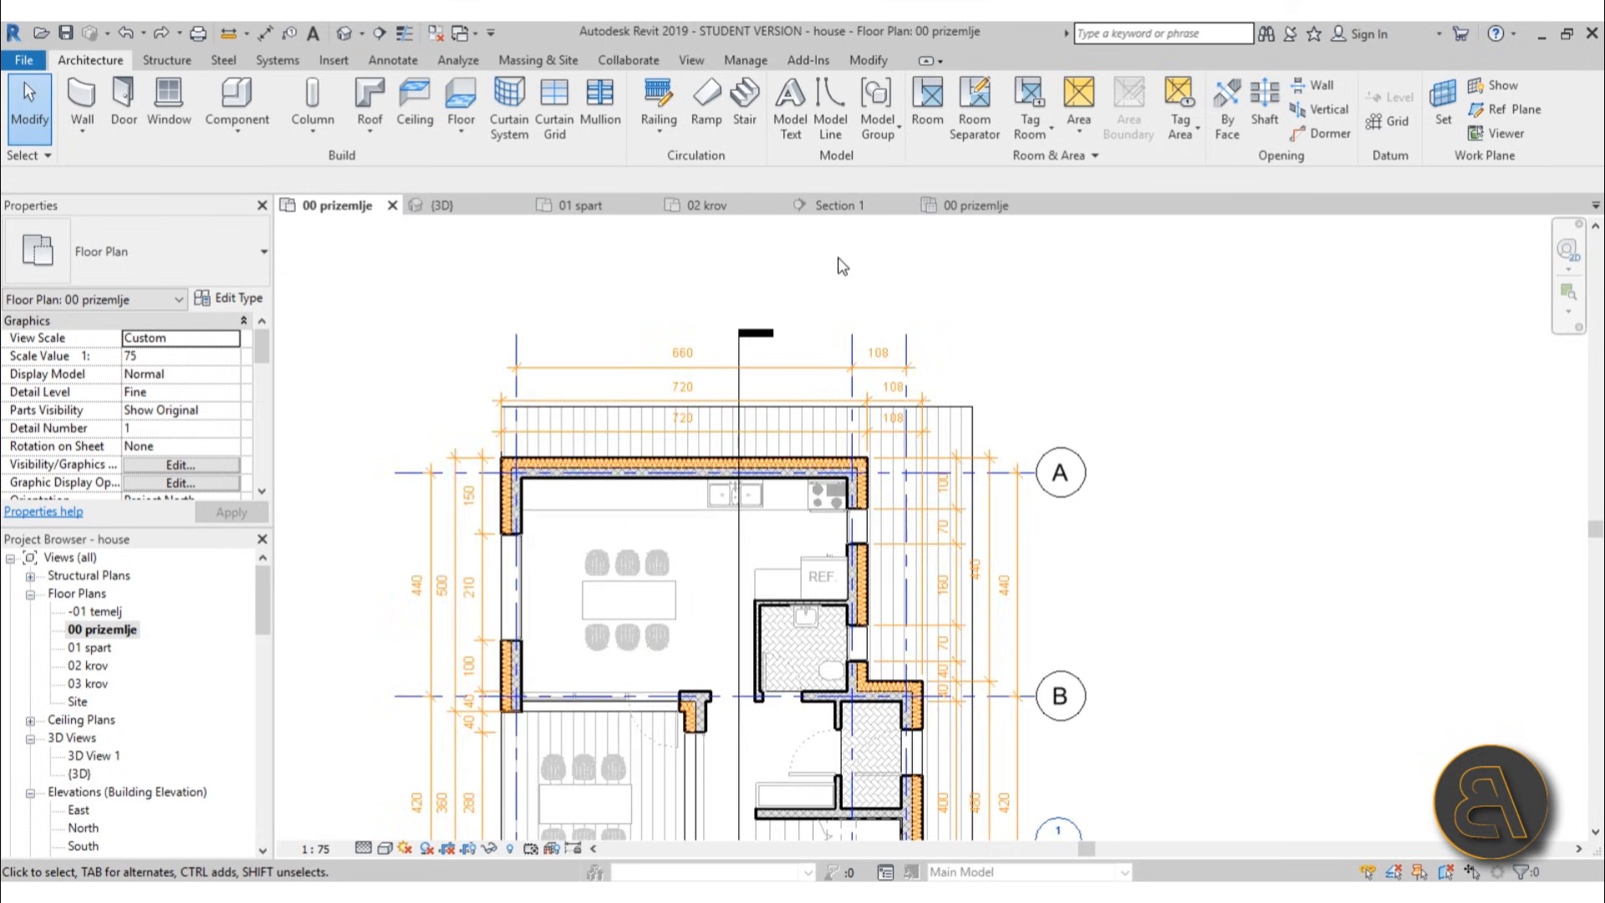
pyautogui.moveTo(870, 362); pyautogui.dragTo(867, 315, button='middle')
pyautogui.scroll(-2, 677, 530)
pyautogui.moveTo(678, 530); pyautogui.dragTo(676, 403, button='middle')
pyautogui.scroll(-1, 681, 499)
pyautogui.moveTo(680, 500); pyautogui.dragTo(686, 486, button='middle')
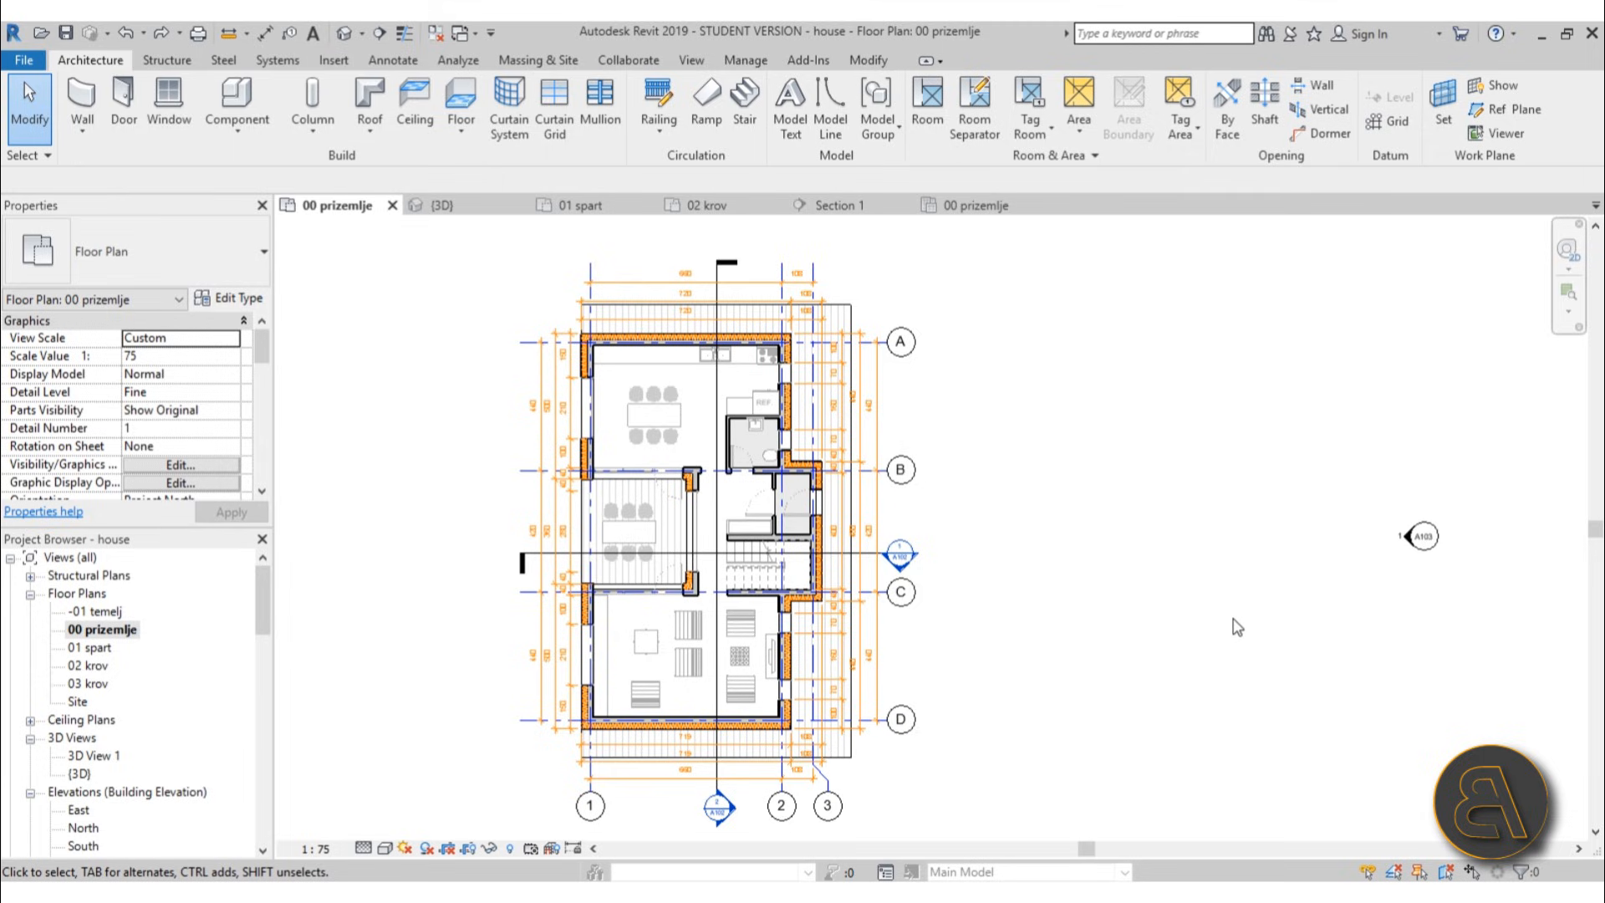
pyautogui.moveTo(1120, 652); pyautogui.dragTo(1146, 667, button='middle')
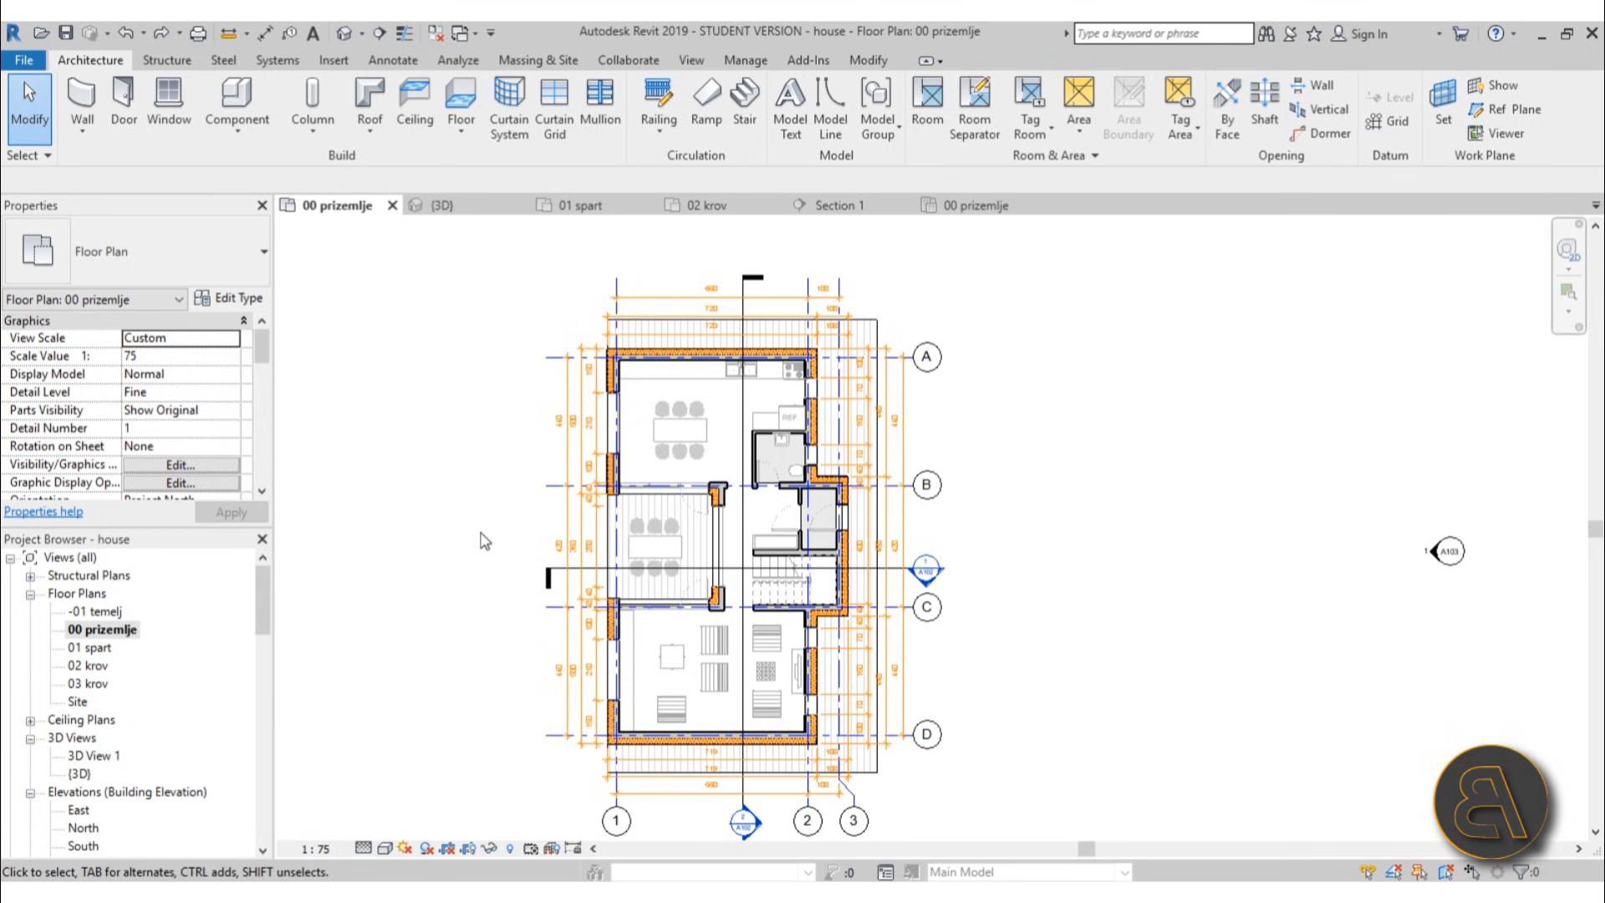
pyautogui.moveTo(458, 572); pyautogui.dragTo(535, 558, button='middle')
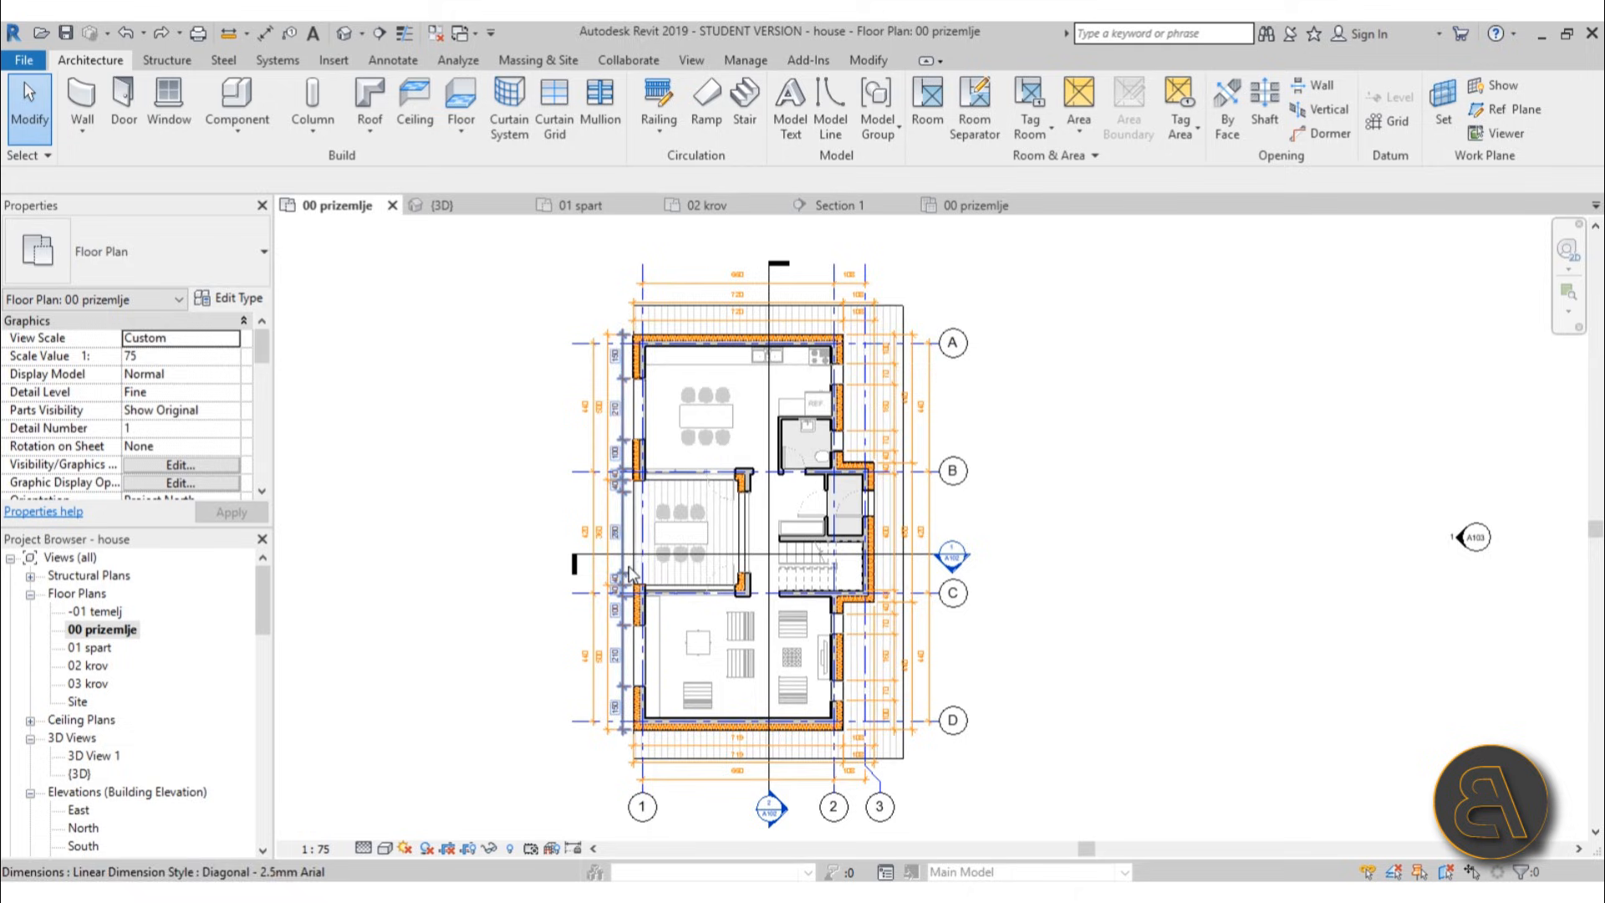
pyautogui.scroll(4, 631, 577)
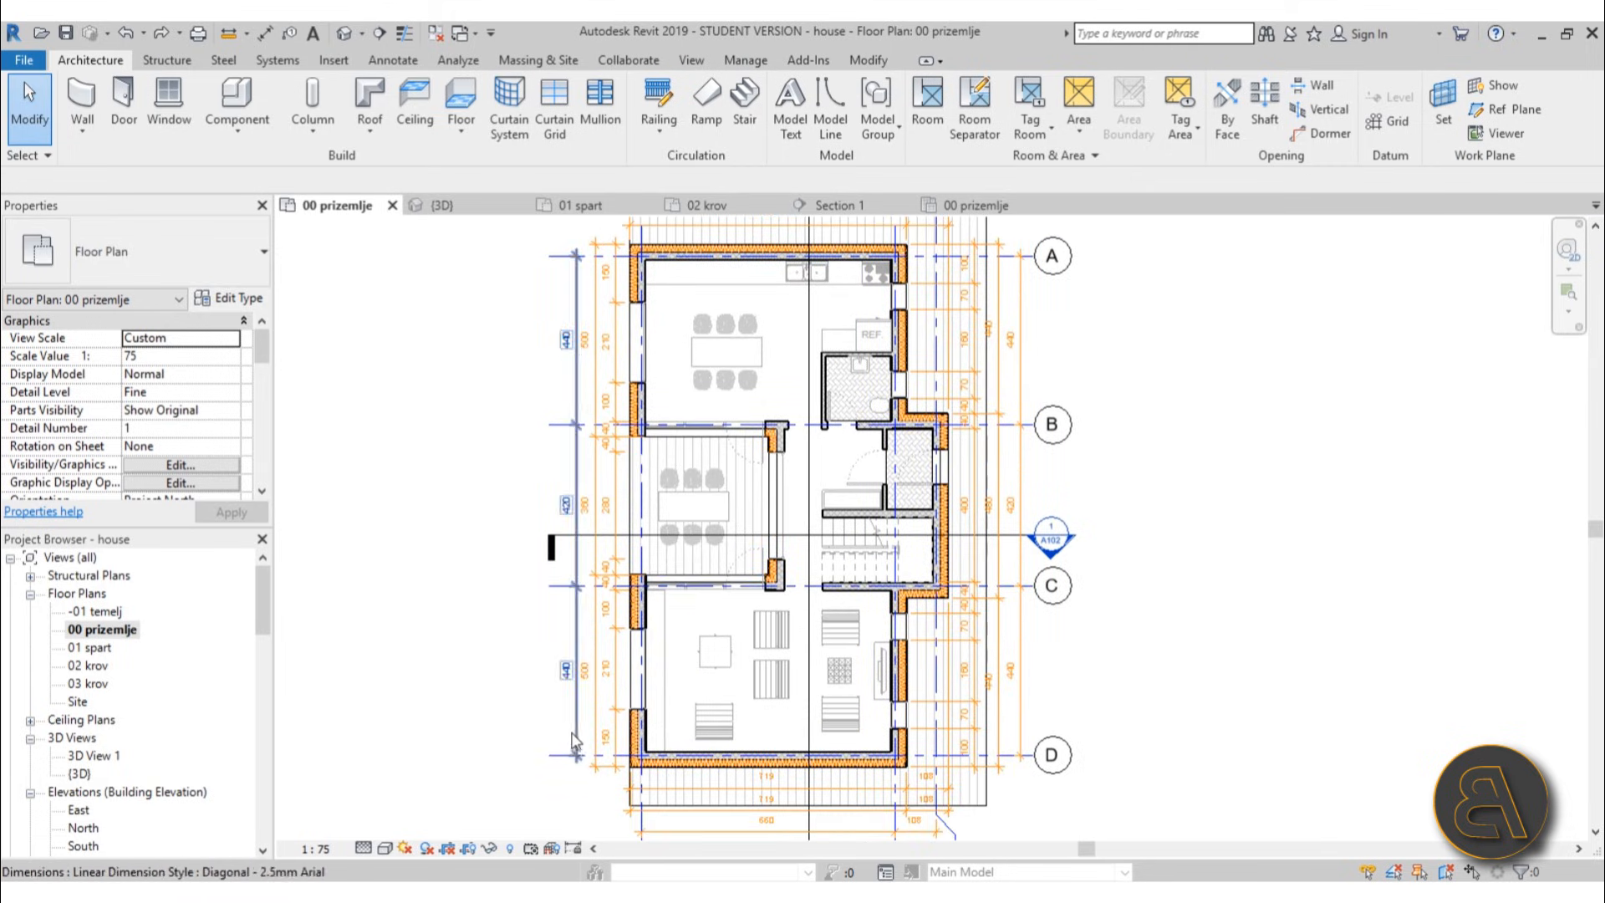
# - Set the floor plan's detail level to Fine and enable Cast Shadows in its Graphic Display Options
pyautogui.click(364, 847)
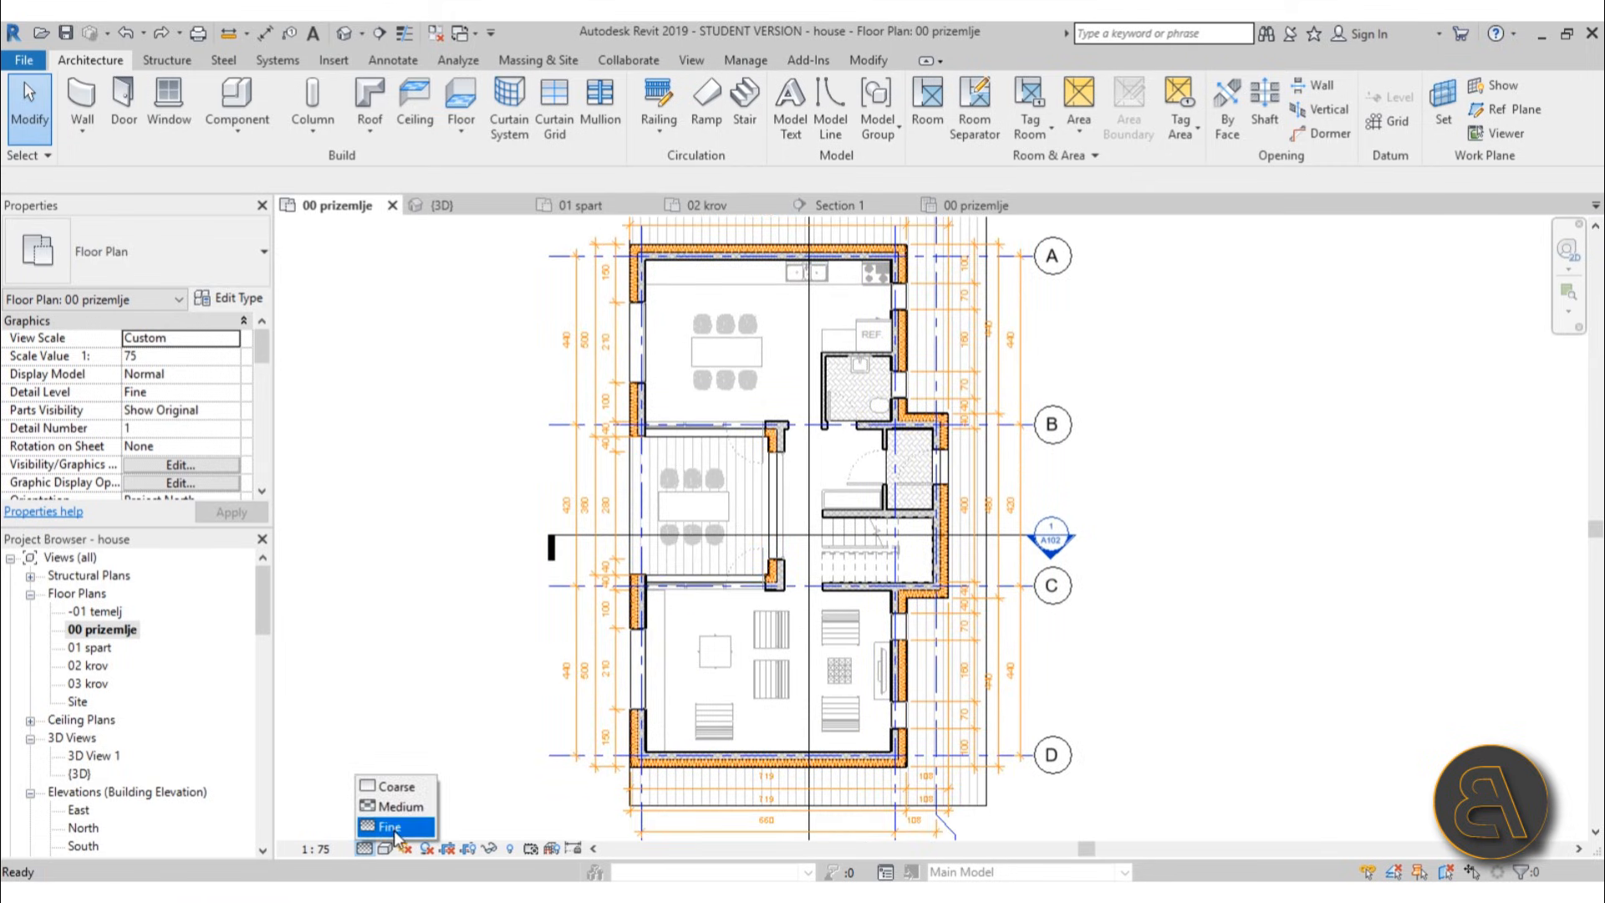
pyautogui.click(387, 826)
pyautogui.click(385, 847)
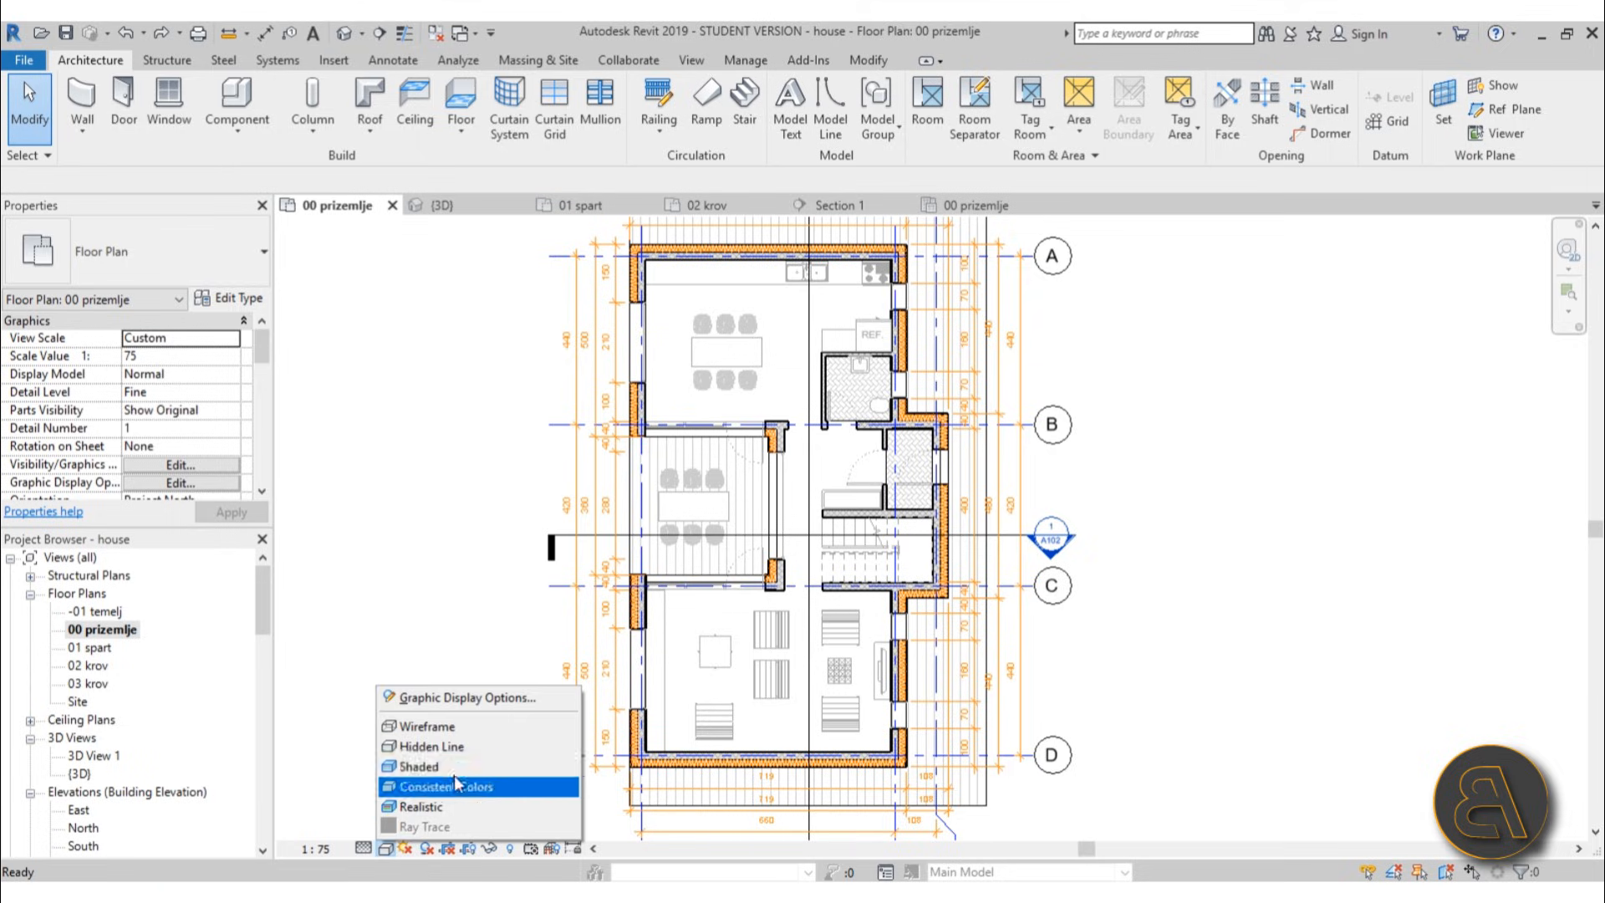
pyautogui.click(456, 697)
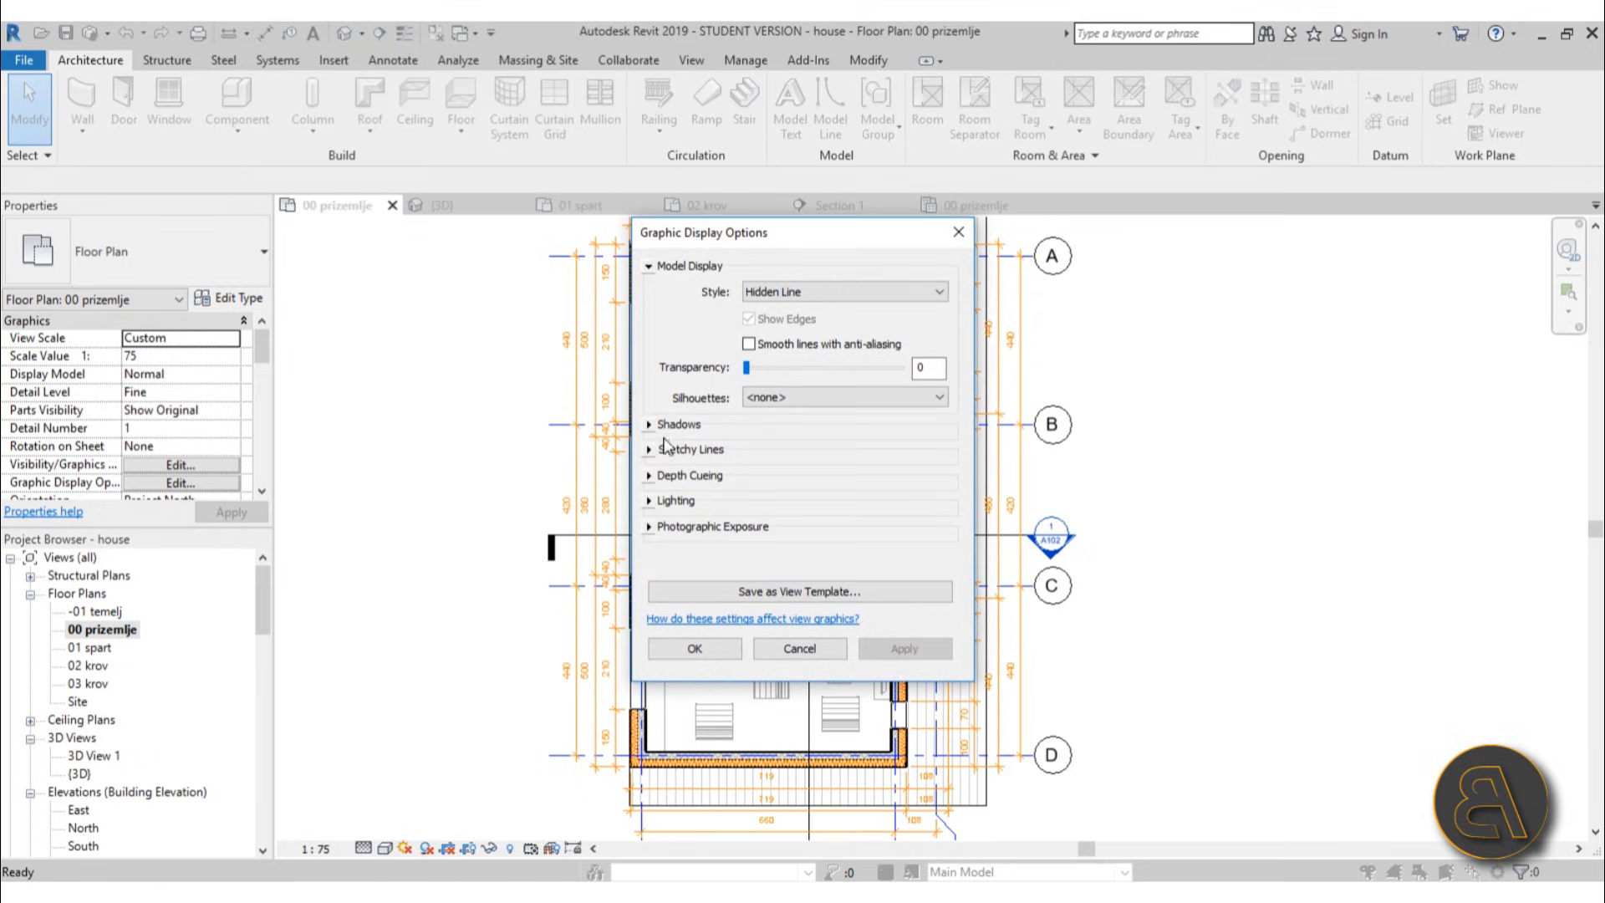
pyautogui.click(649, 424)
pyautogui.moveTo(779, 239); pyautogui.dragTo(310, 260)
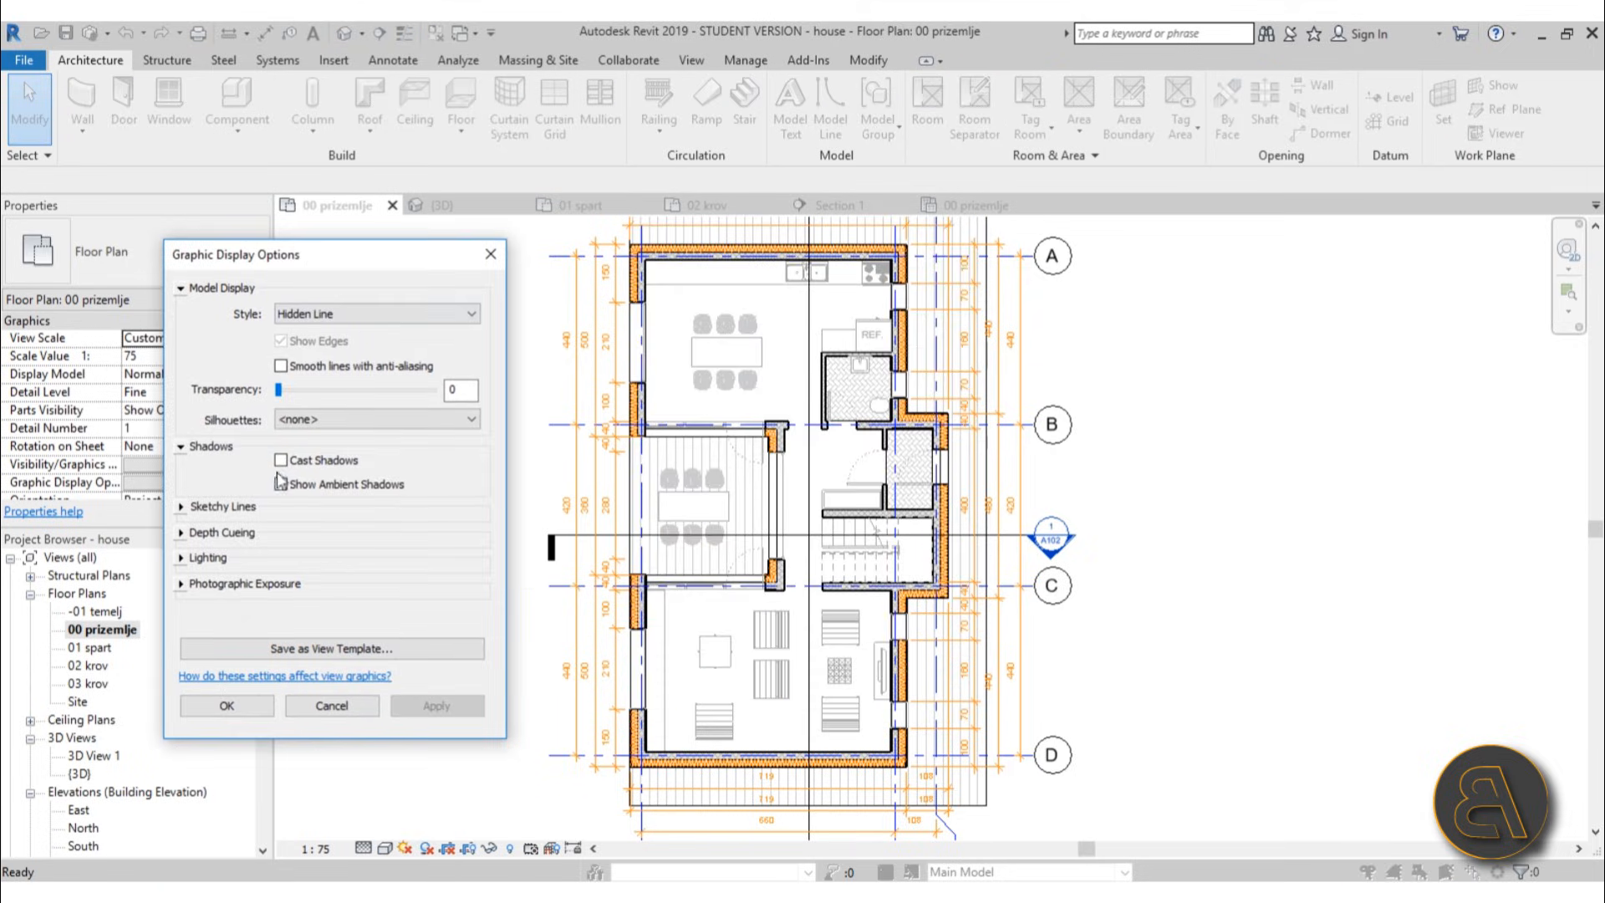
pyautogui.click(281, 460)
pyautogui.click(464, 709)
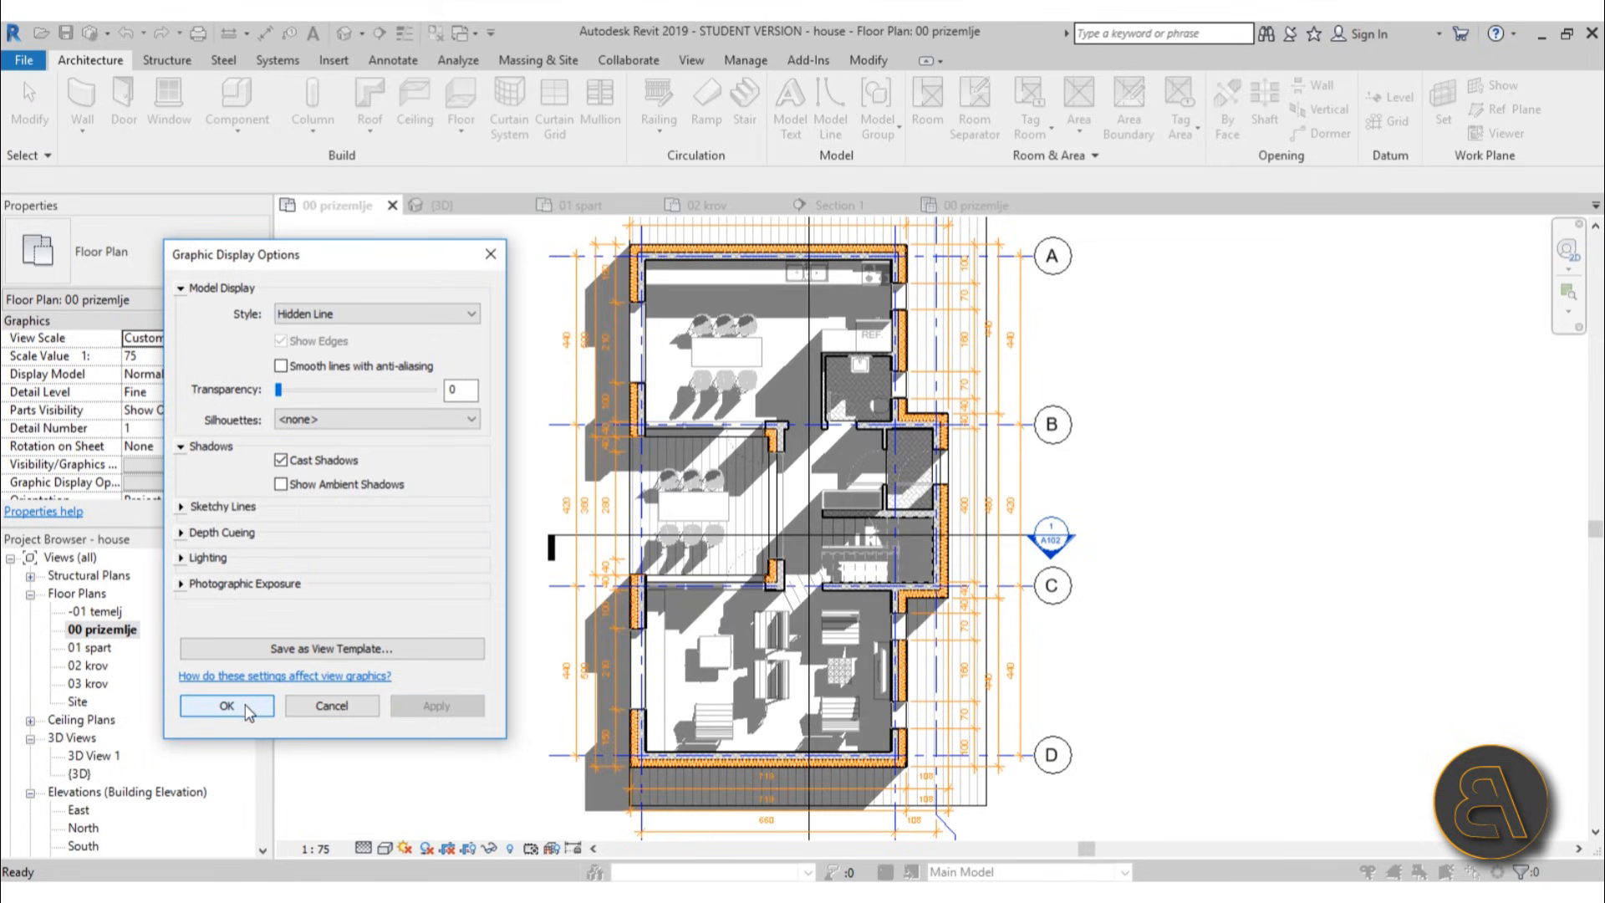
pyautogui.click(331, 706)
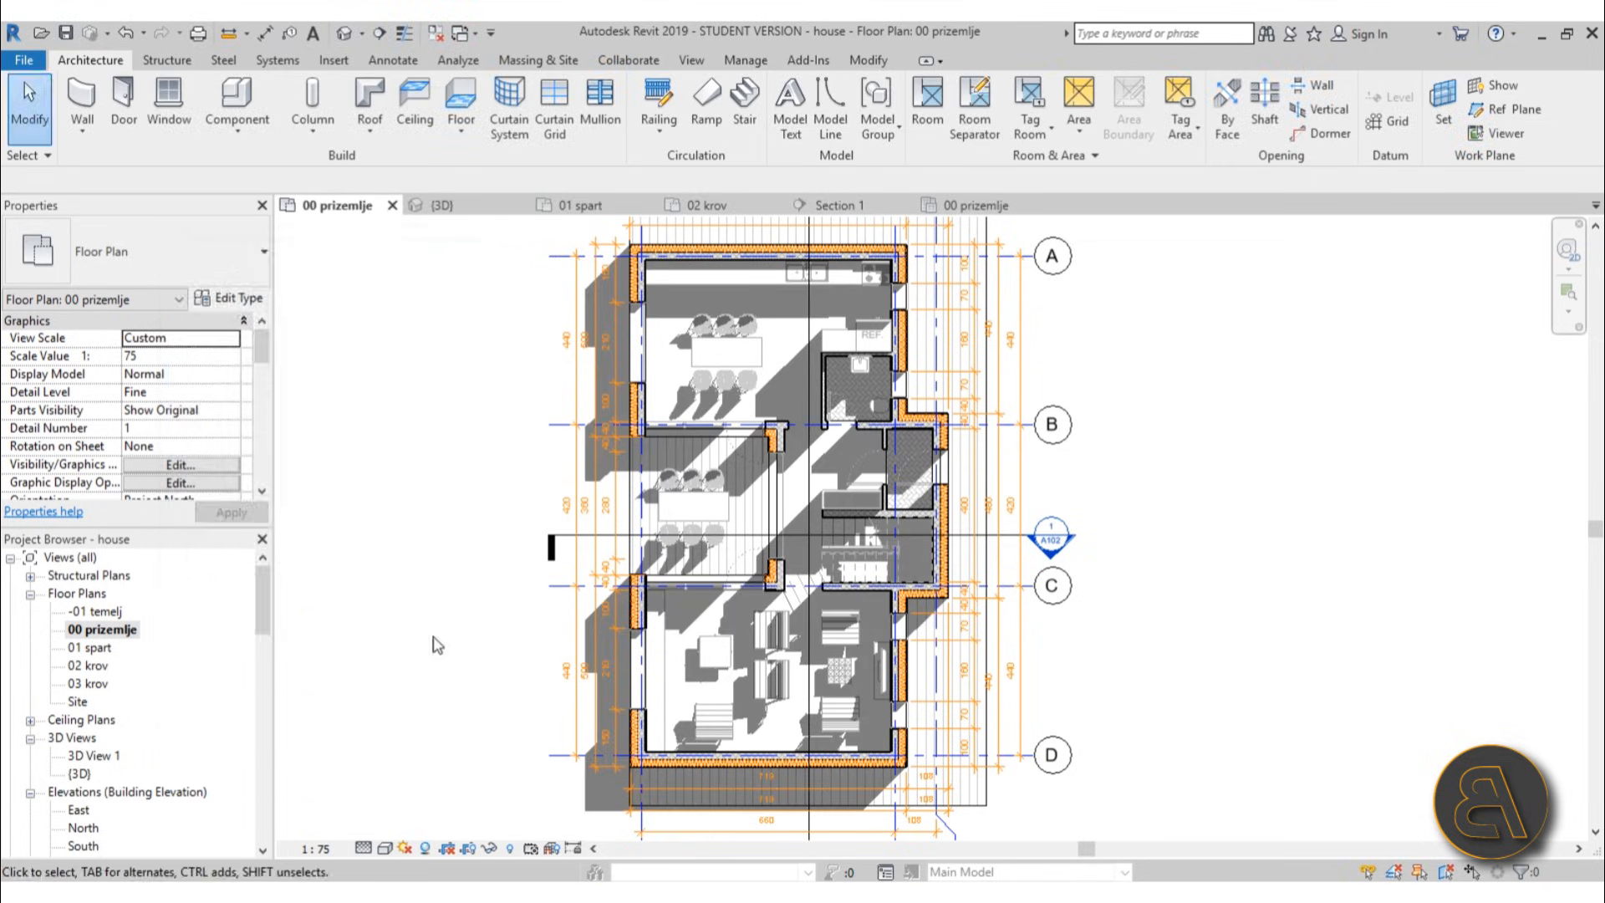
pyautogui.moveTo(972, 498); pyautogui.dragTo(1036, 547, button='middle')
pyautogui.scroll(-1, 1037, 547)
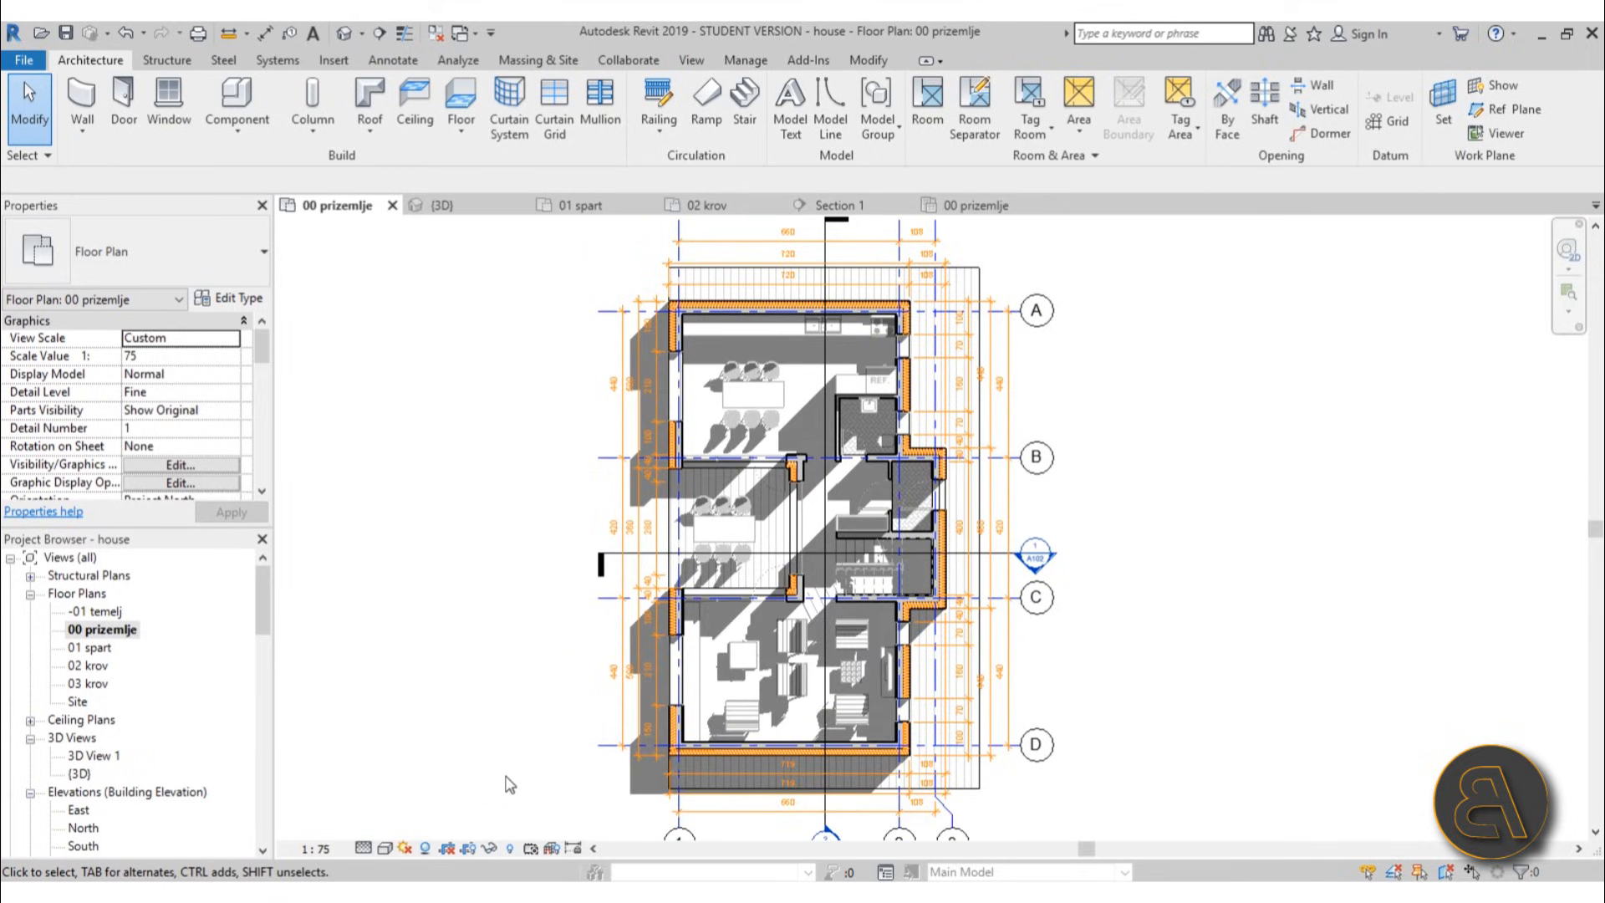
# - Soften the plan's shadows by trying intensities of 10 and 24 in the Lighting settings and settling on 16
pyautogui.click(422, 848)
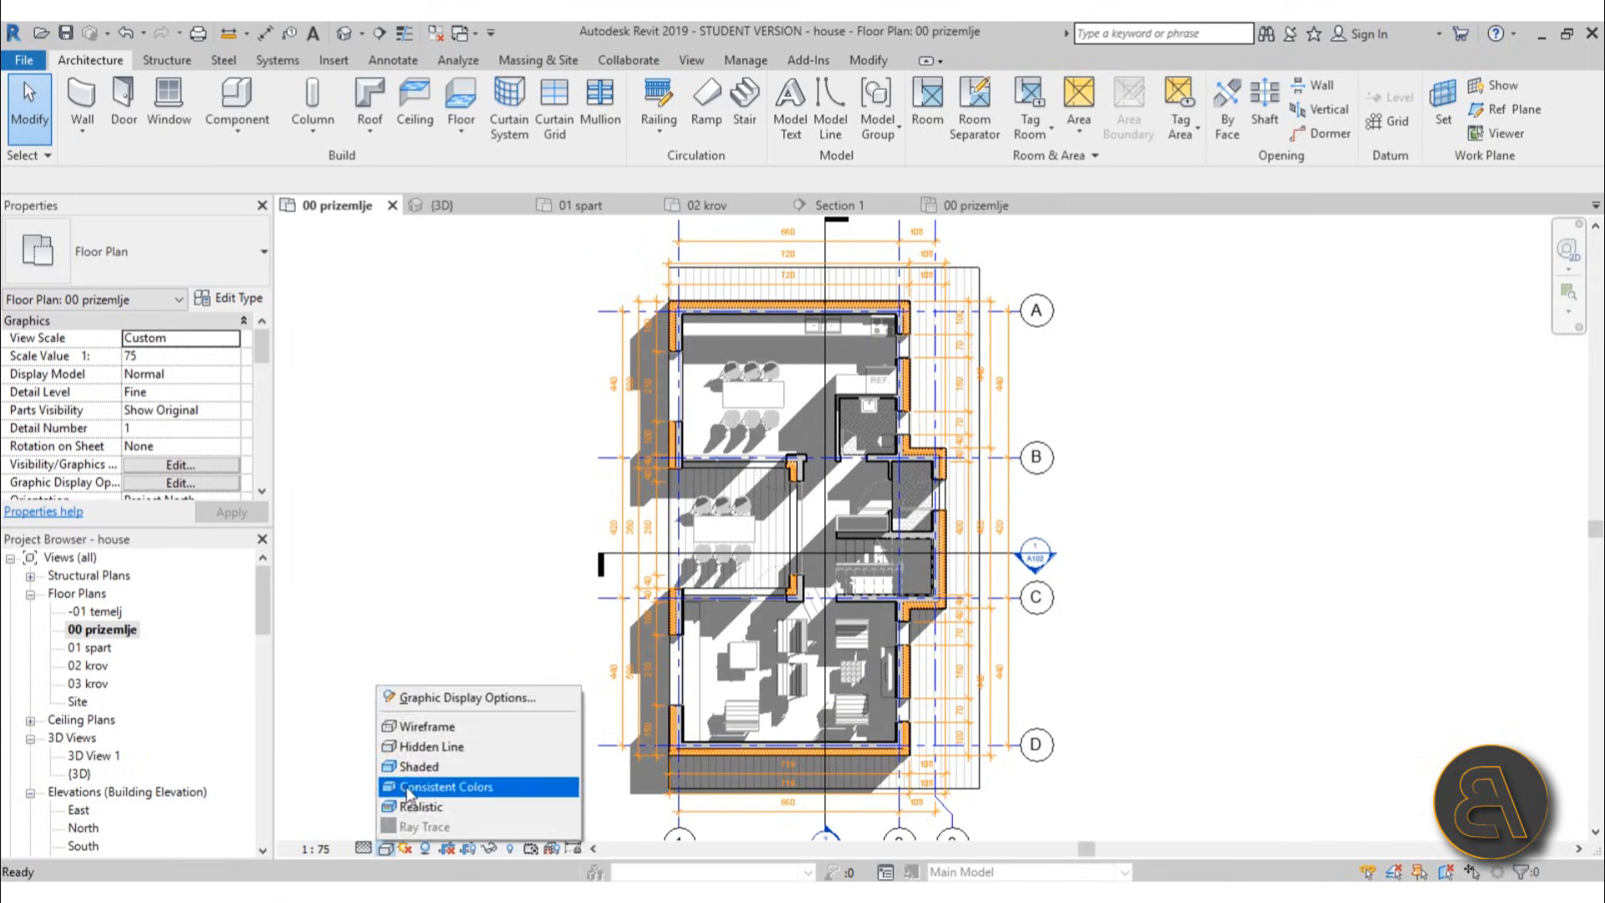
pyautogui.click(422, 700)
pyautogui.click(194, 523)
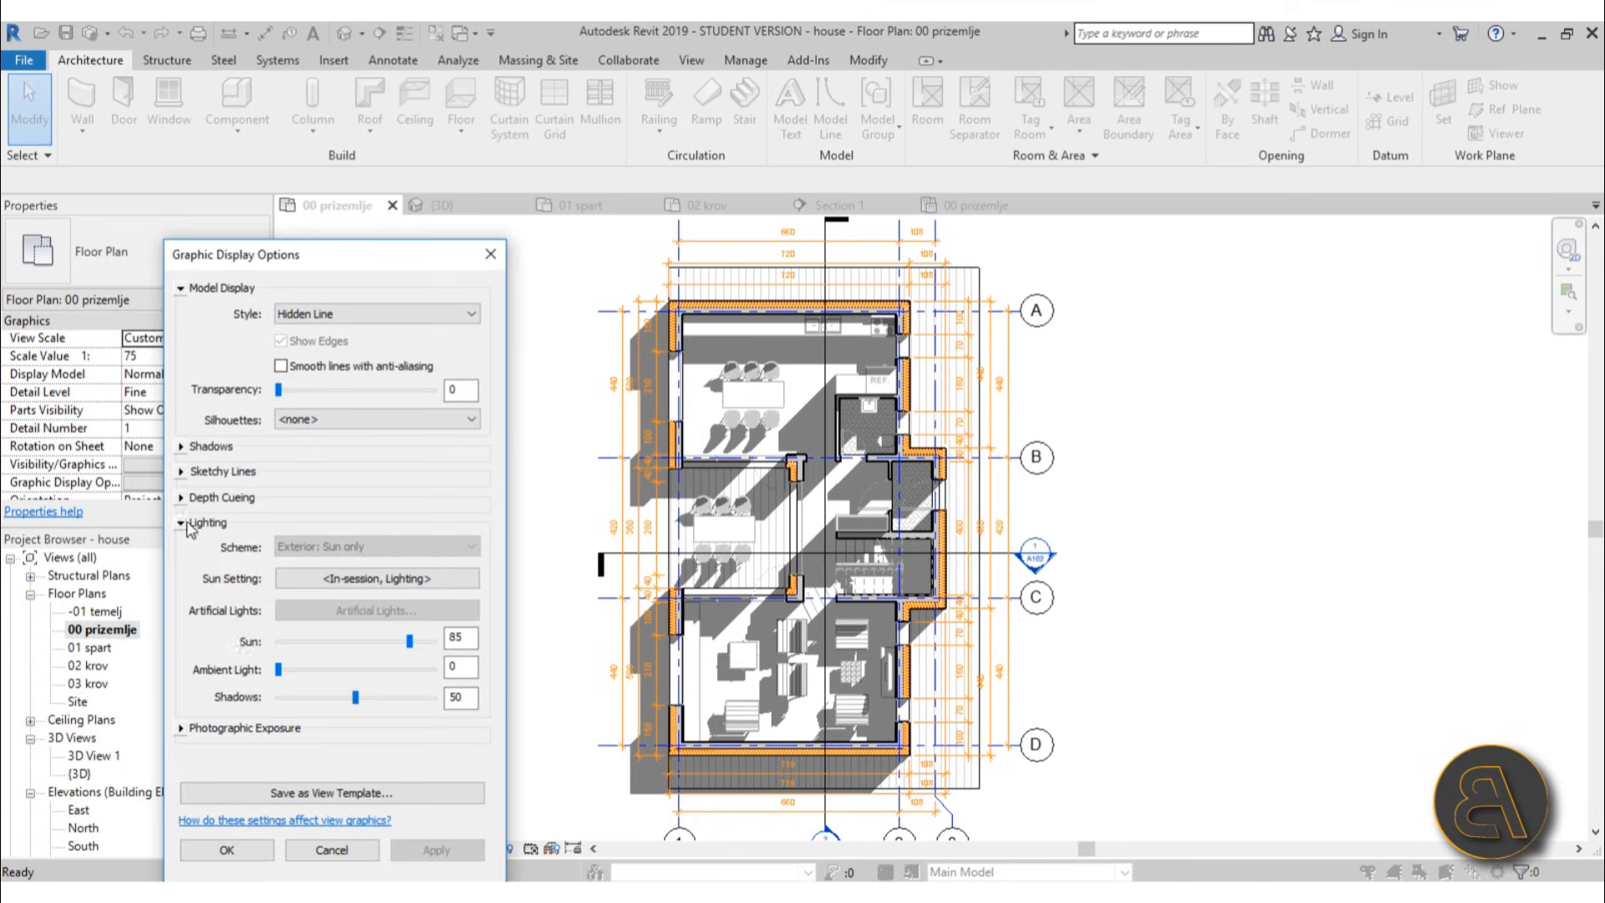
pyautogui.moveTo(356, 696); pyautogui.dragTo(302, 699)
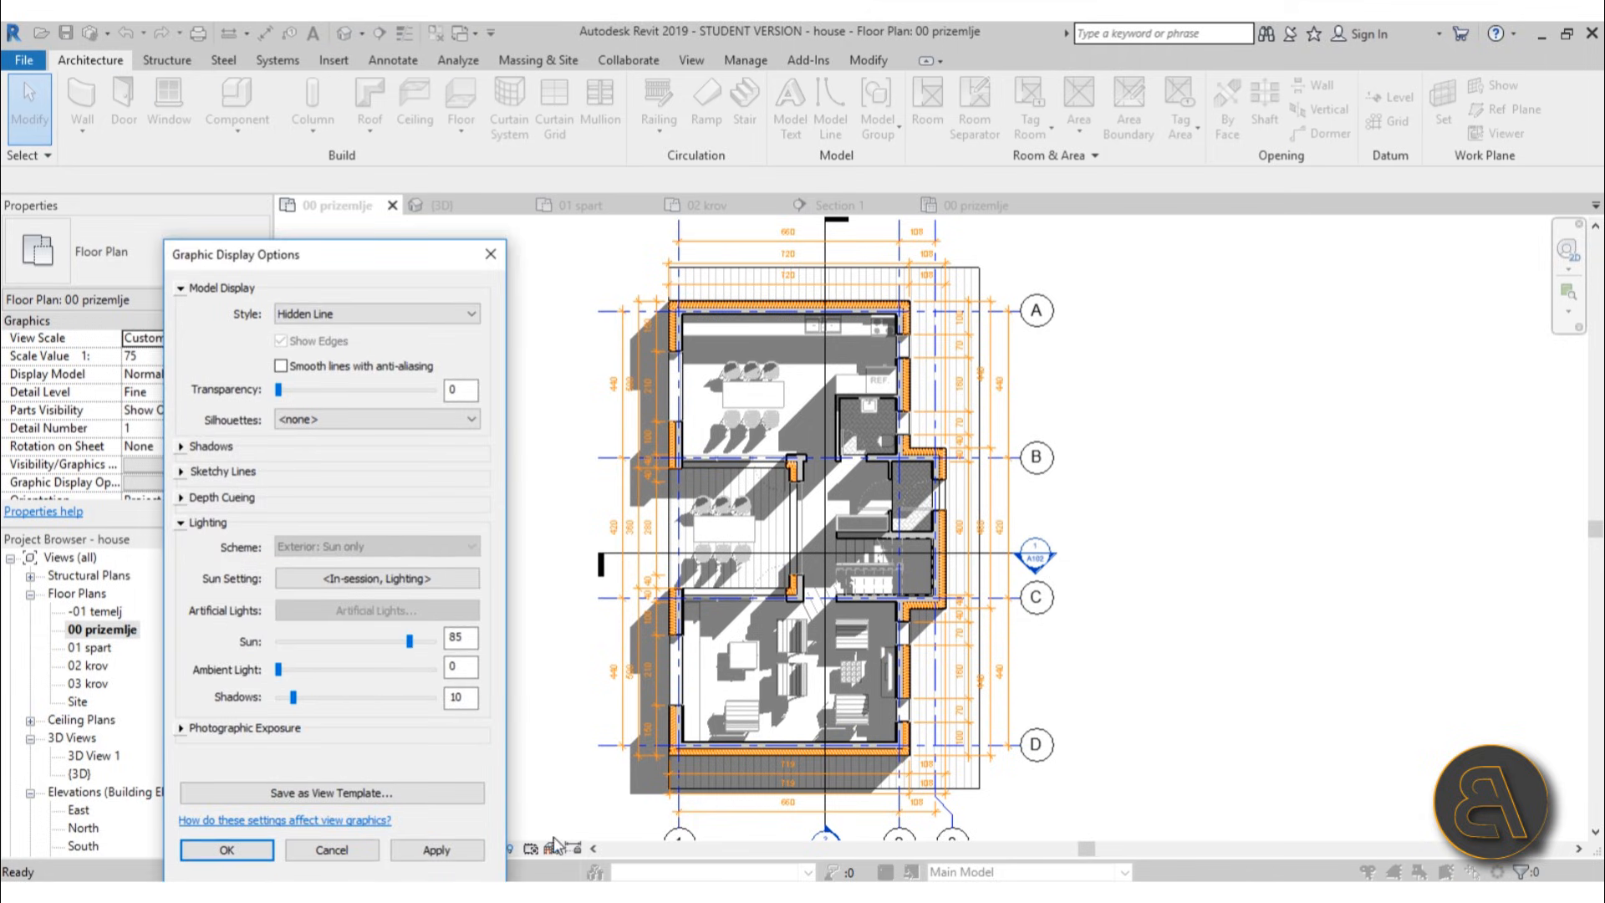
pyautogui.click(452, 844)
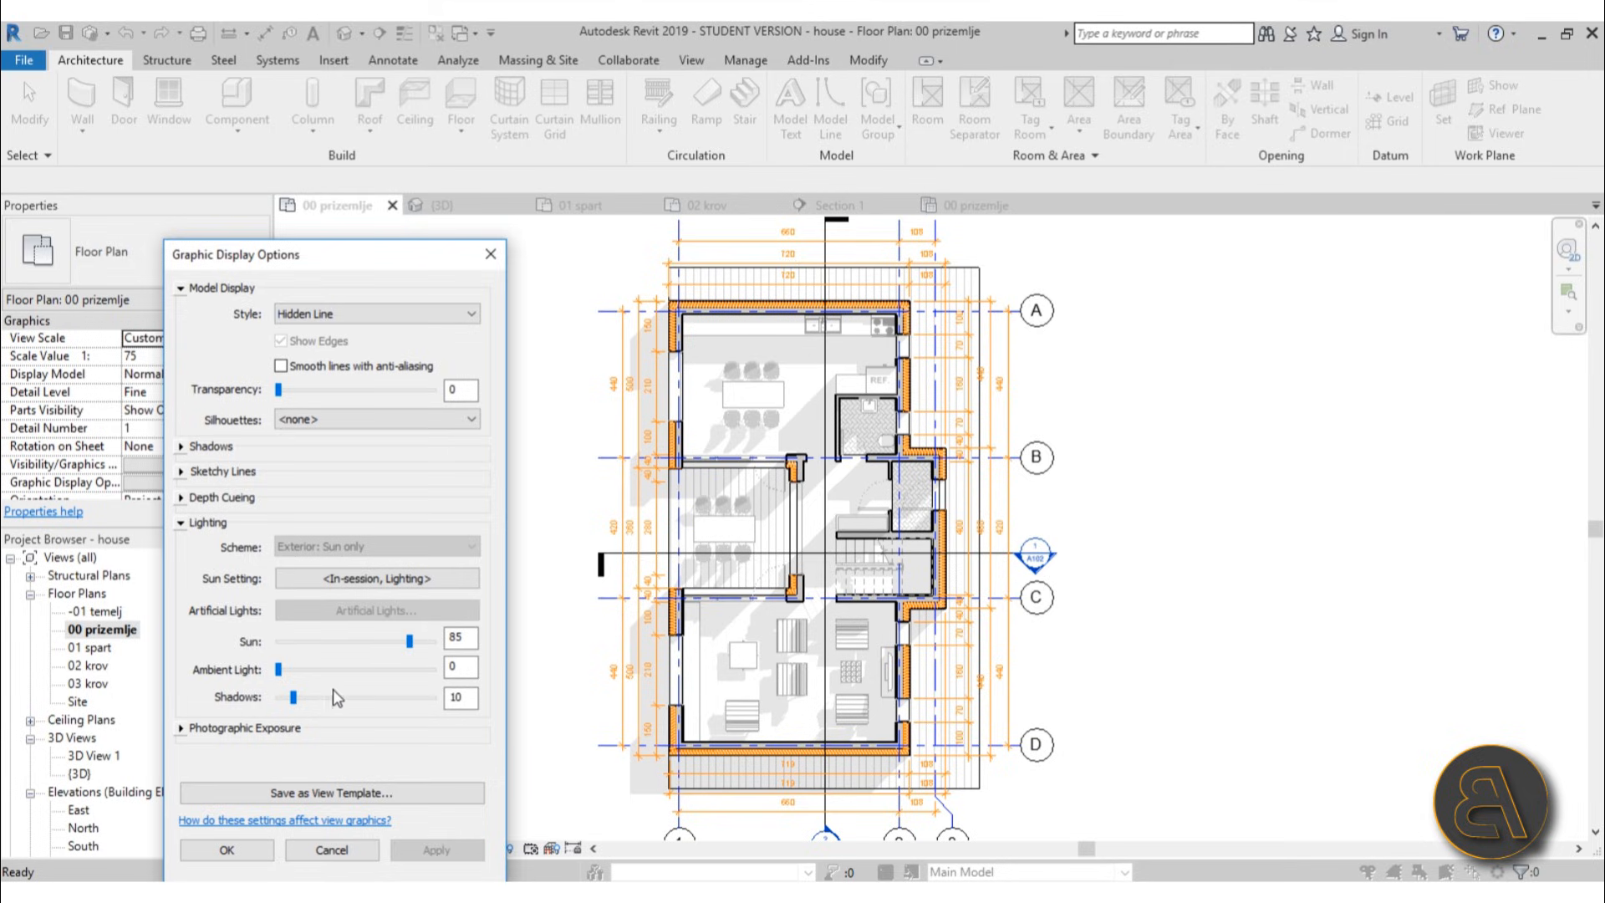
pyautogui.moveTo(294, 697); pyautogui.dragTo(315, 699)
pyautogui.click(452, 851)
pyautogui.click(447, 851)
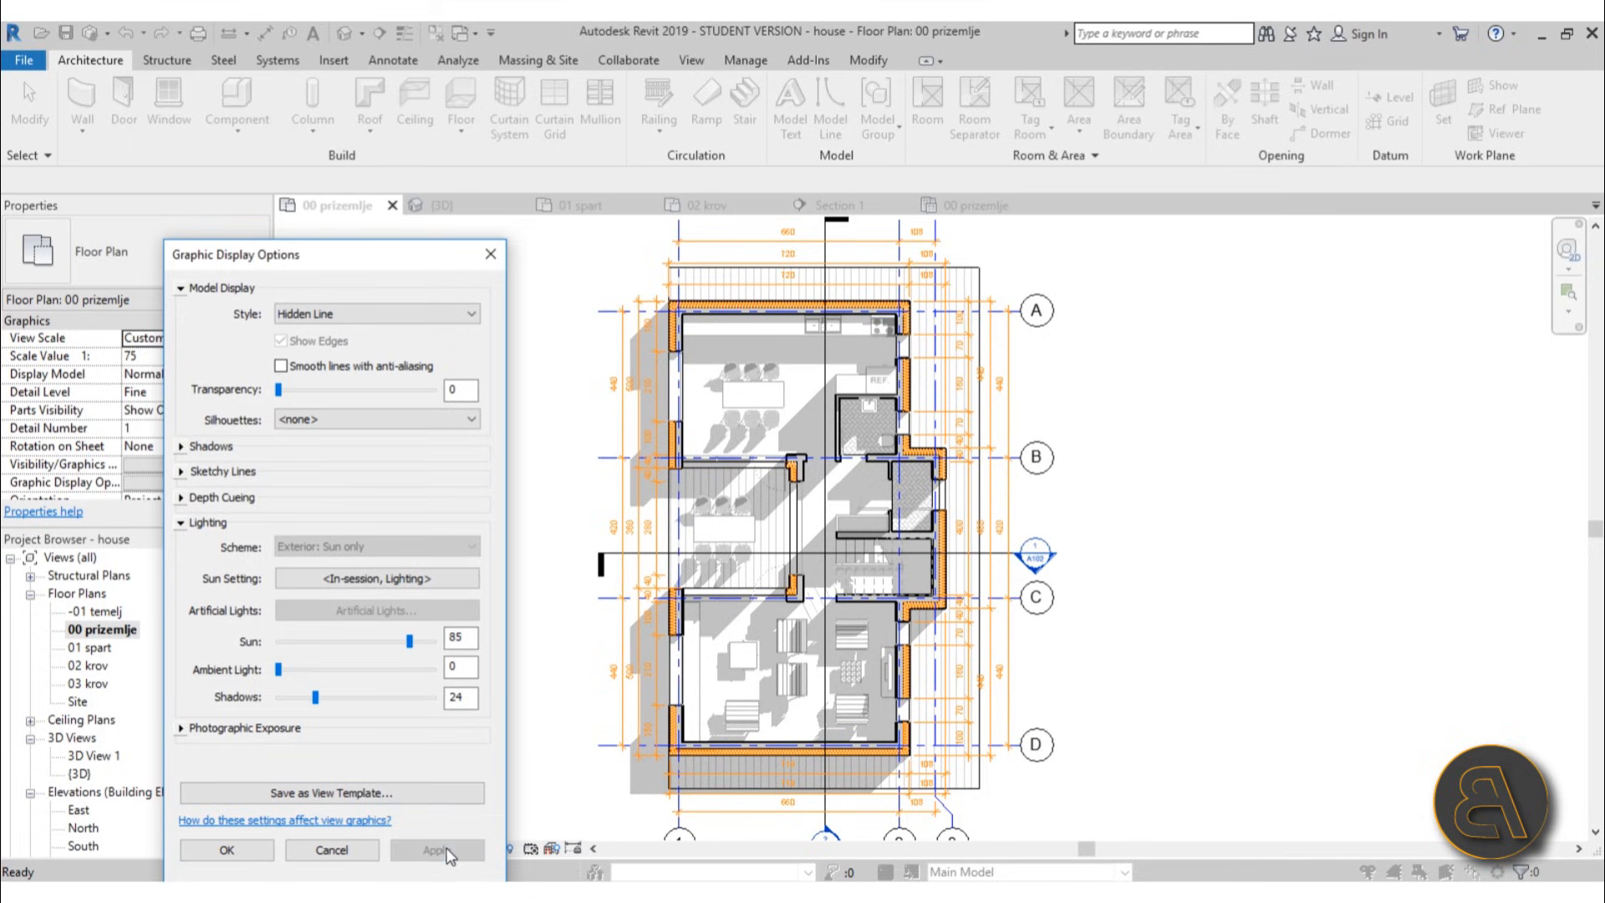
pyautogui.moveTo(315, 699); pyautogui.dragTo(308, 699)
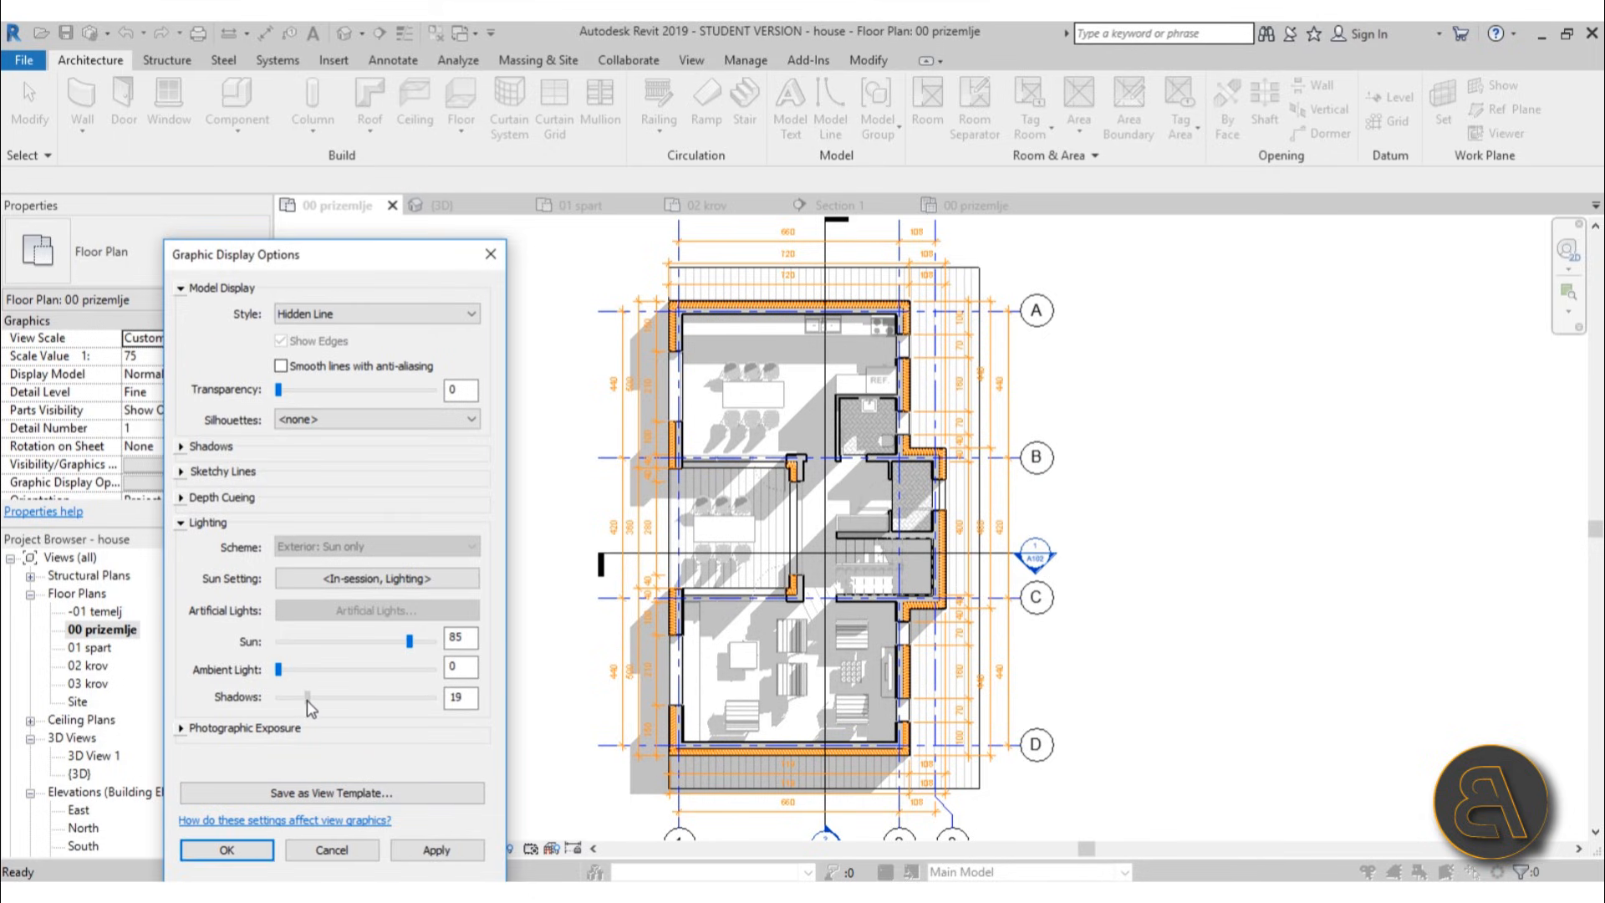
pyautogui.click(433, 850)
pyautogui.click(226, 850)
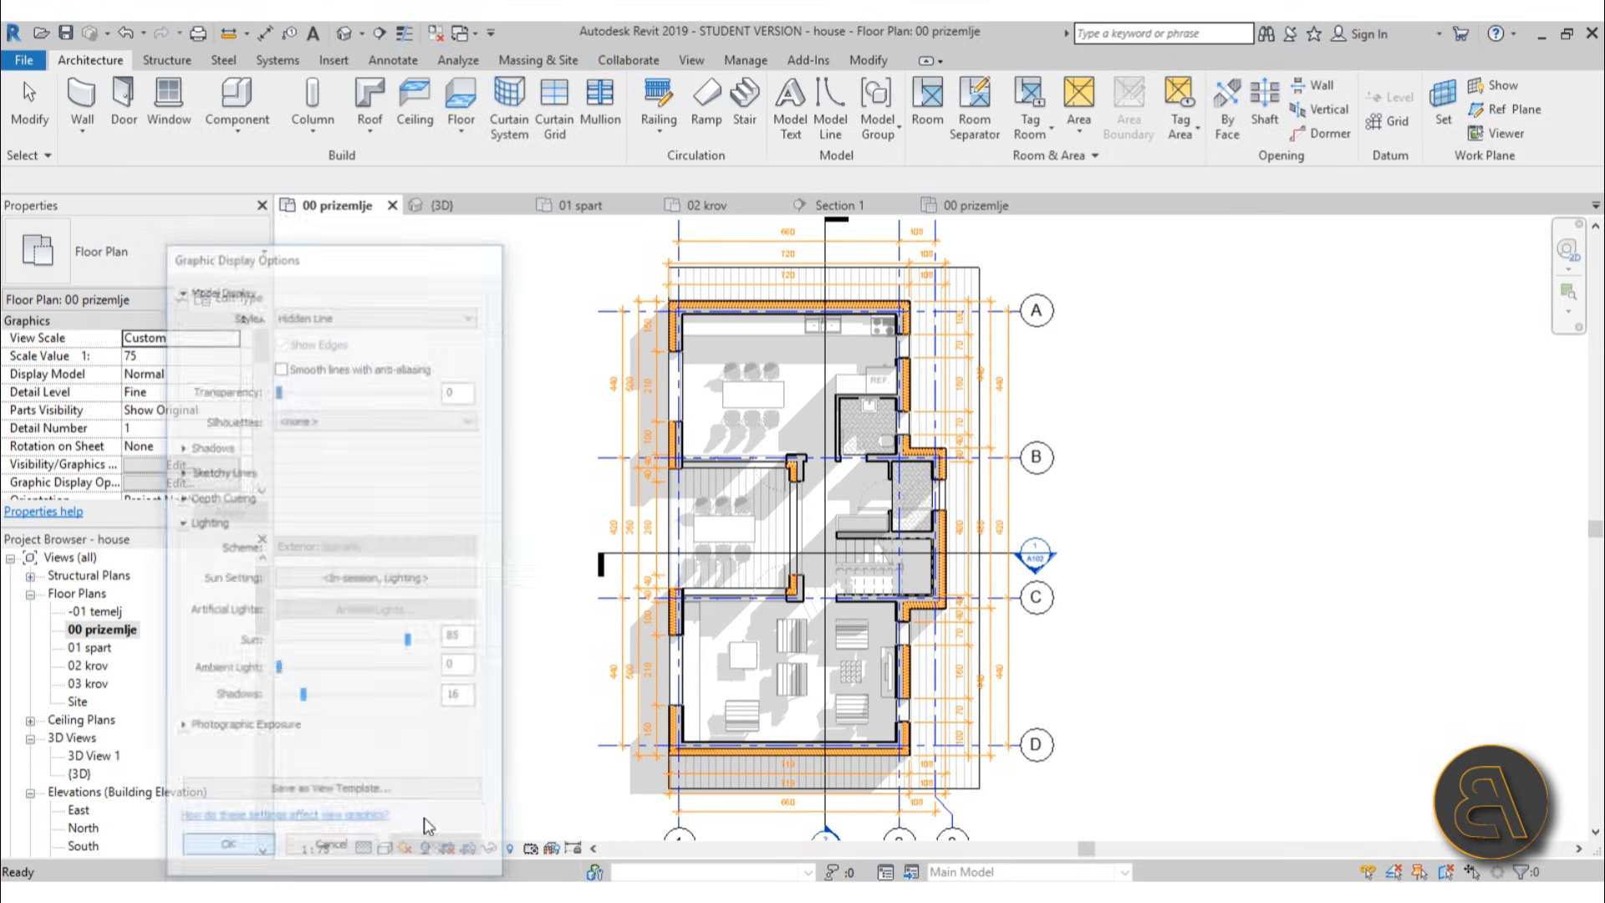
pyautogui.moveTo(1159, 585); pyautogui.dragTo(1078, 596, button='middle')
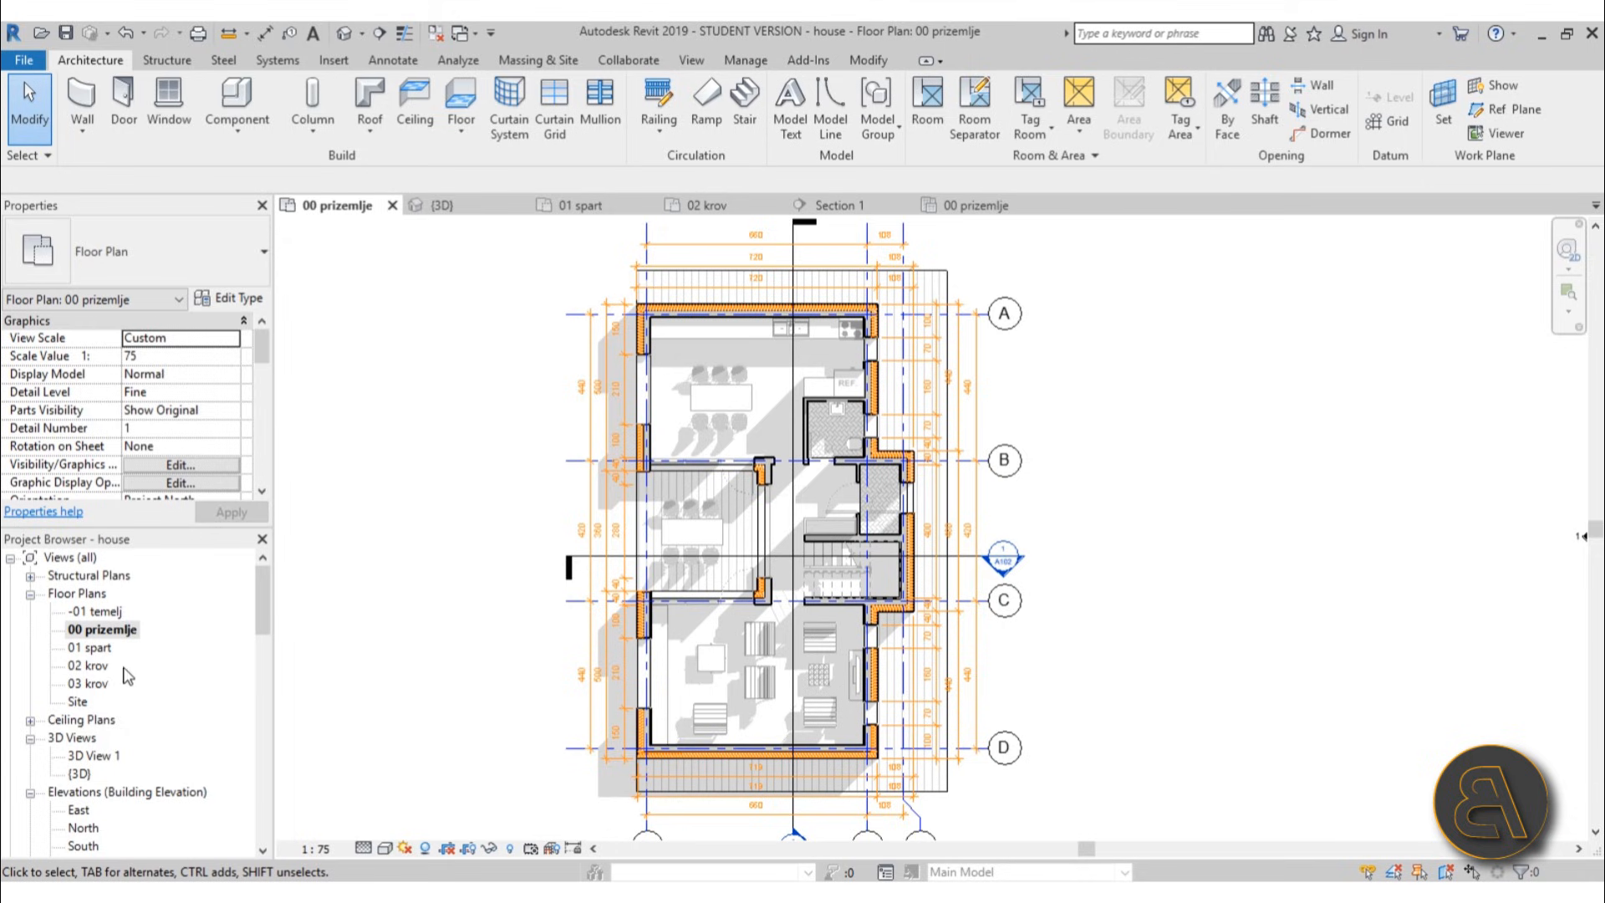
pyautogui.rightClick(110, 636)
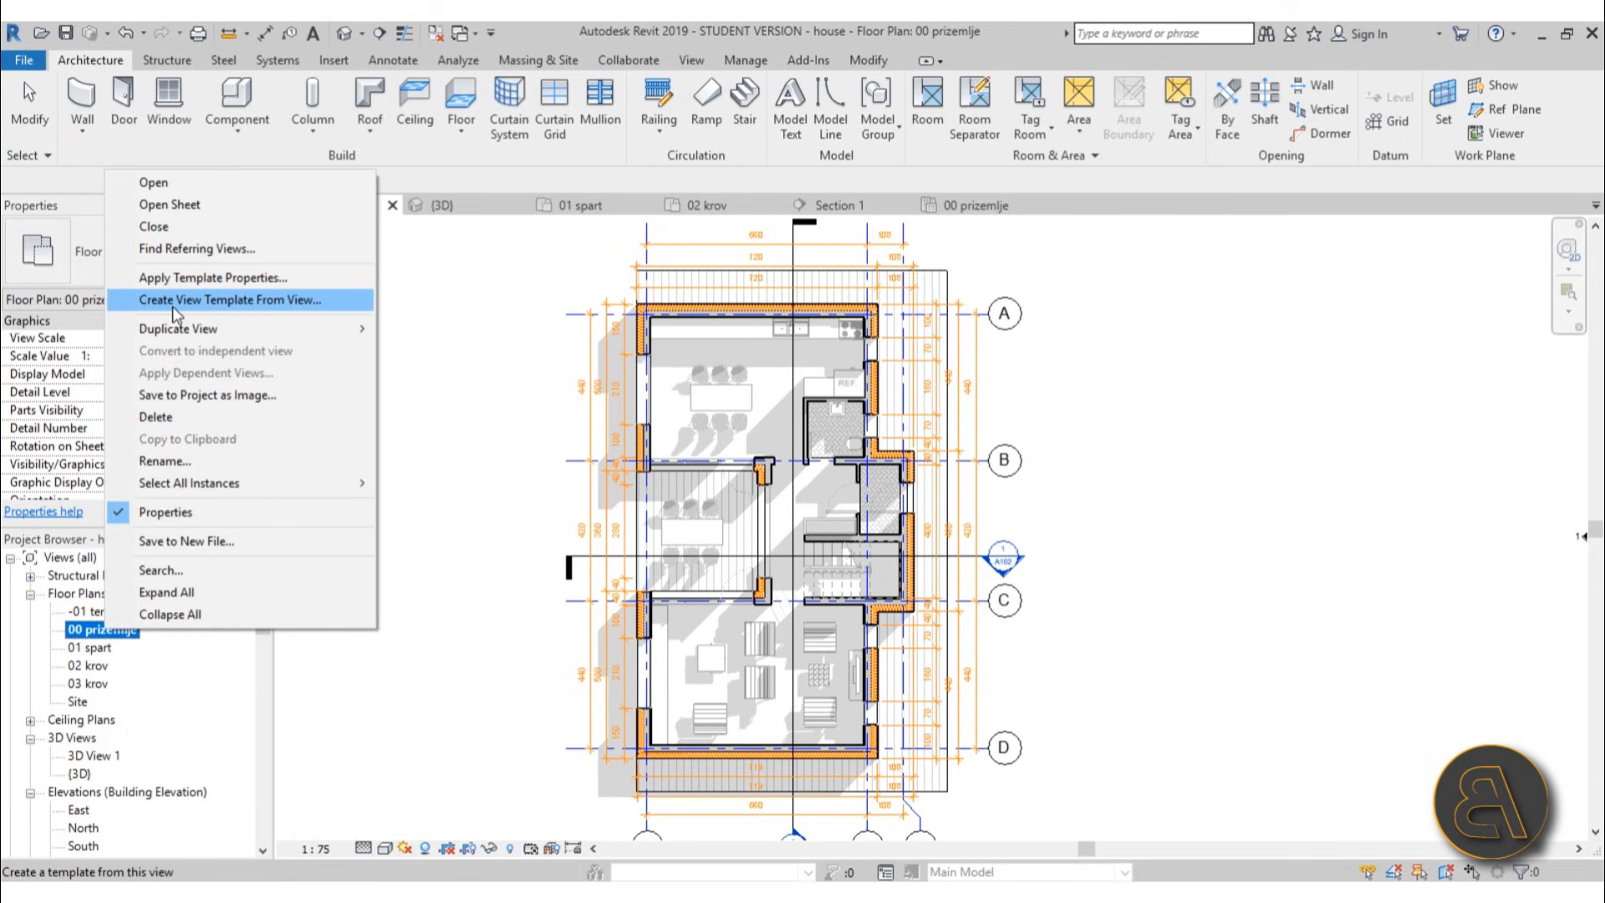
pyautogui.click(467, 533)
pyautogui.scroll(-2, 1059, 594)
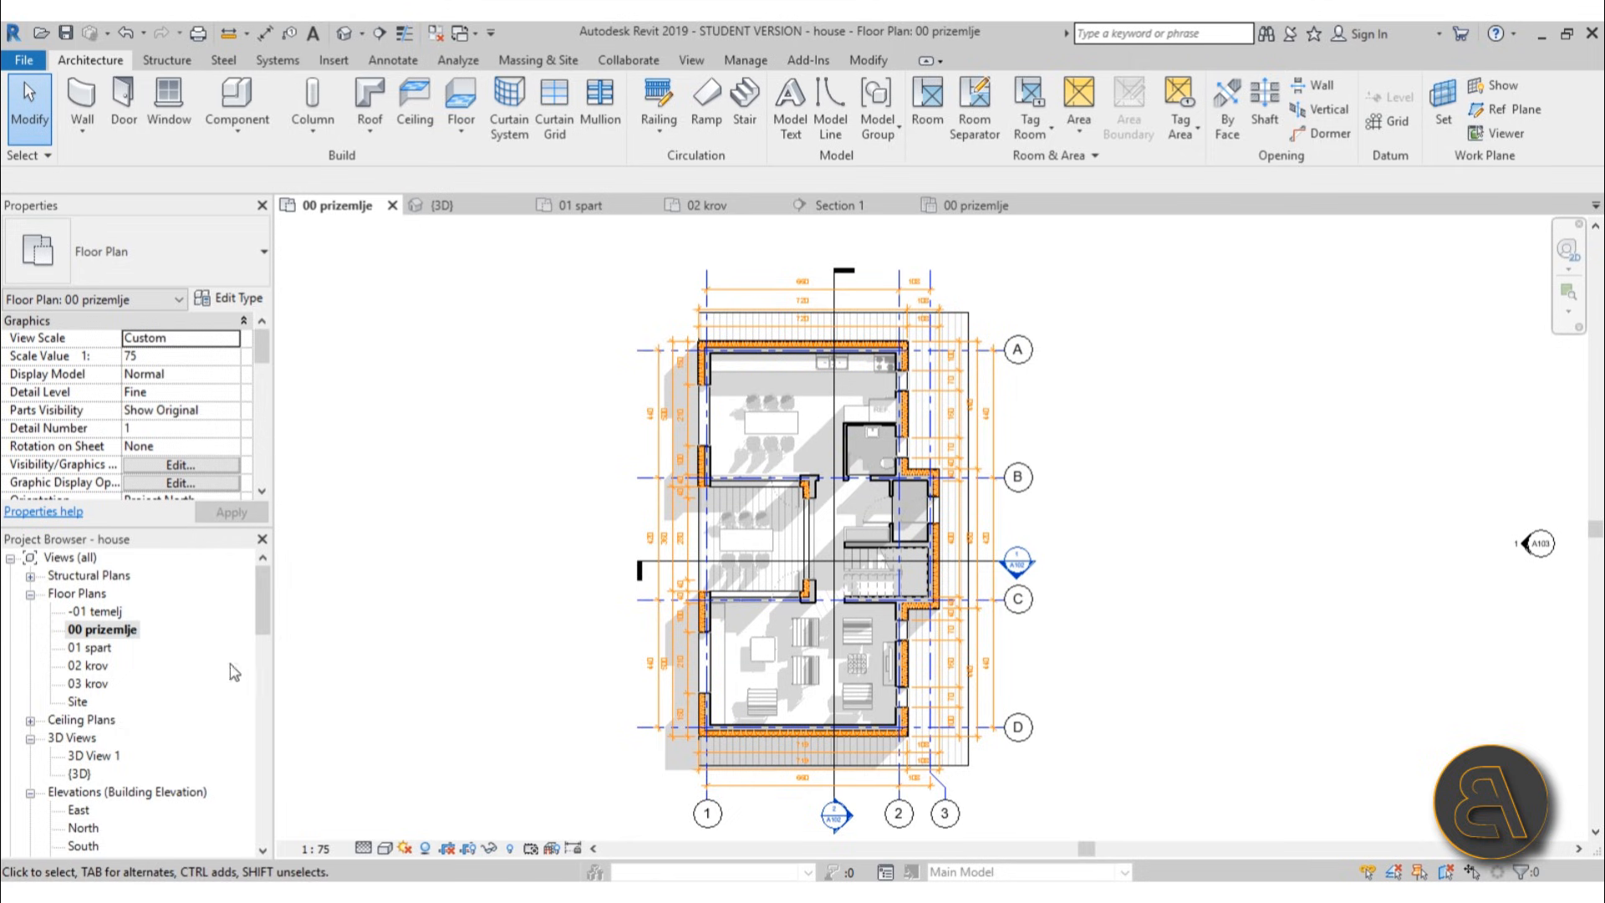
# - Create a view template named "orange madness" from the 00 prizemlje floor plan
pyautogui.rightClick(96, 631)
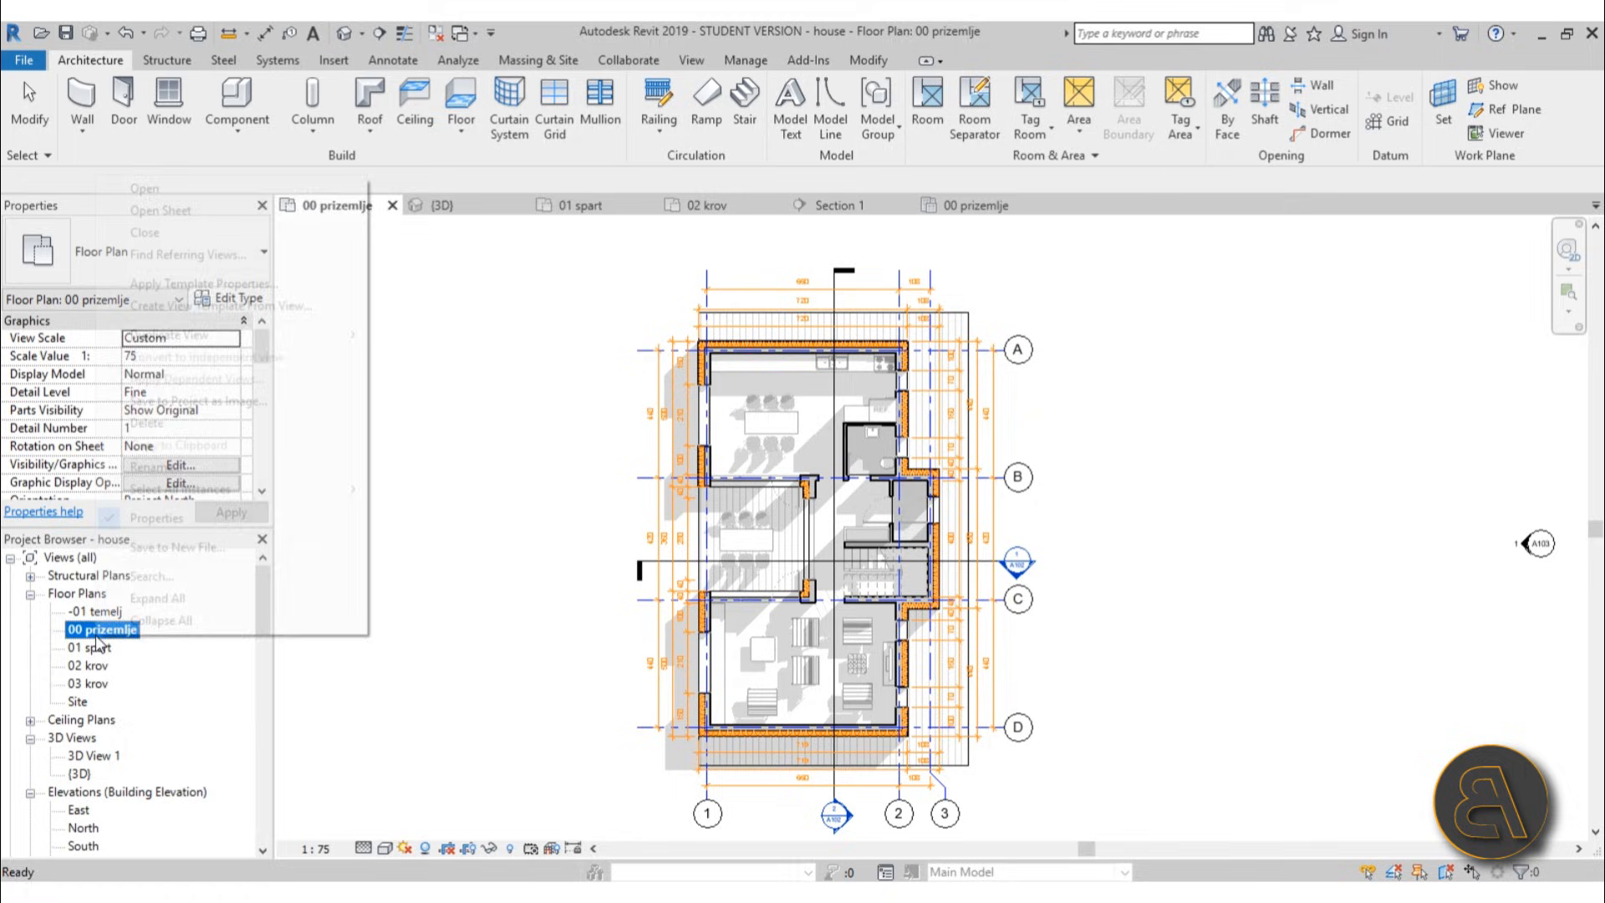
pyautogui.click(182, 308)
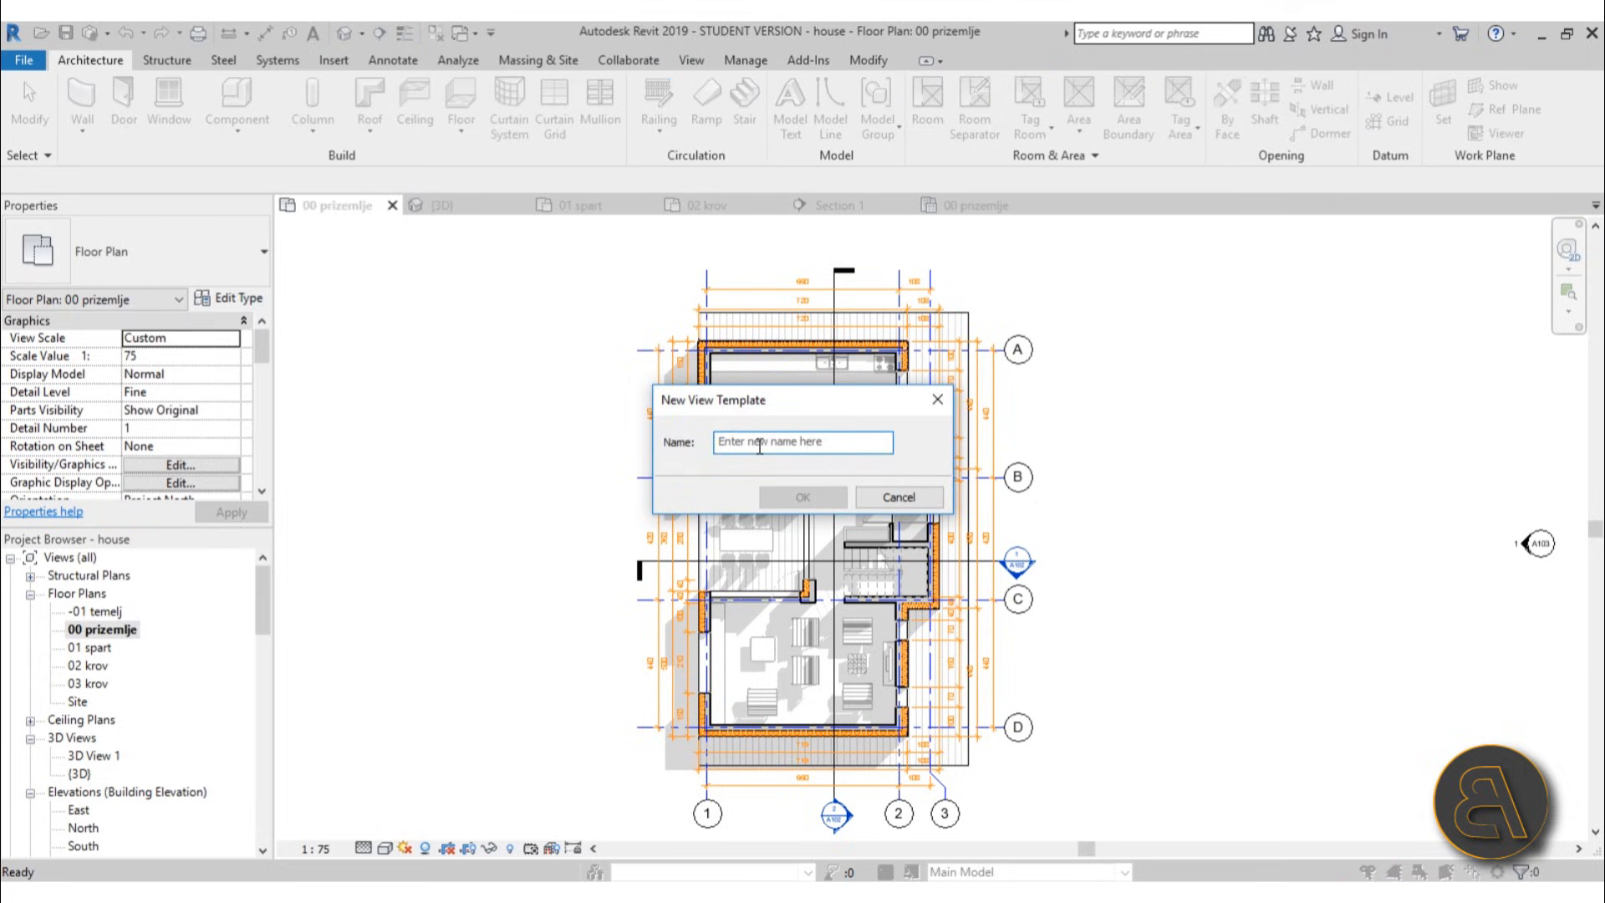
pyautogui.moveTo(836, 409); pyautogui.dragTo(572, 354)
pyautogui.write('orange madness')
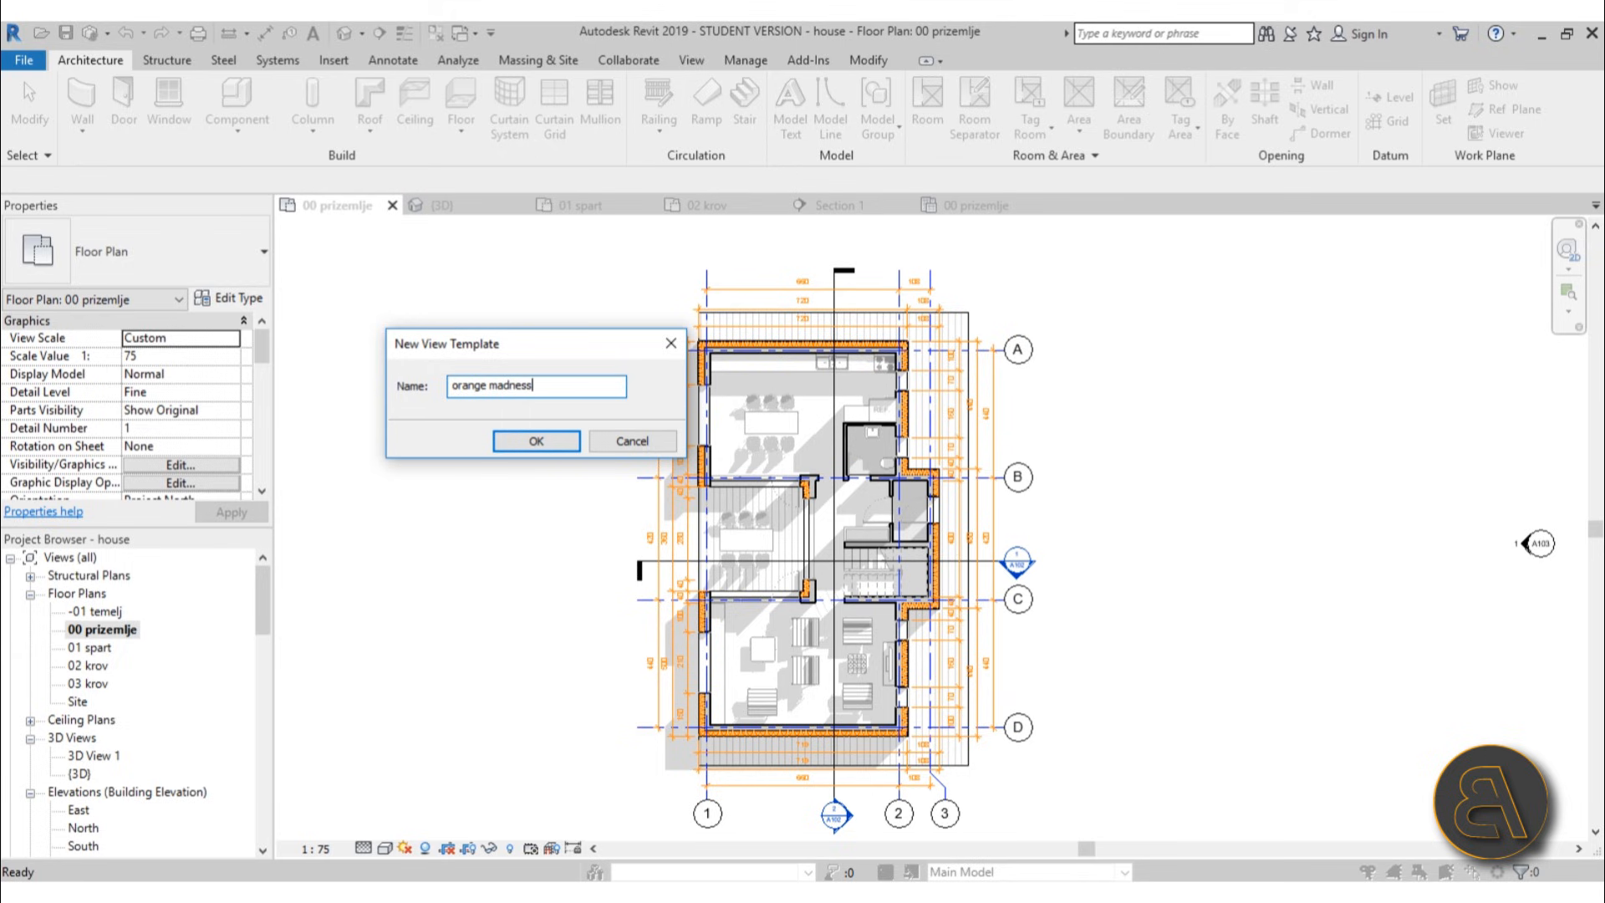
pyautogui.press('Return')
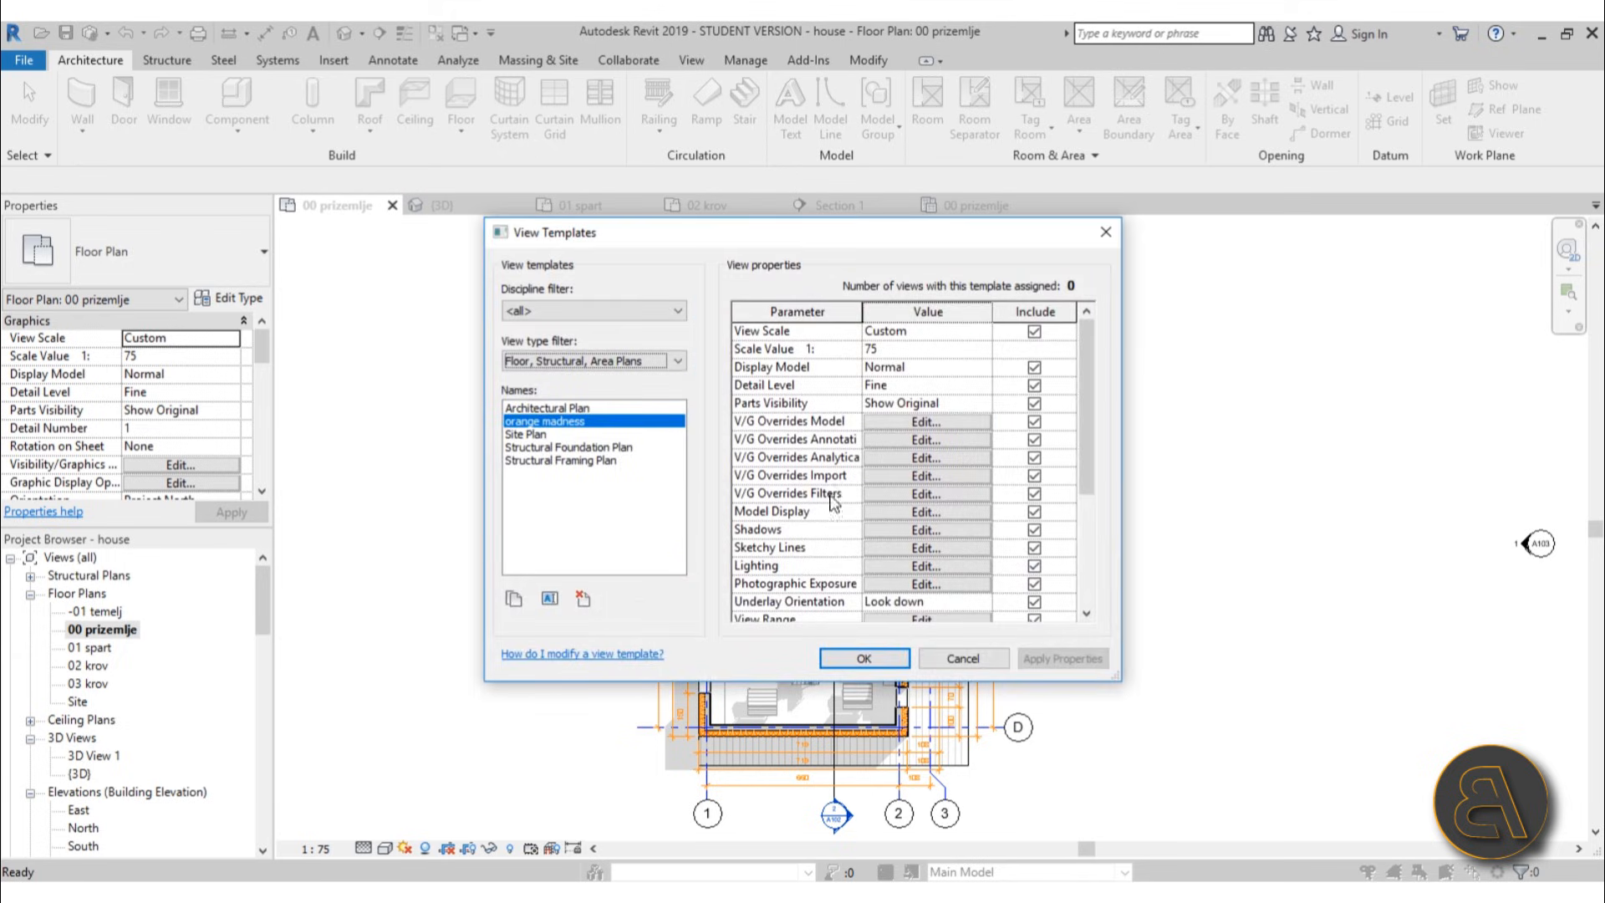
# - Review the orange madness template's view scale, scale value, detail level and included parameters
pyautogui.moveTo(870, 243); pyautogui.dragTo(677, 287)
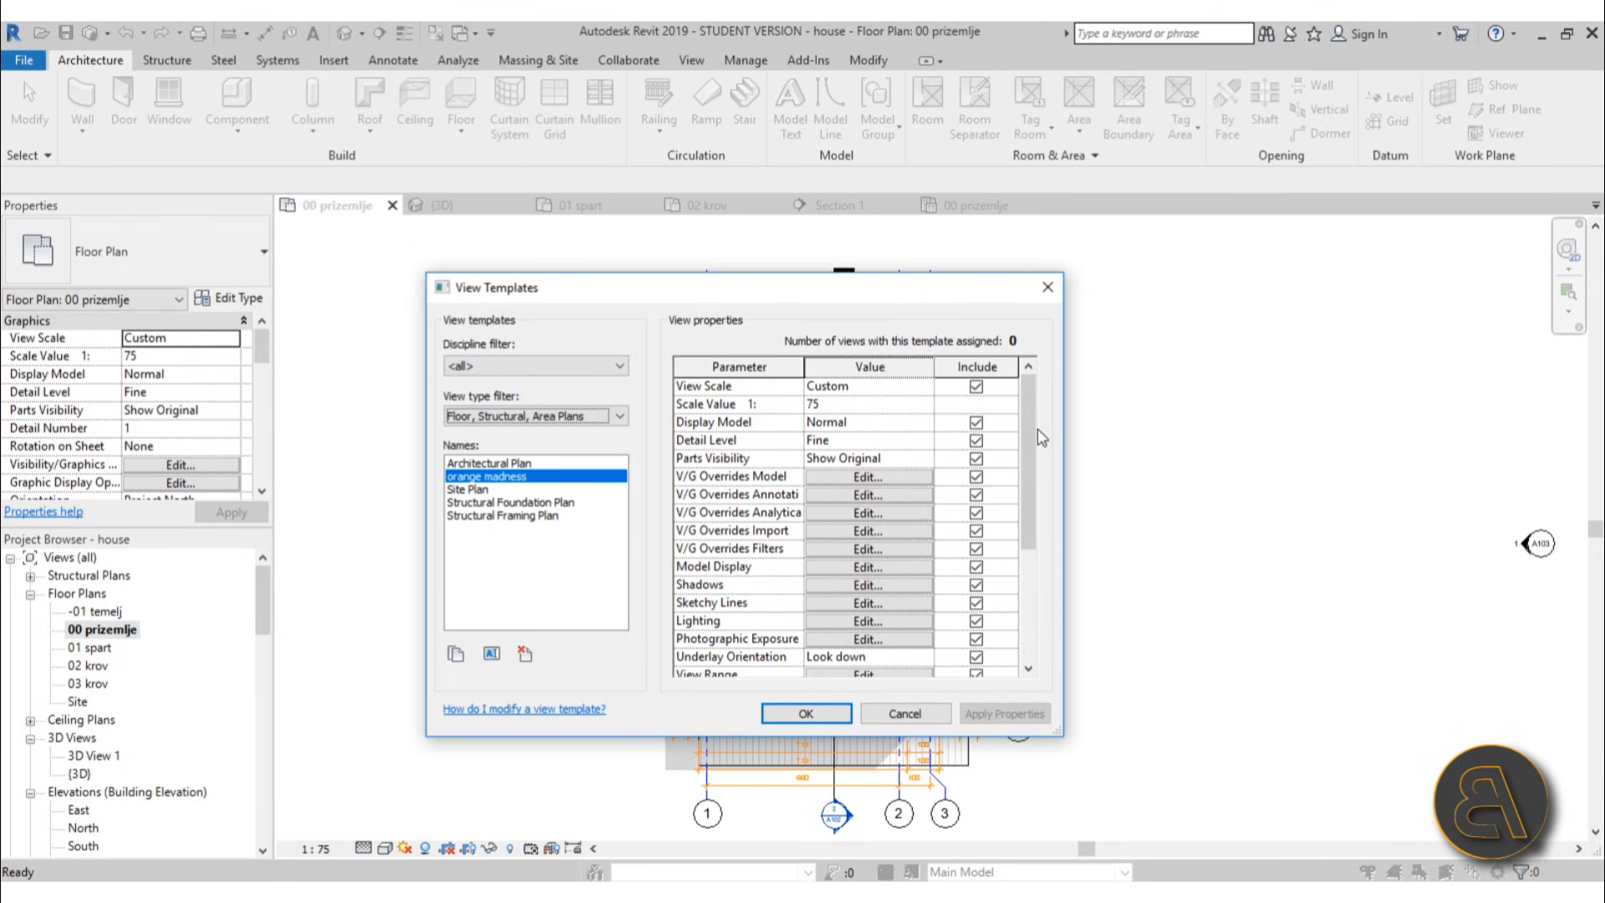
pyautogui.moveTo(1027, 424); pyautogui.dragTo(1048, 397)
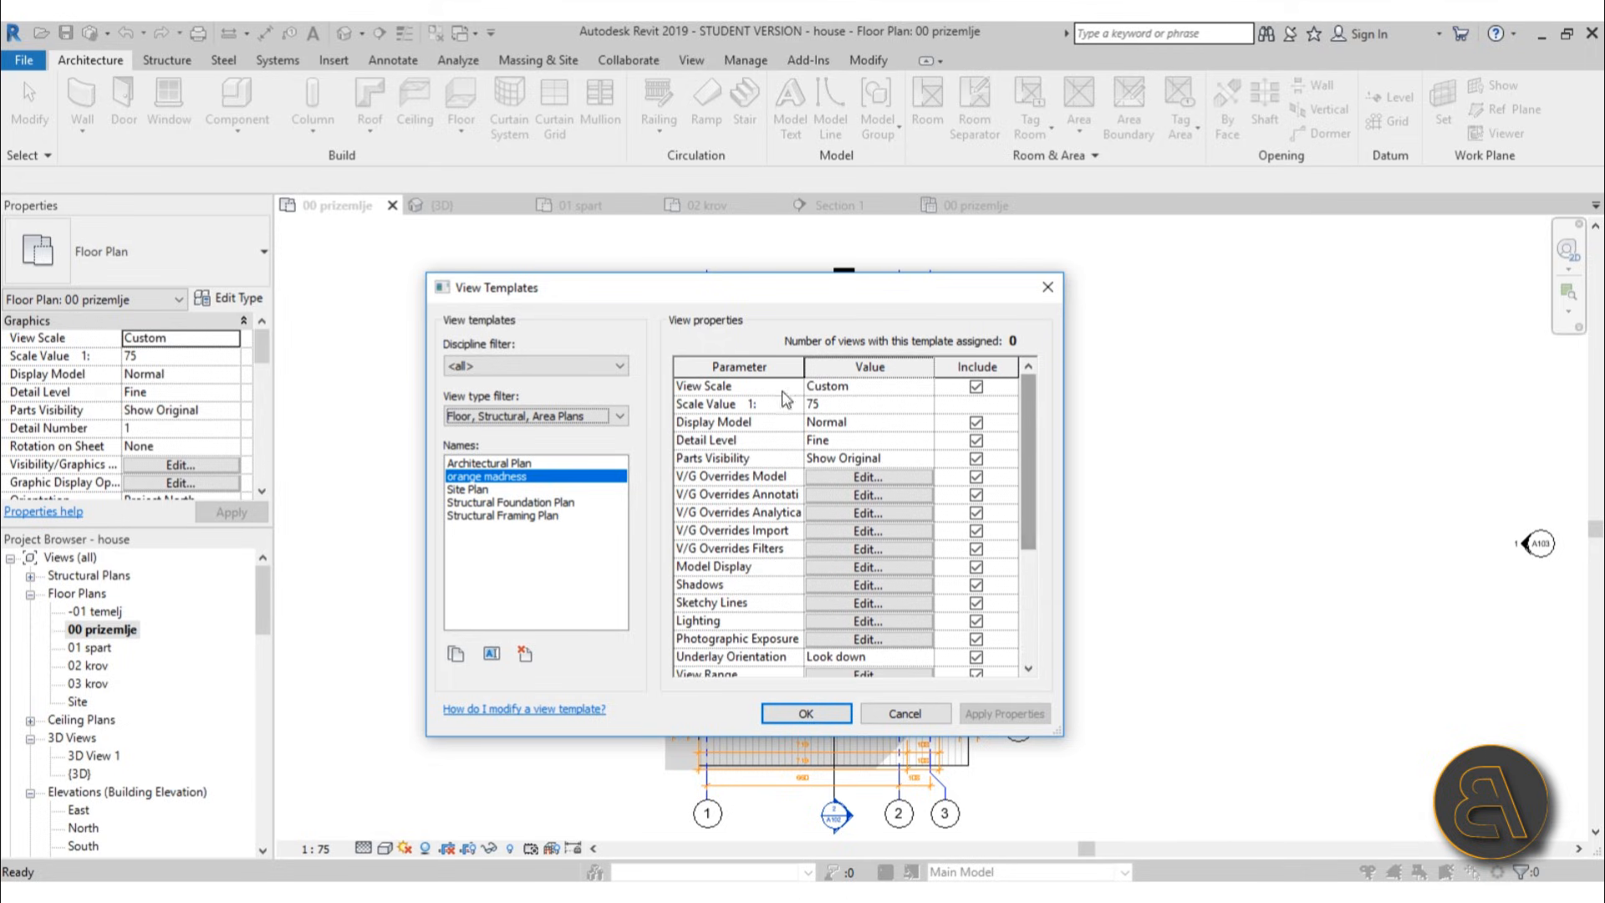
pyautogui.click(931, 392)
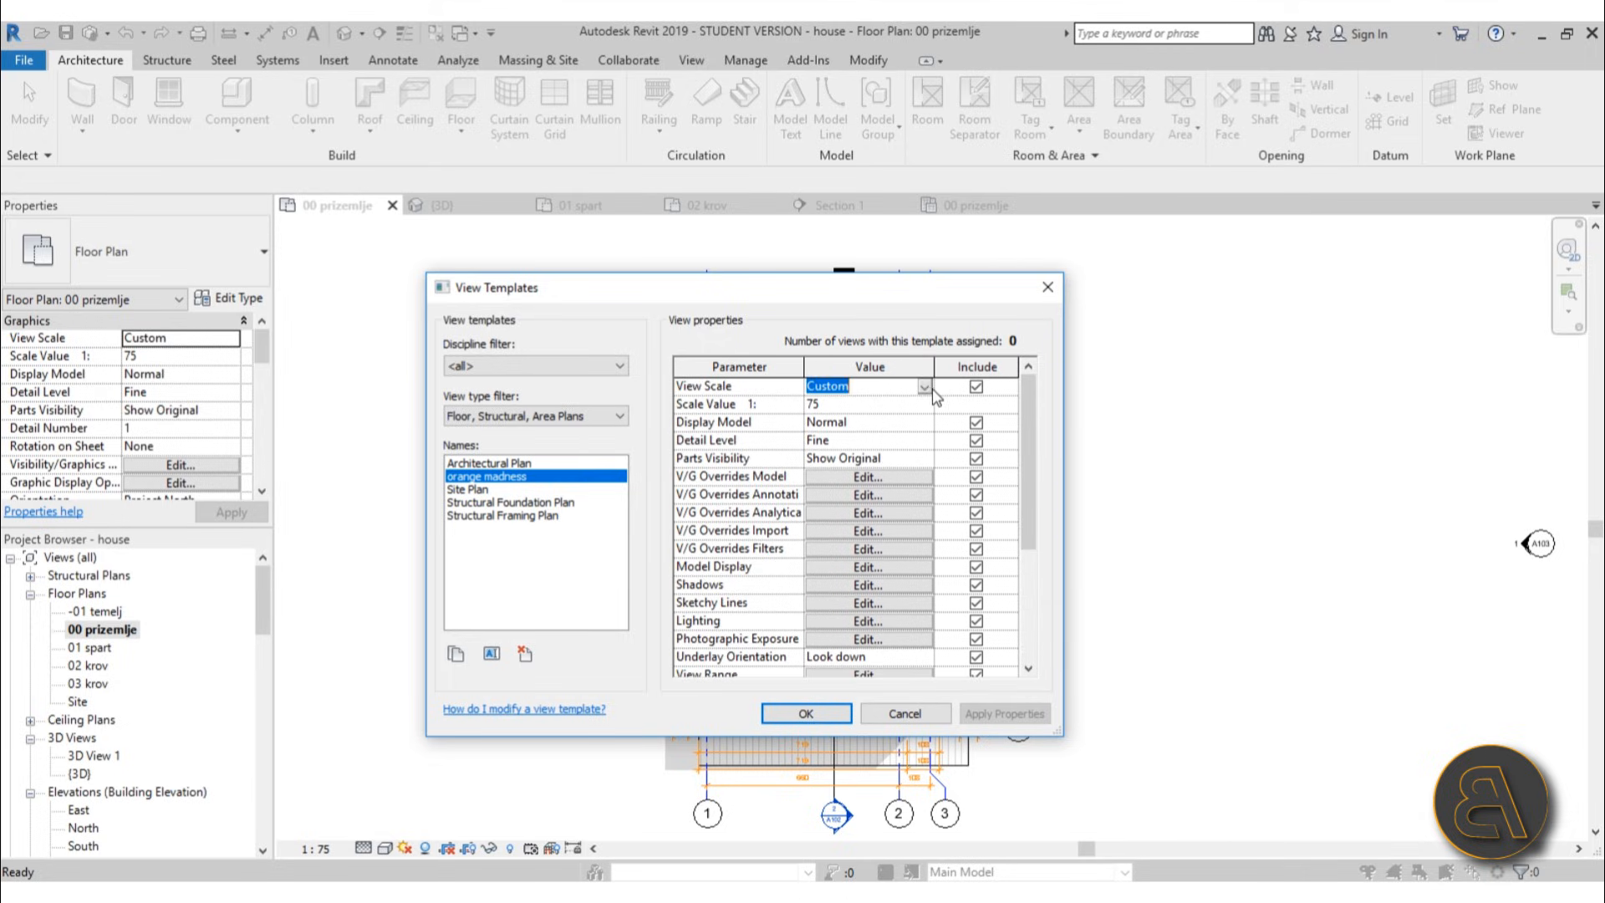
pyautogui.click(834, 405)
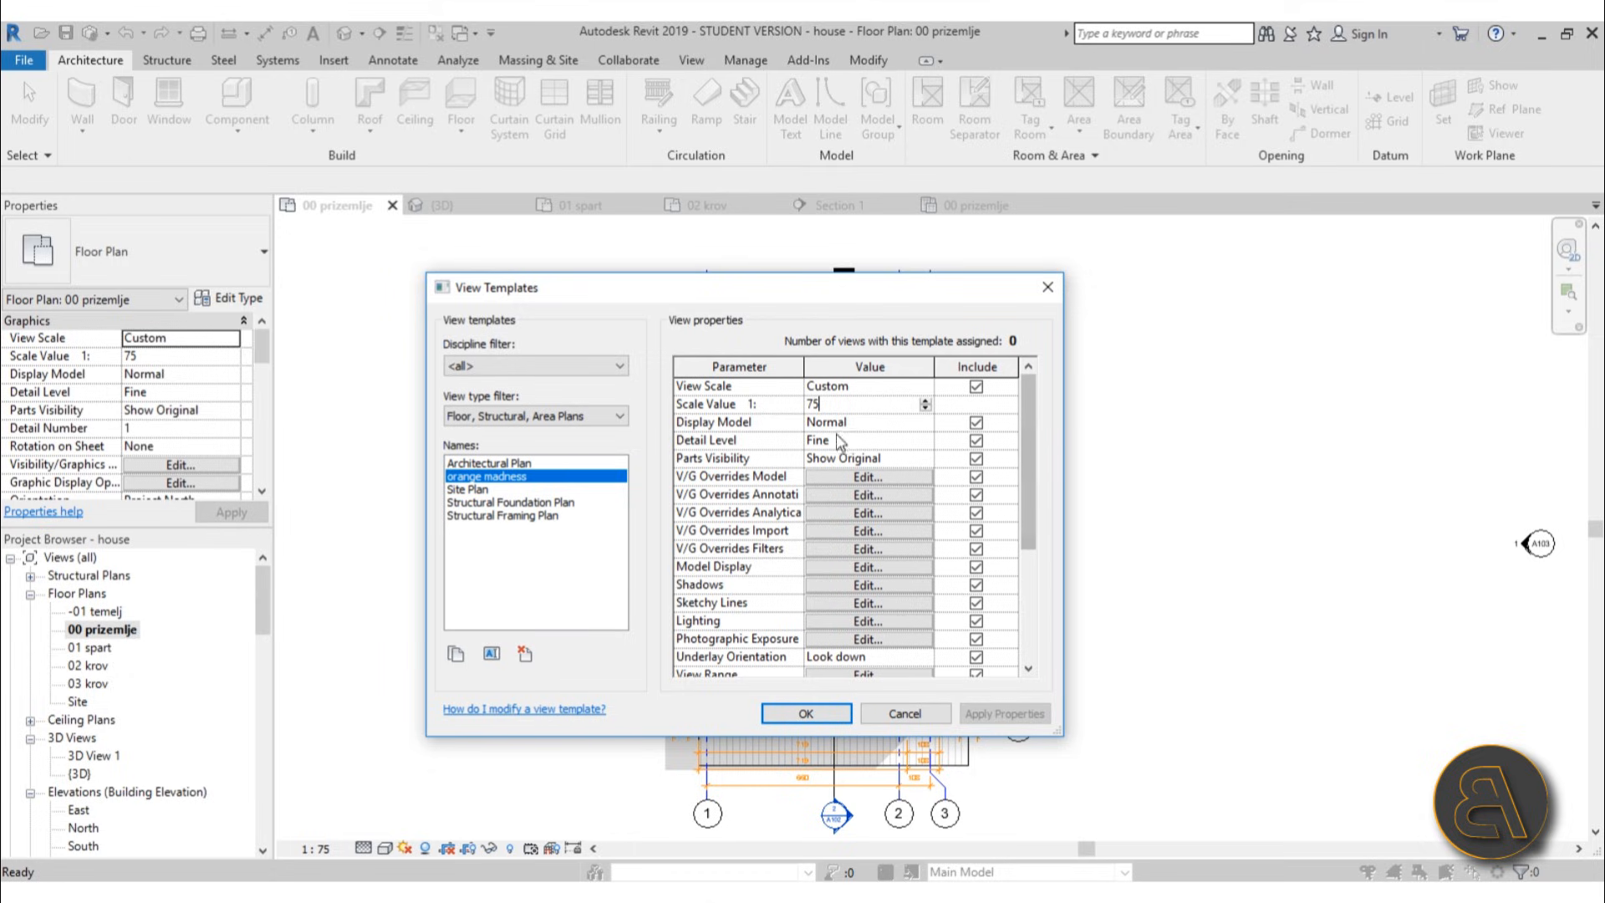
pyautogui.click(907, 443)
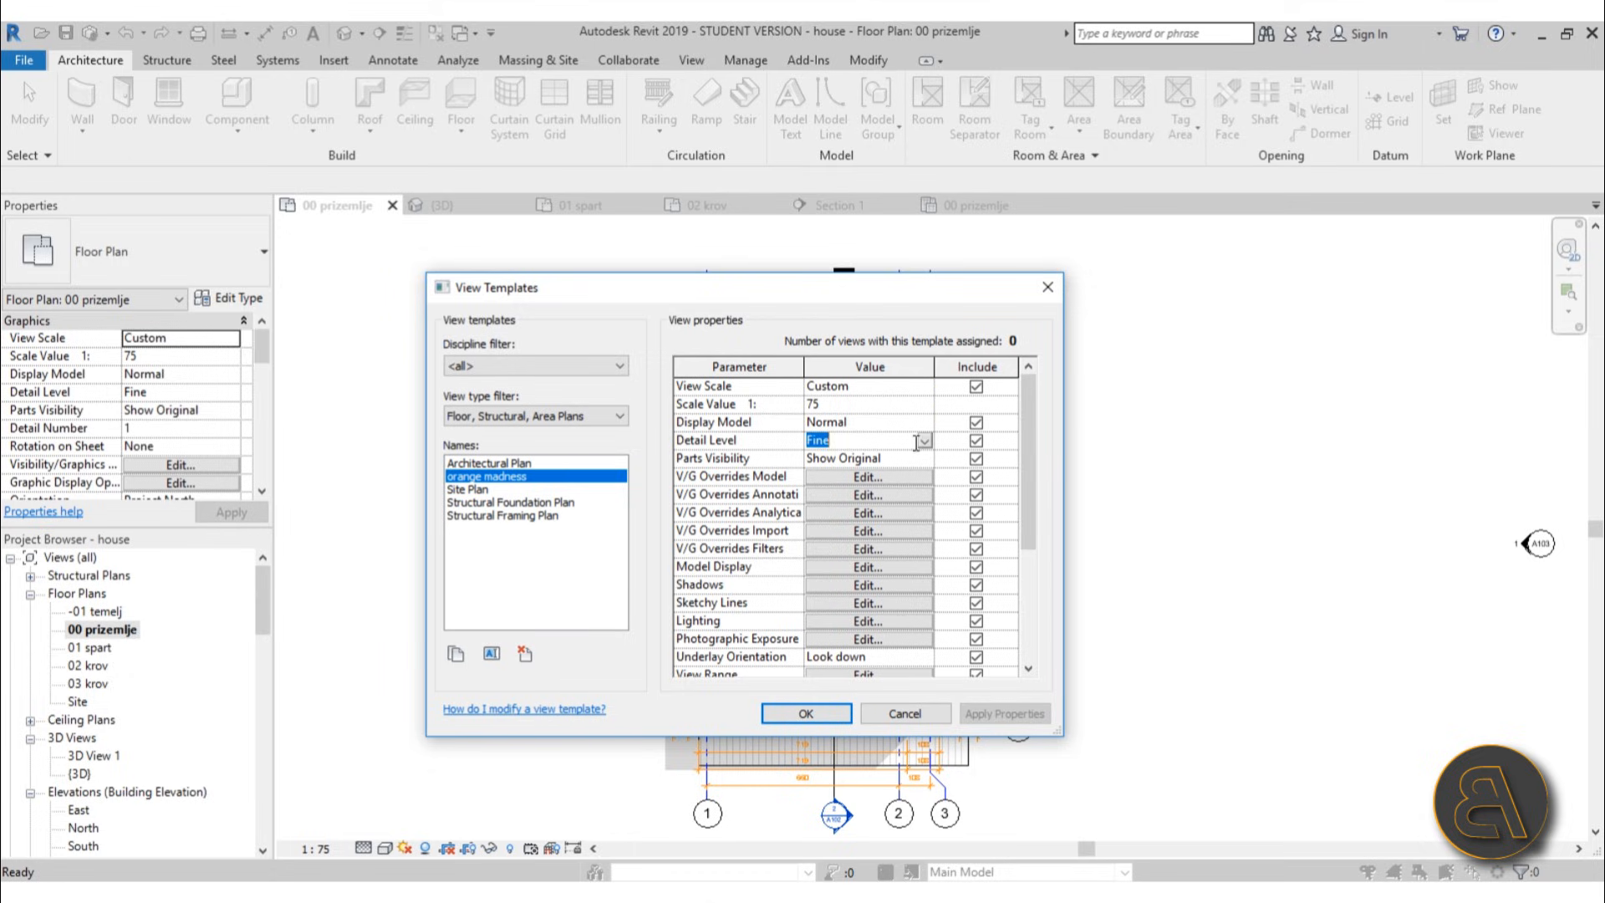
pyautogui.click(972, 443)
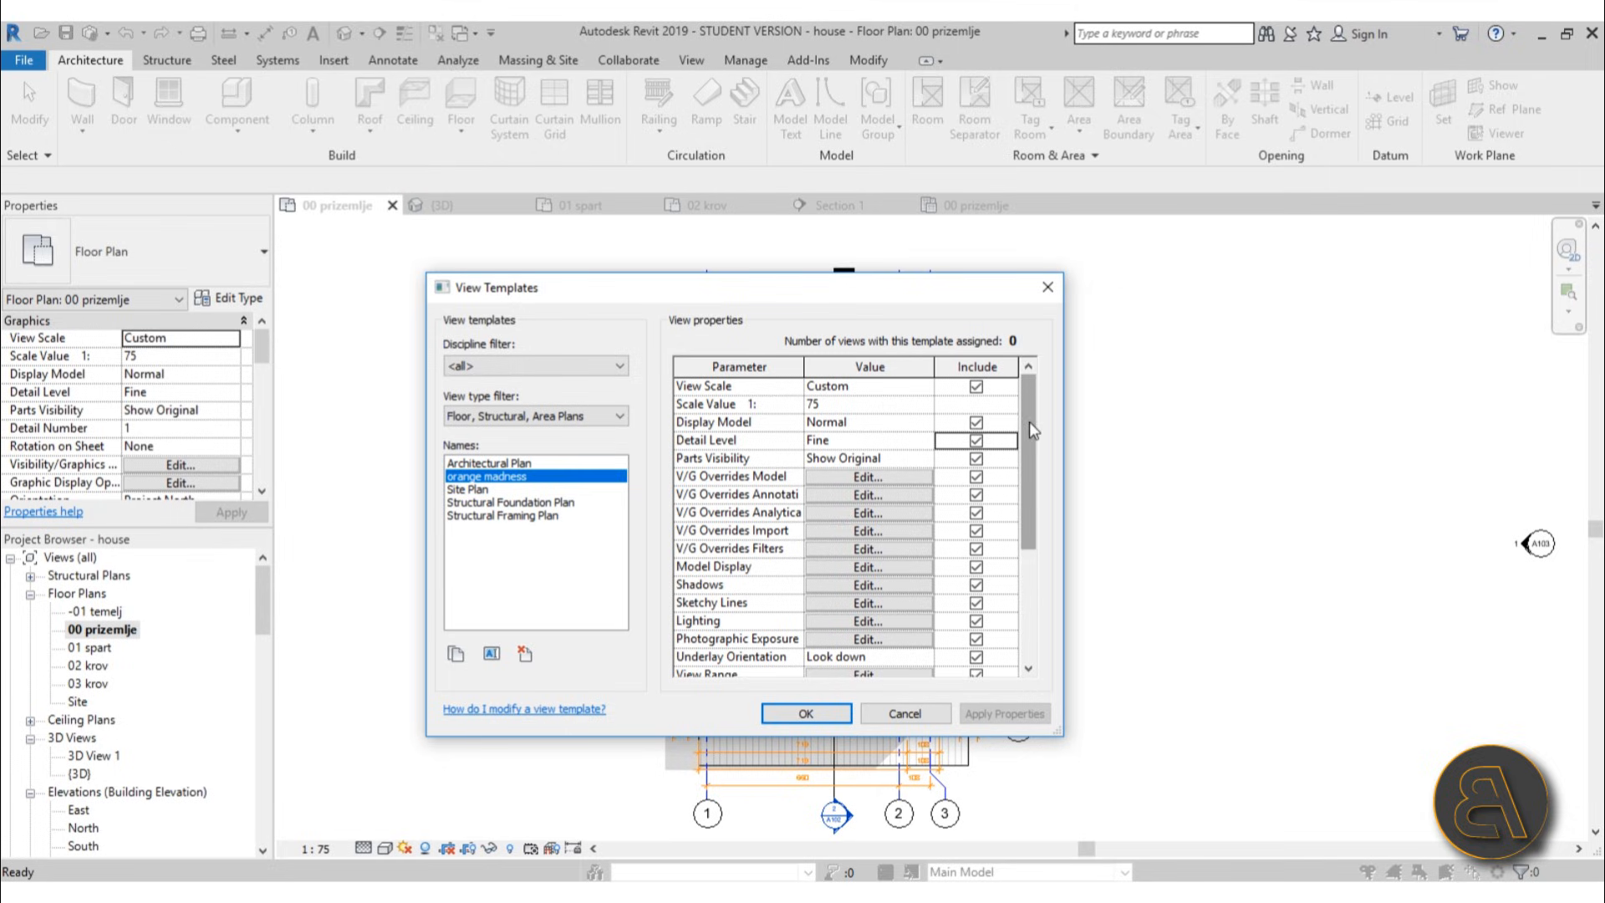
pyautogui.moveTo(1029, 421)
pyautogui.mouseDown()
pyautogui.moveTo(1034, 580)
pyautogui.moveTo(1026, 399)
pyautogui.mouseUp()
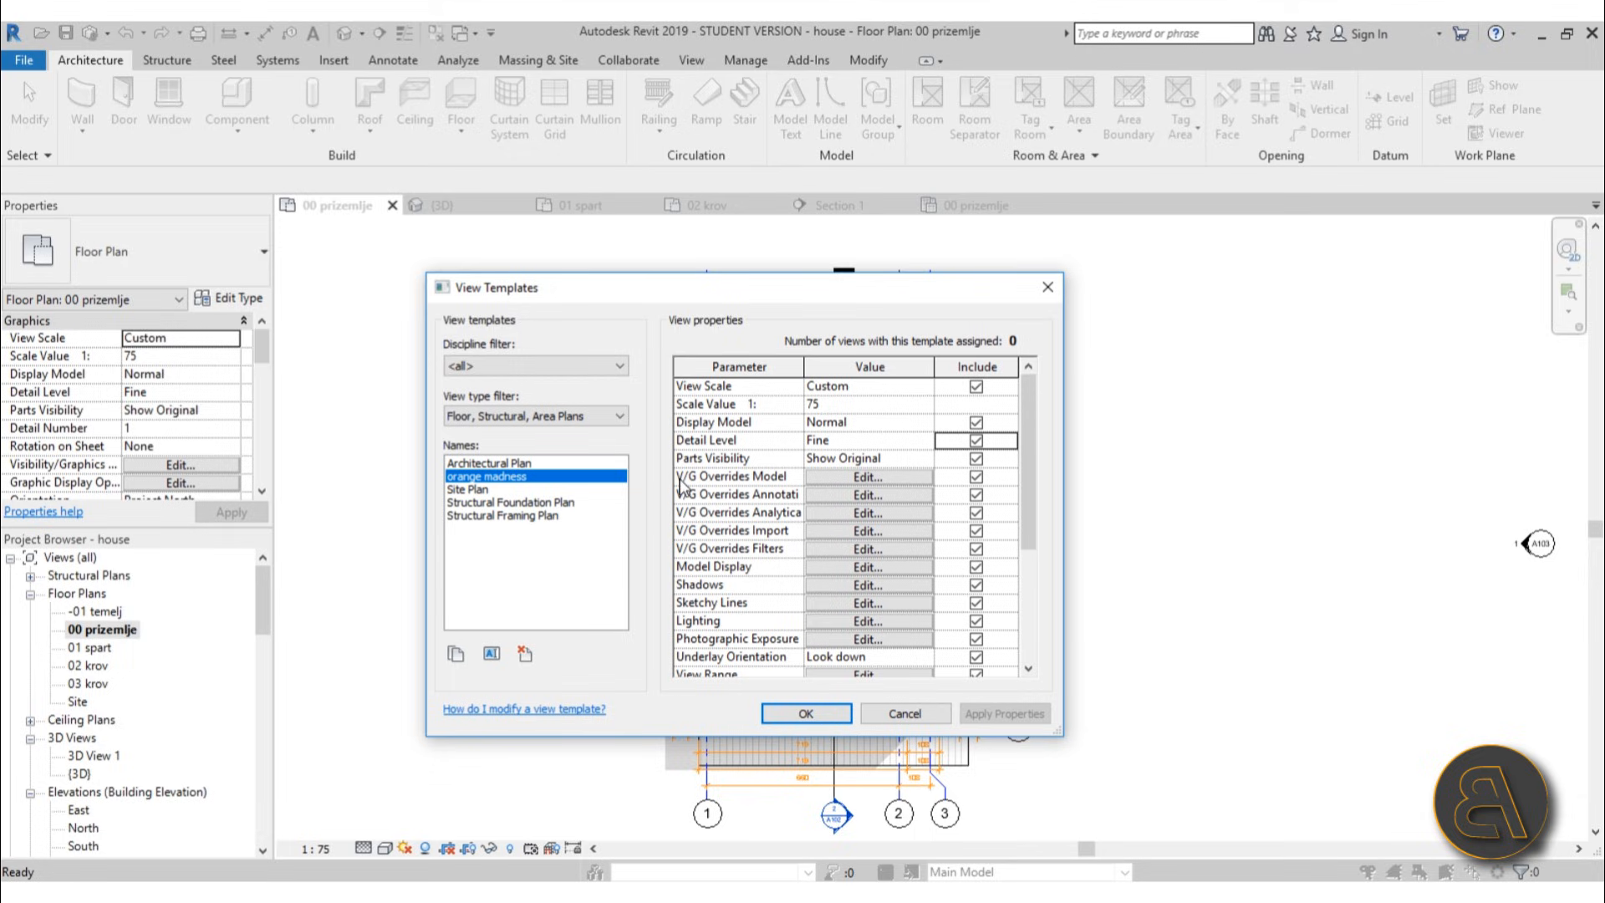
# - Review the model category visibility overrides stored in the orange madness template, down to the furniture and generic models categories
pyautogui.click(850, 478)
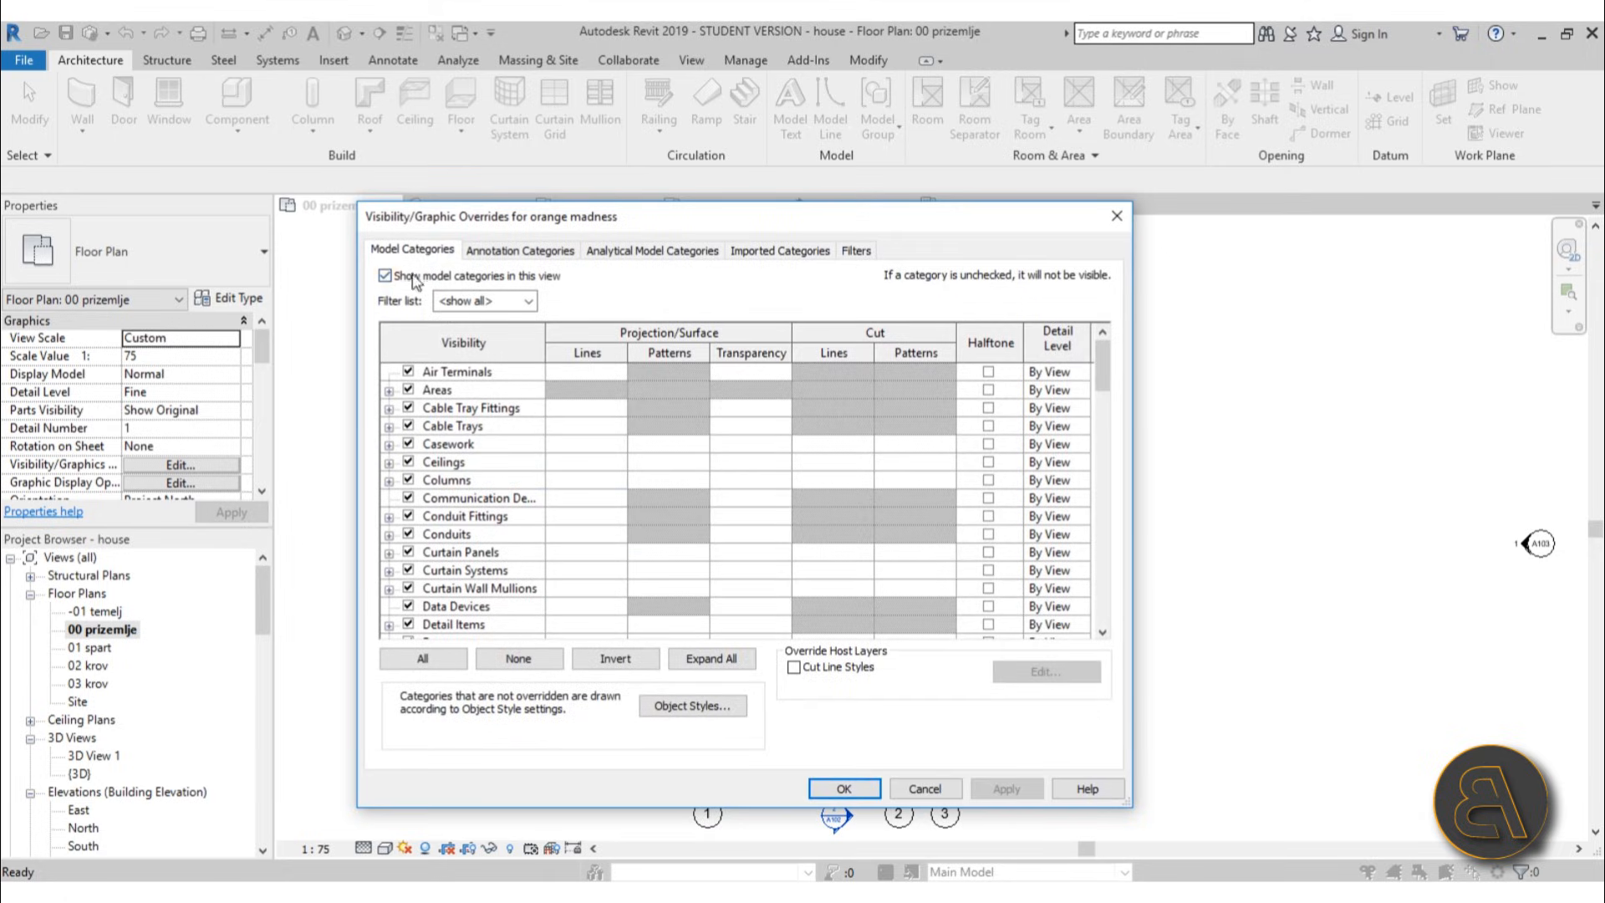
pyautogui.moveTo(470, 227); pyautogui.dragTo(515, 222)
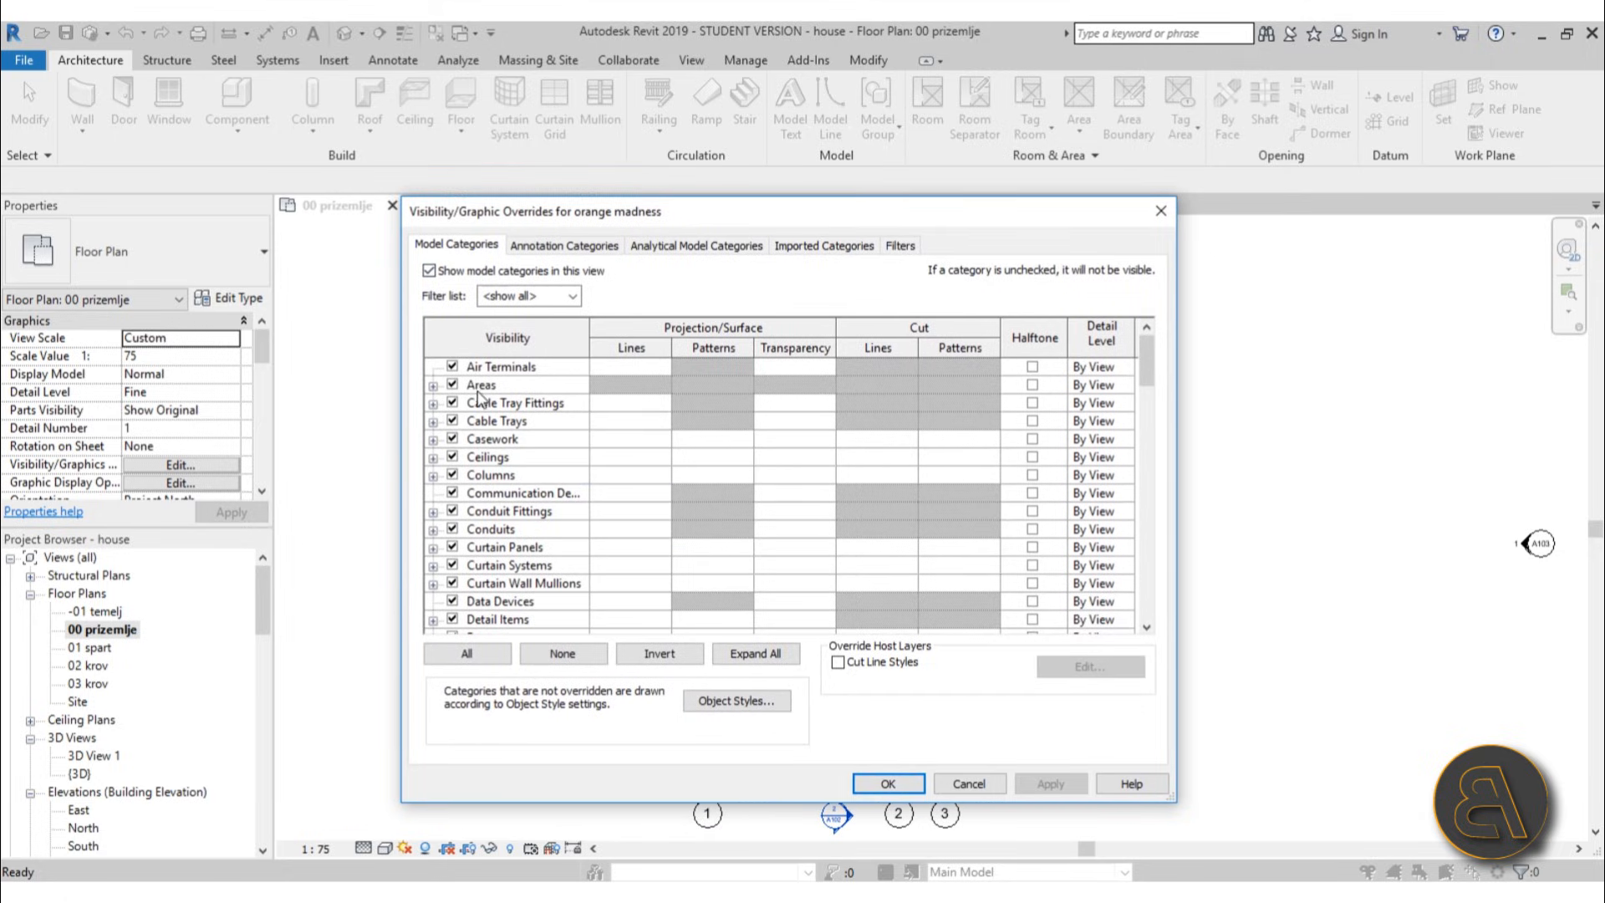
pyautogui.moveTo(1146, 368); pyautogui.dragTo(1142, 462)
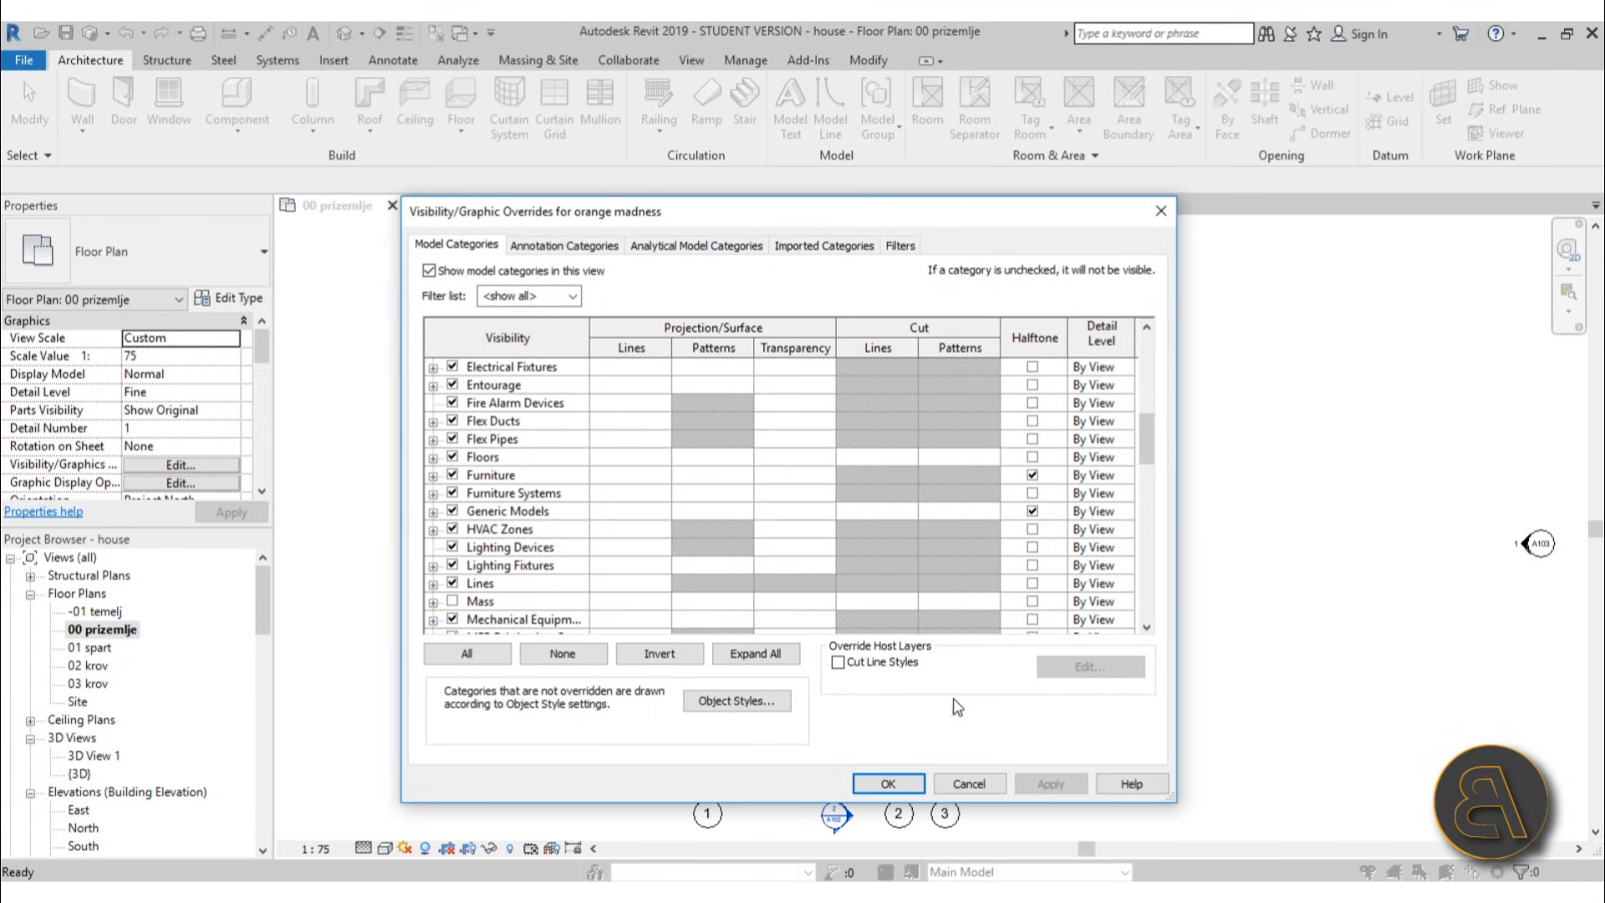
pyautogui.click(885, 782)
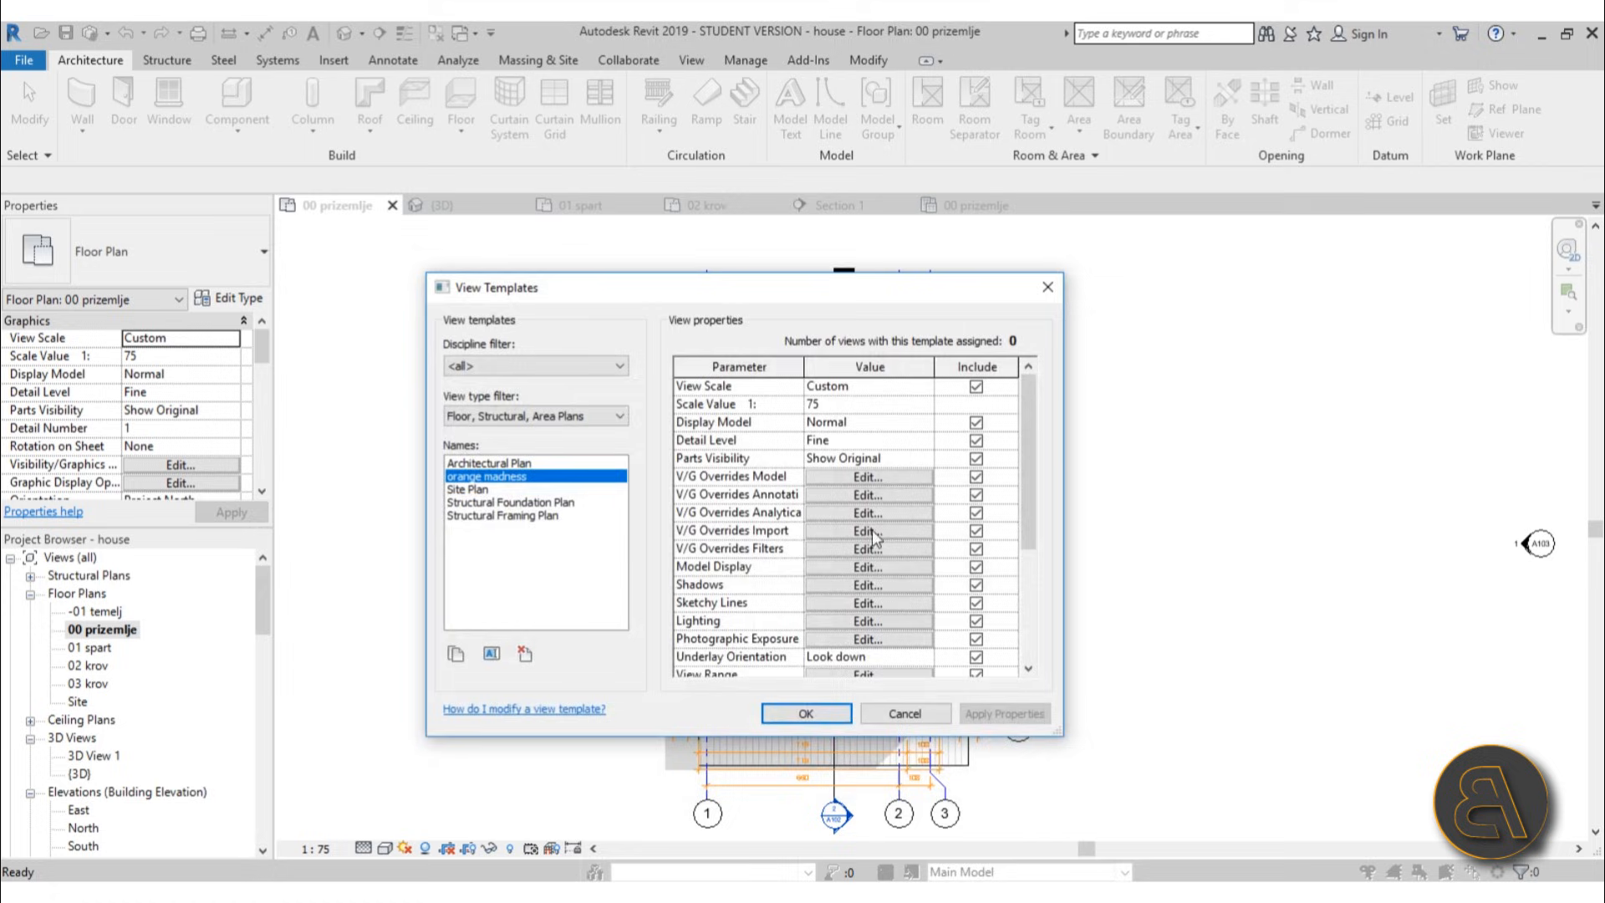
# - Set the shadow intensity to 14 in the orange madness template's Lighting settings
pyautogui.moveTo(1035, 525); pyautogui.dragTo(1033, 542)
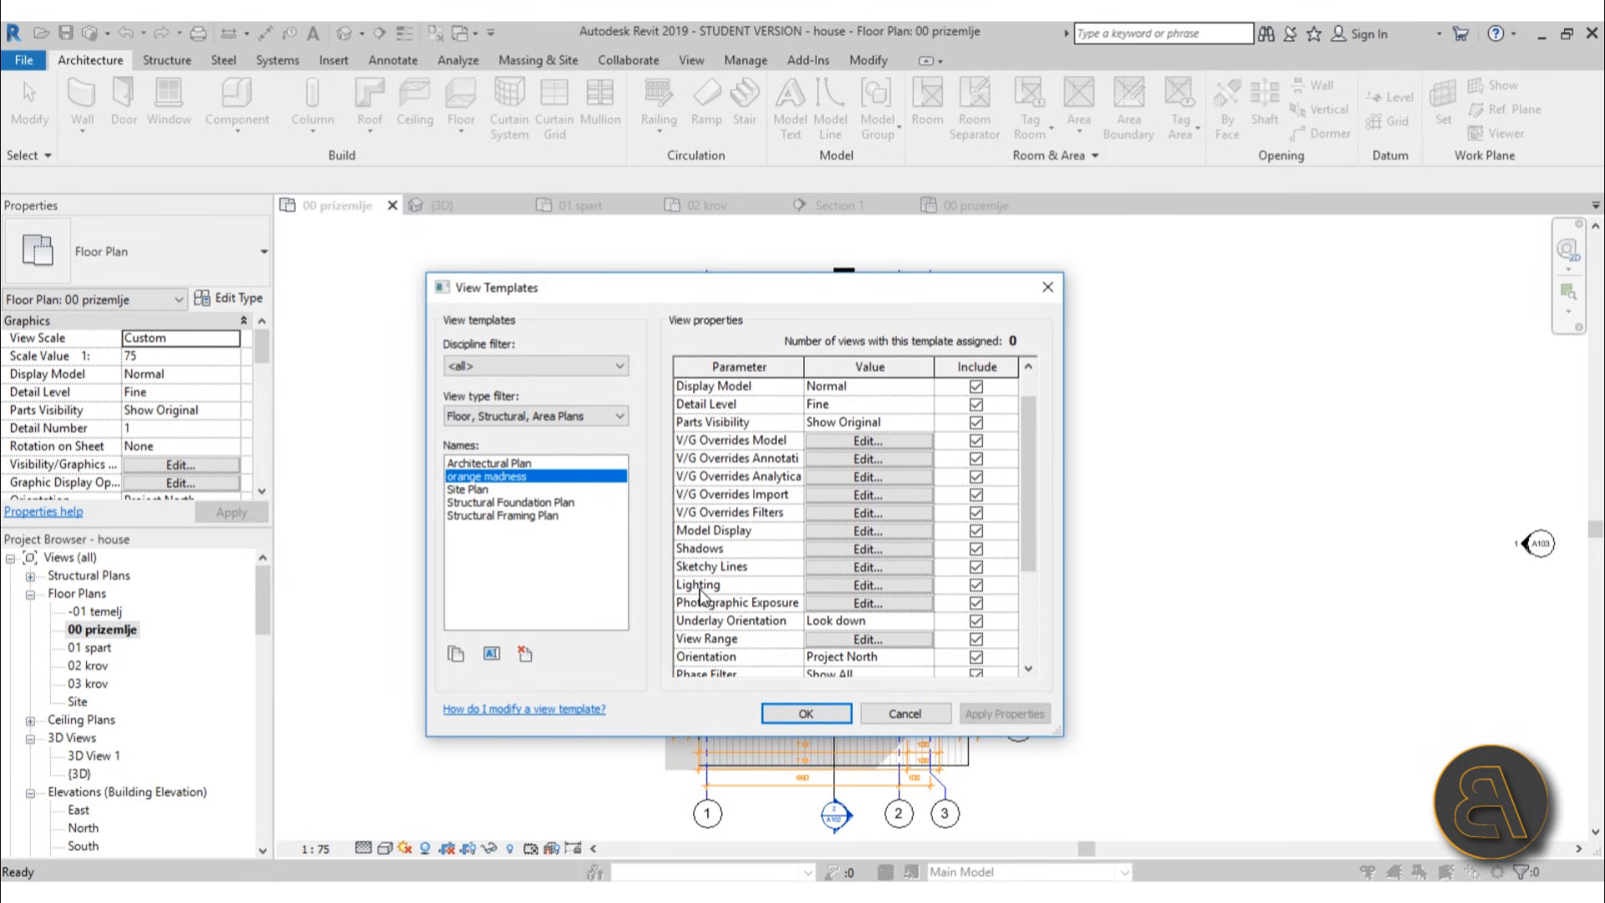
pyautogui.click(811, 587)
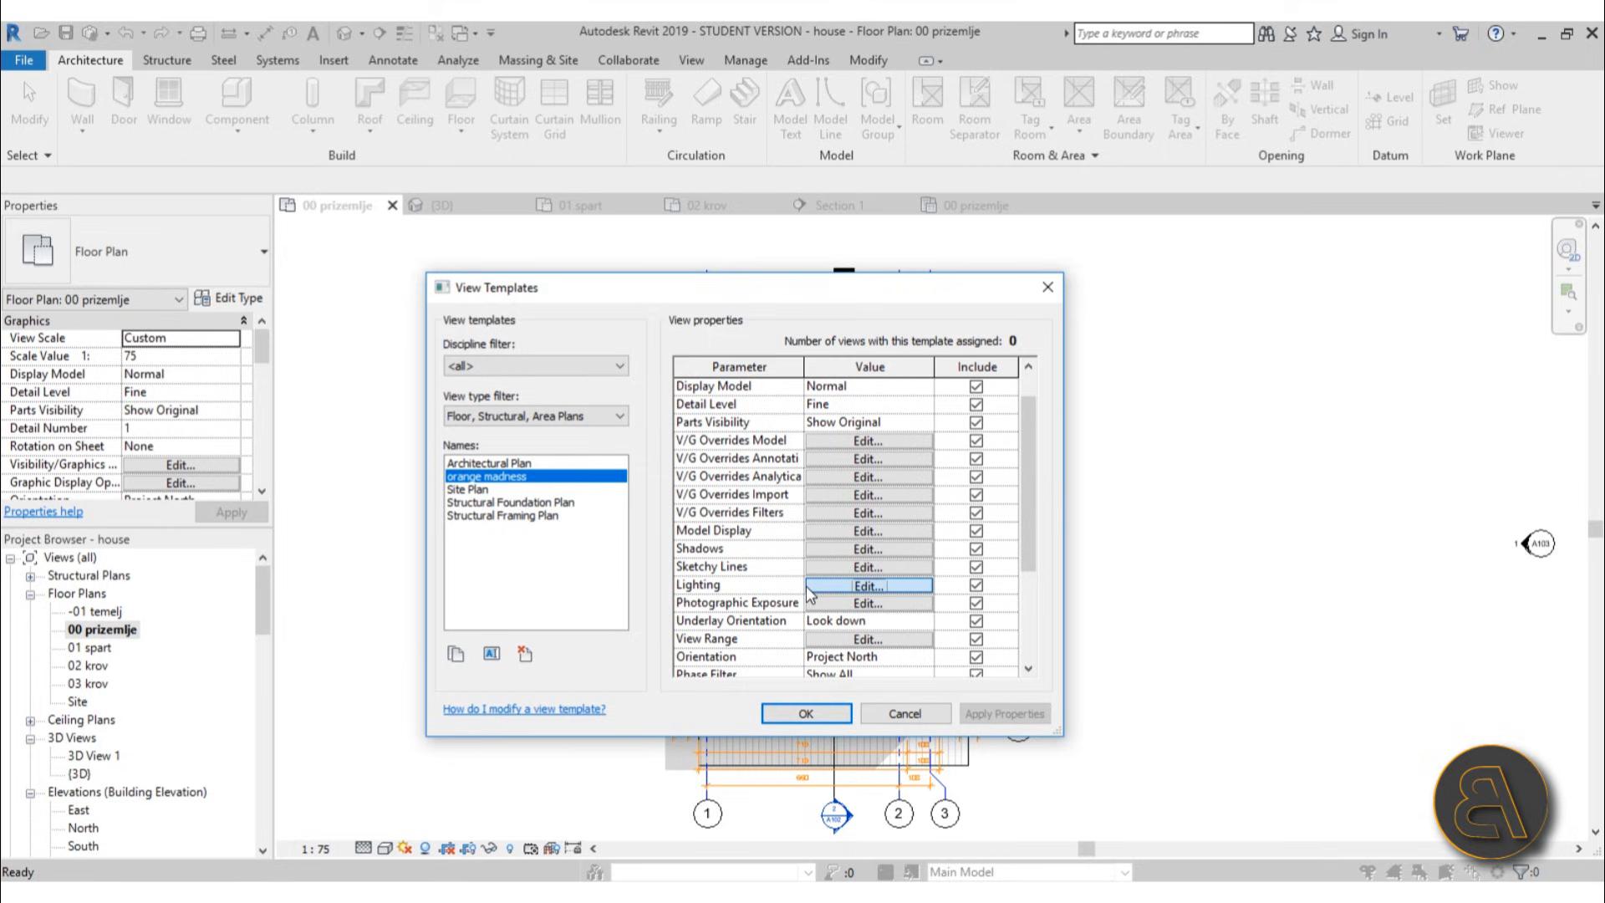
pyautogui.moveTo(305, 261); pyautogui.dragTo(679, 269)
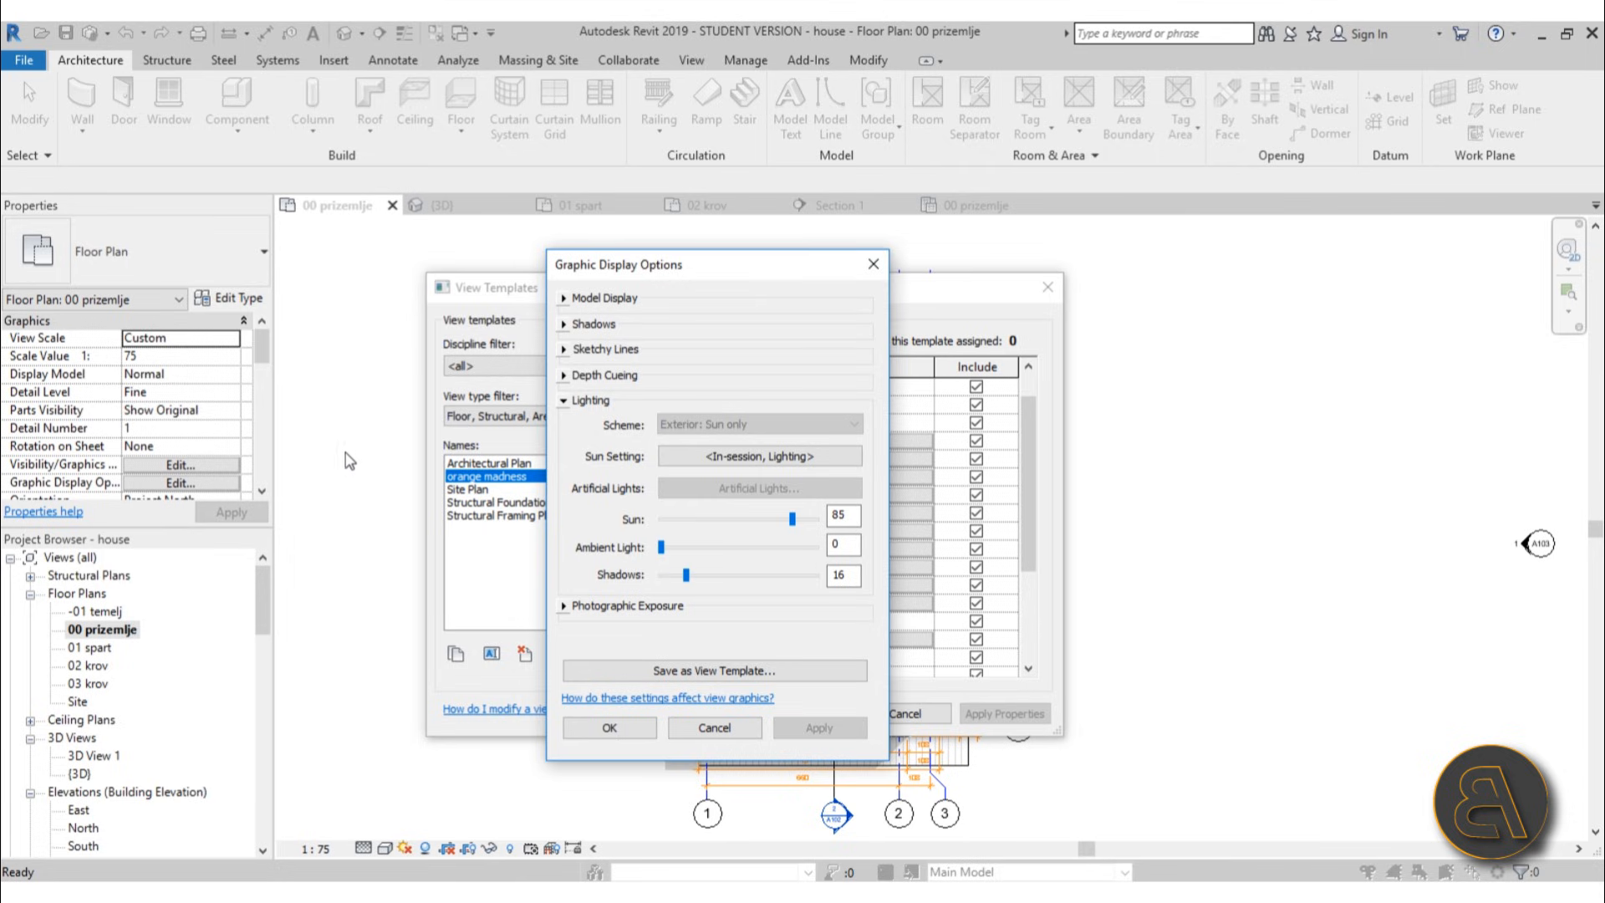
pyautogui.moveTo(763, 274); pyautogui.dragTo(837, 270)
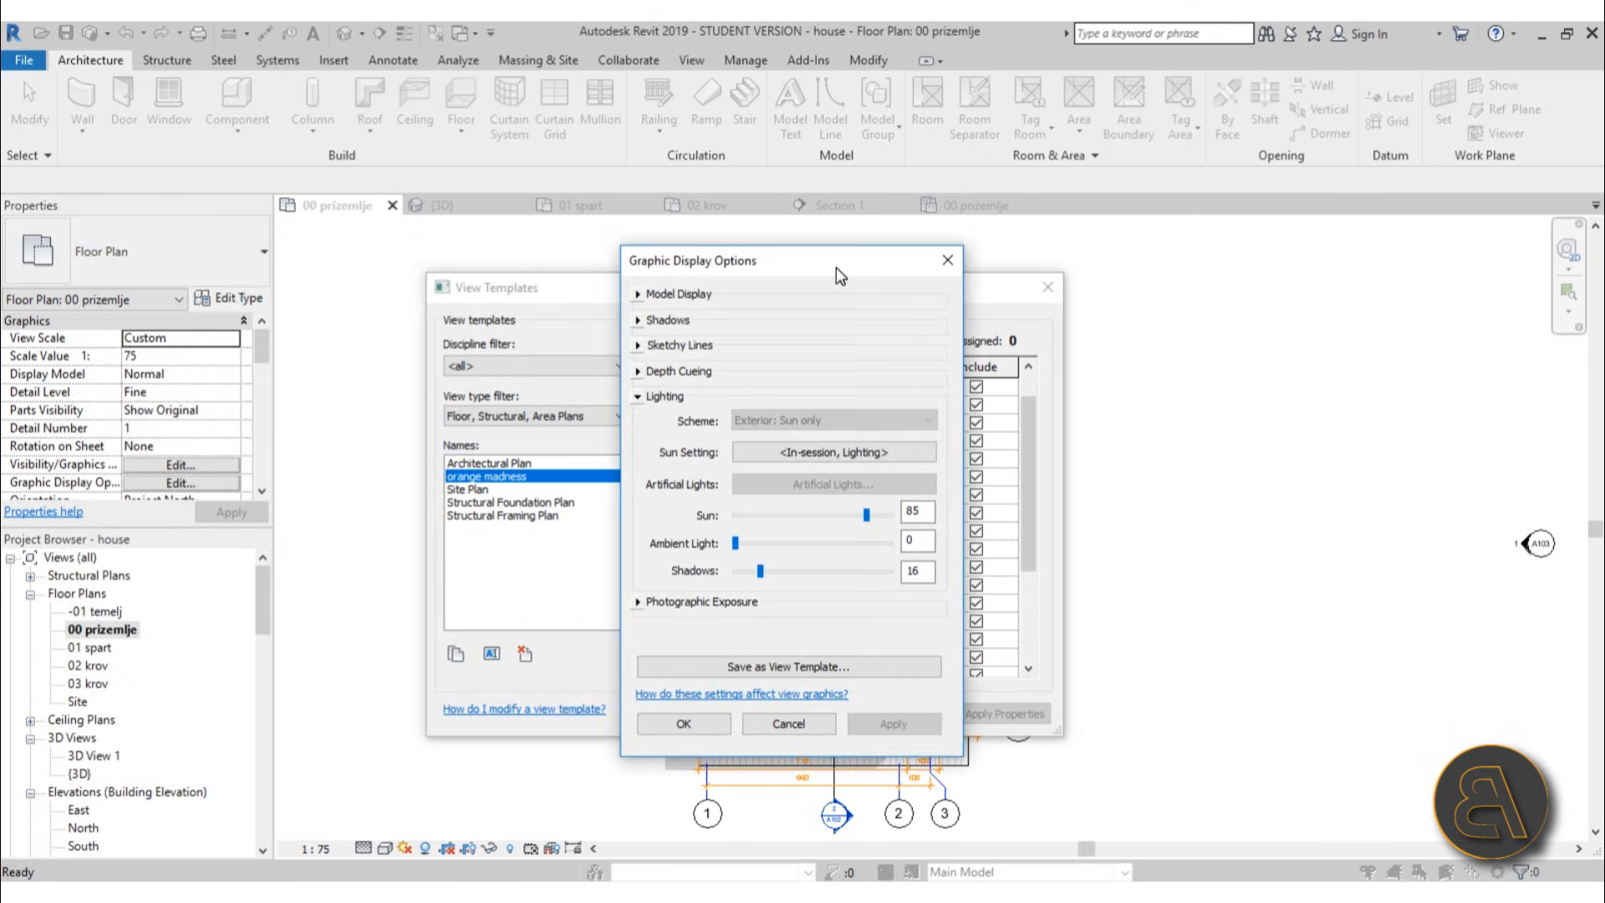
pyautogui.moveTo(759, 575); pyautogui.dragTo(756, 575)
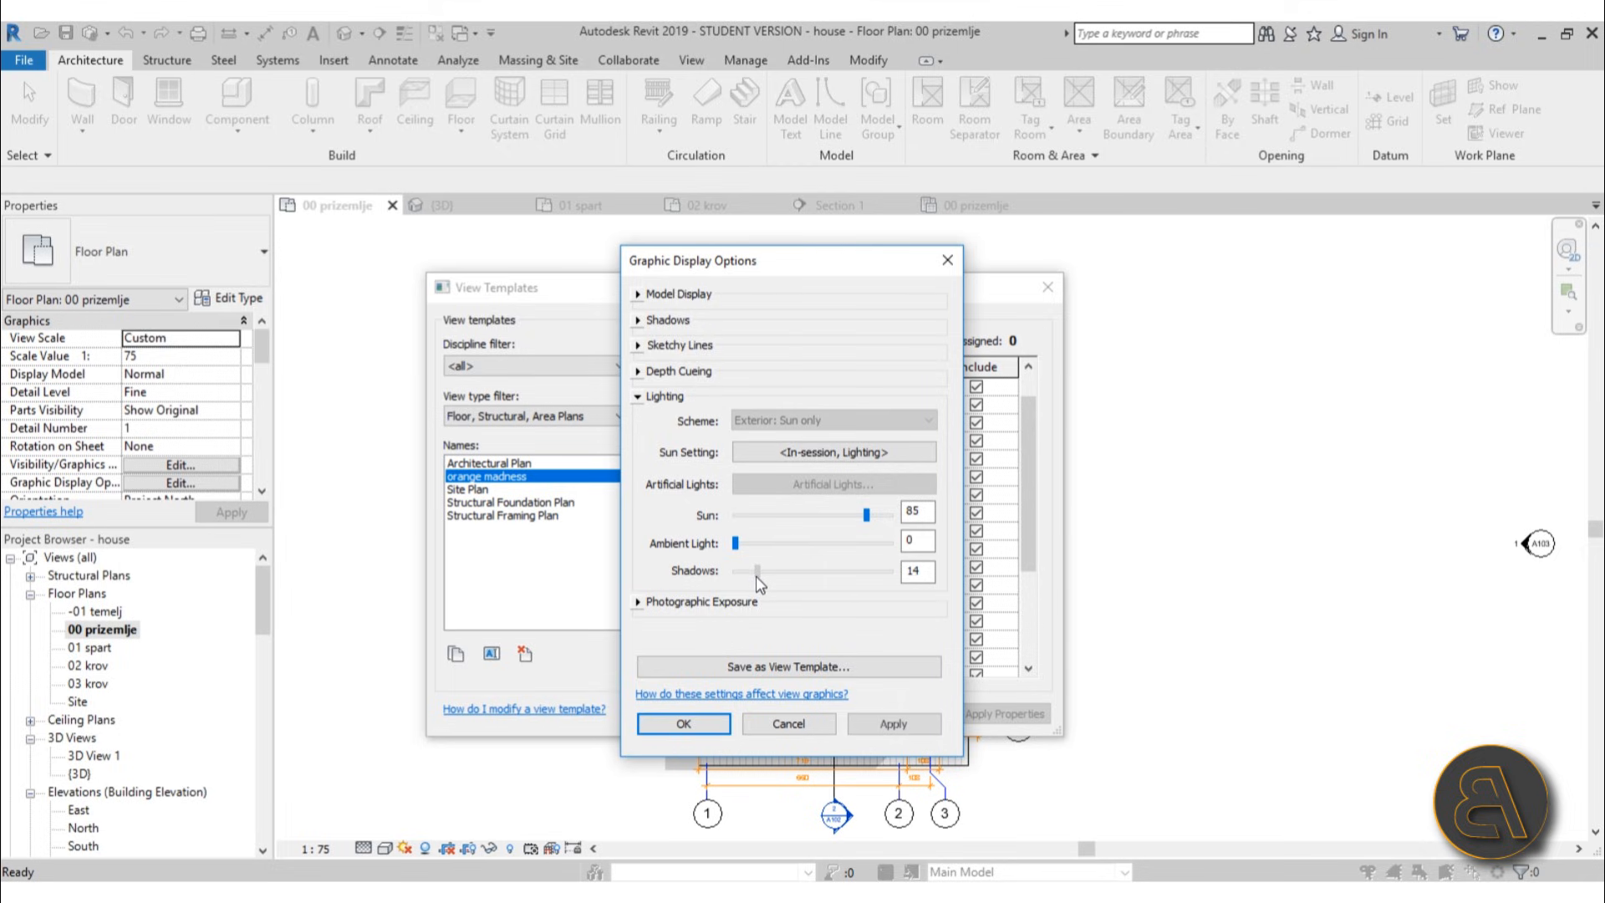
pyautogui.click(705, 726)
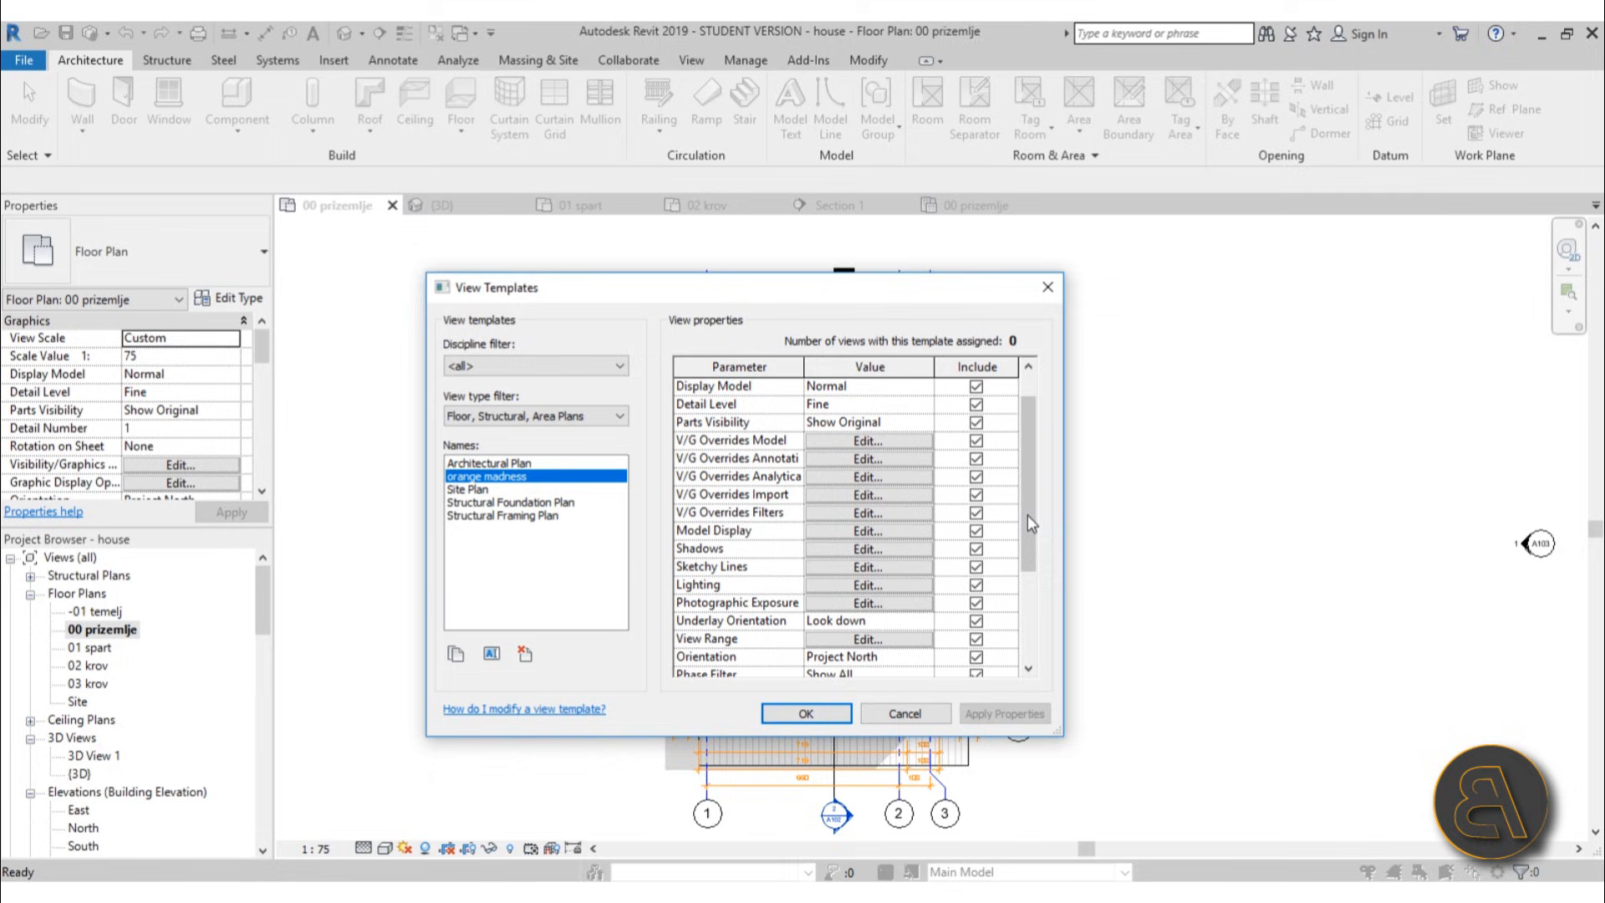
# - Review the template's remaining parameters, accept Depth Clipping as No clip, and save the orange madness template
pyautogui.moveTo(1034, 513); pyautogui.dragTo(1035, 549)
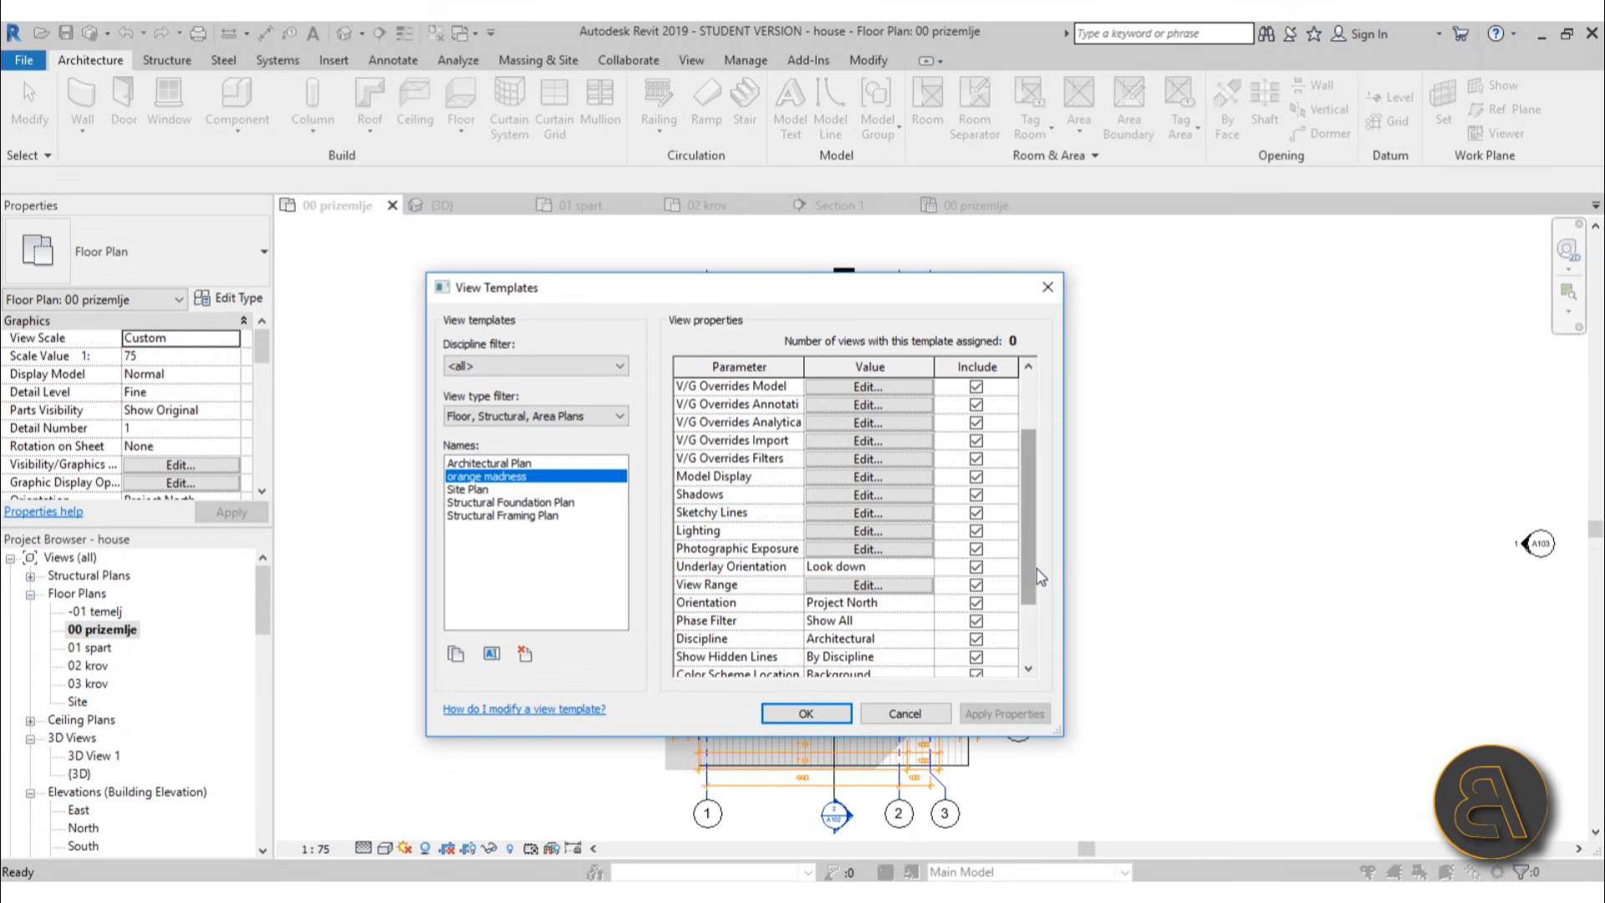
pyautogui.moveTo(1028, 568); pyautogui.dragTo(1027, 614)
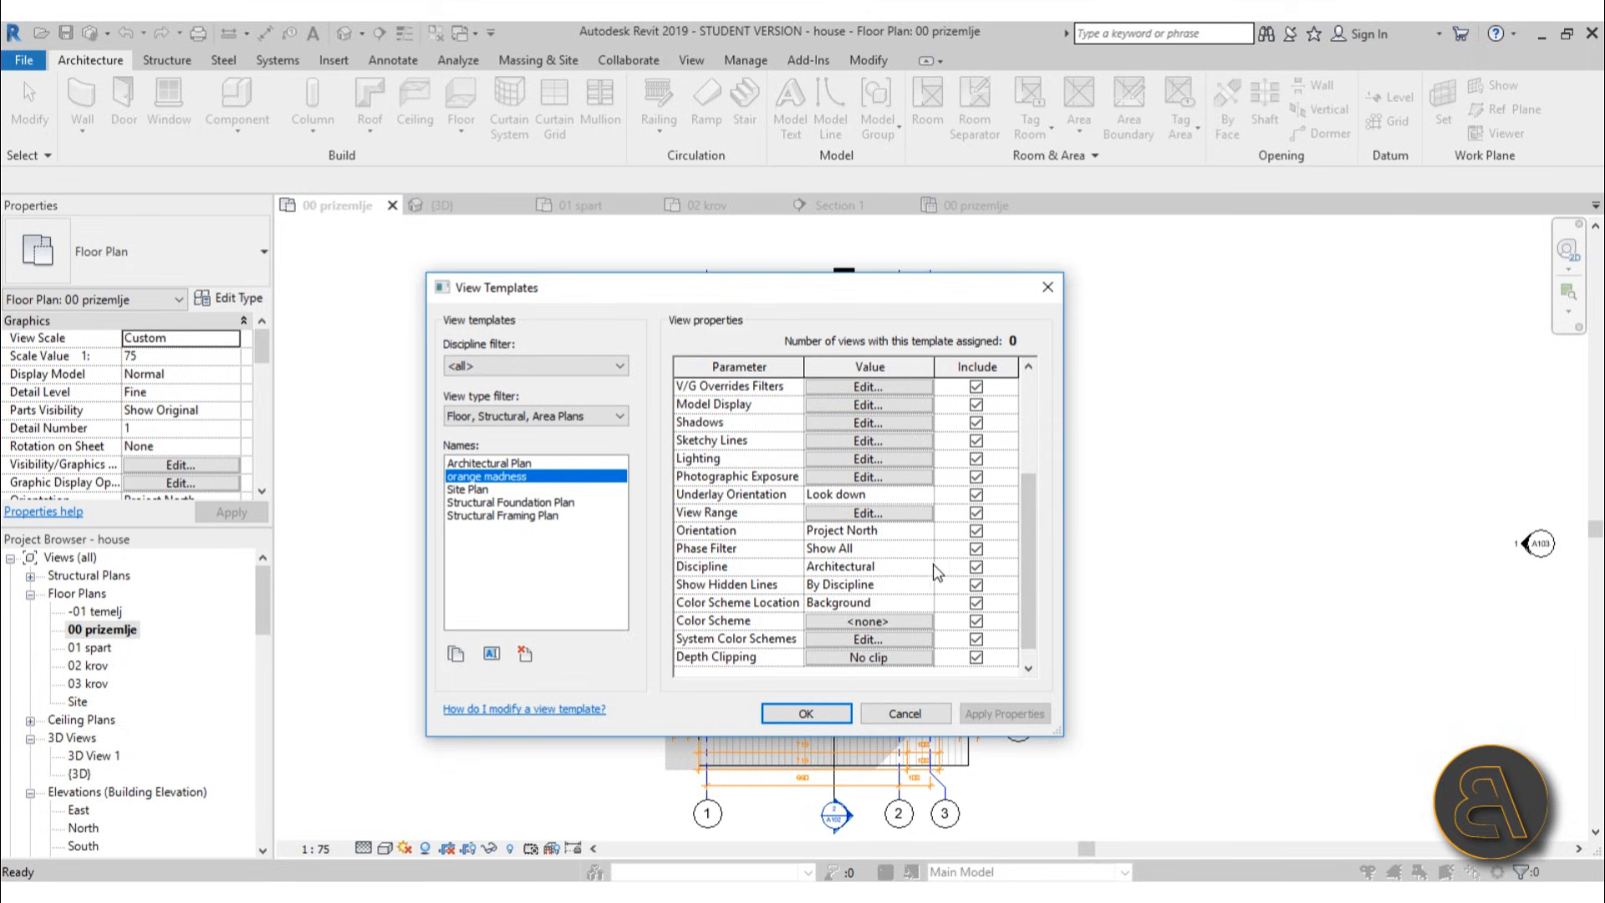
pyautogui.scroll(-1, 1038, 564)
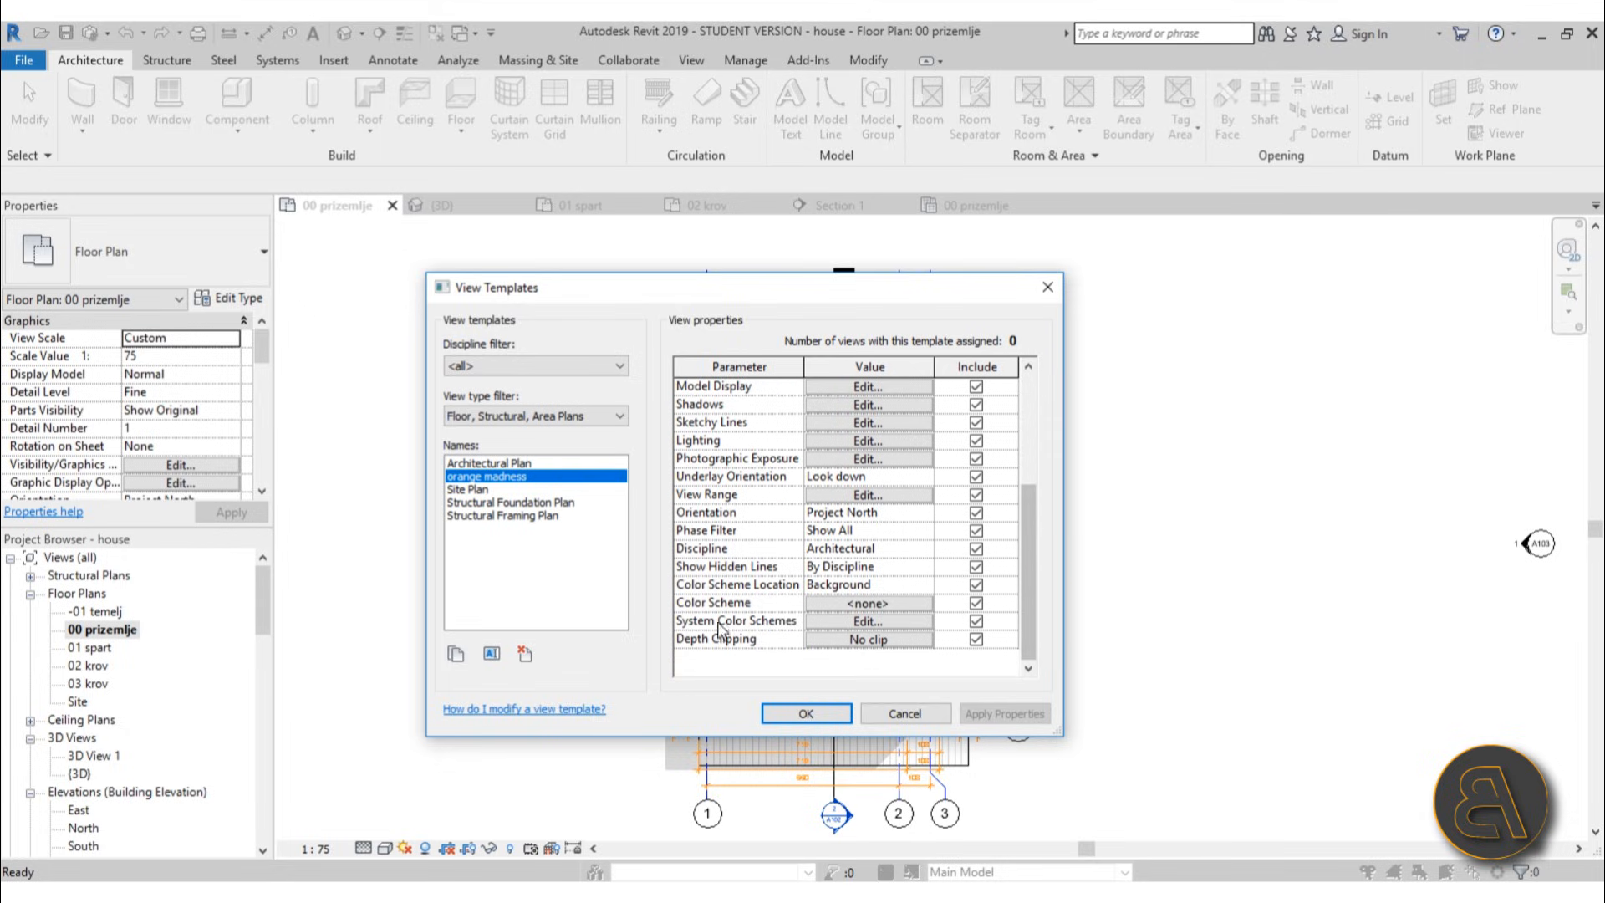
pyautogui.click(866, 641)
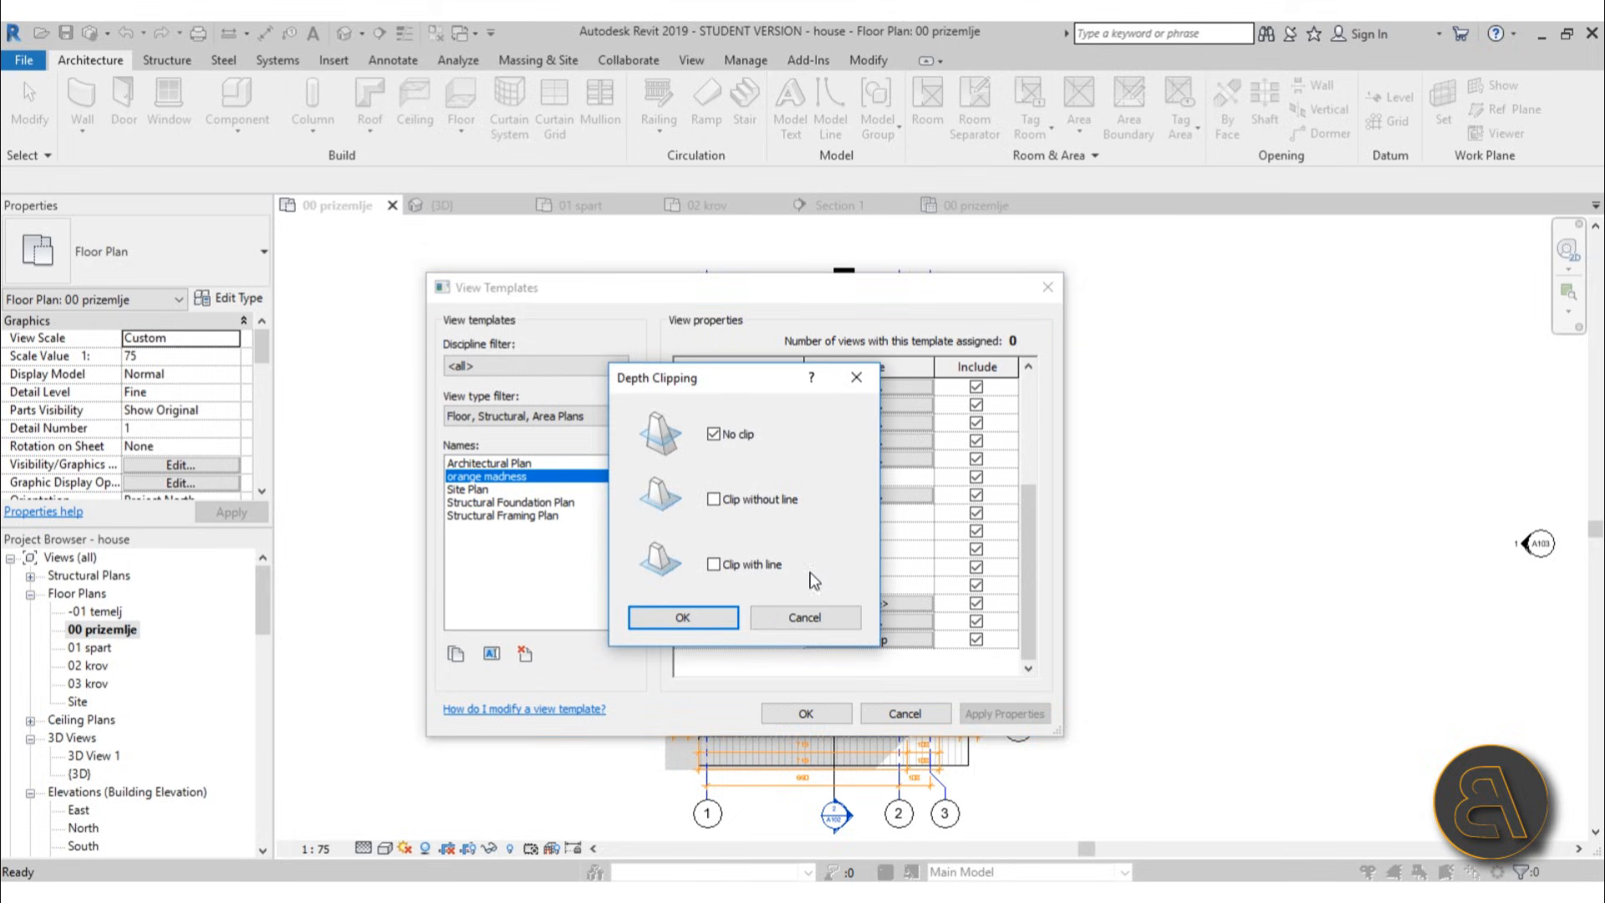
pyautogui.click(690, 619)
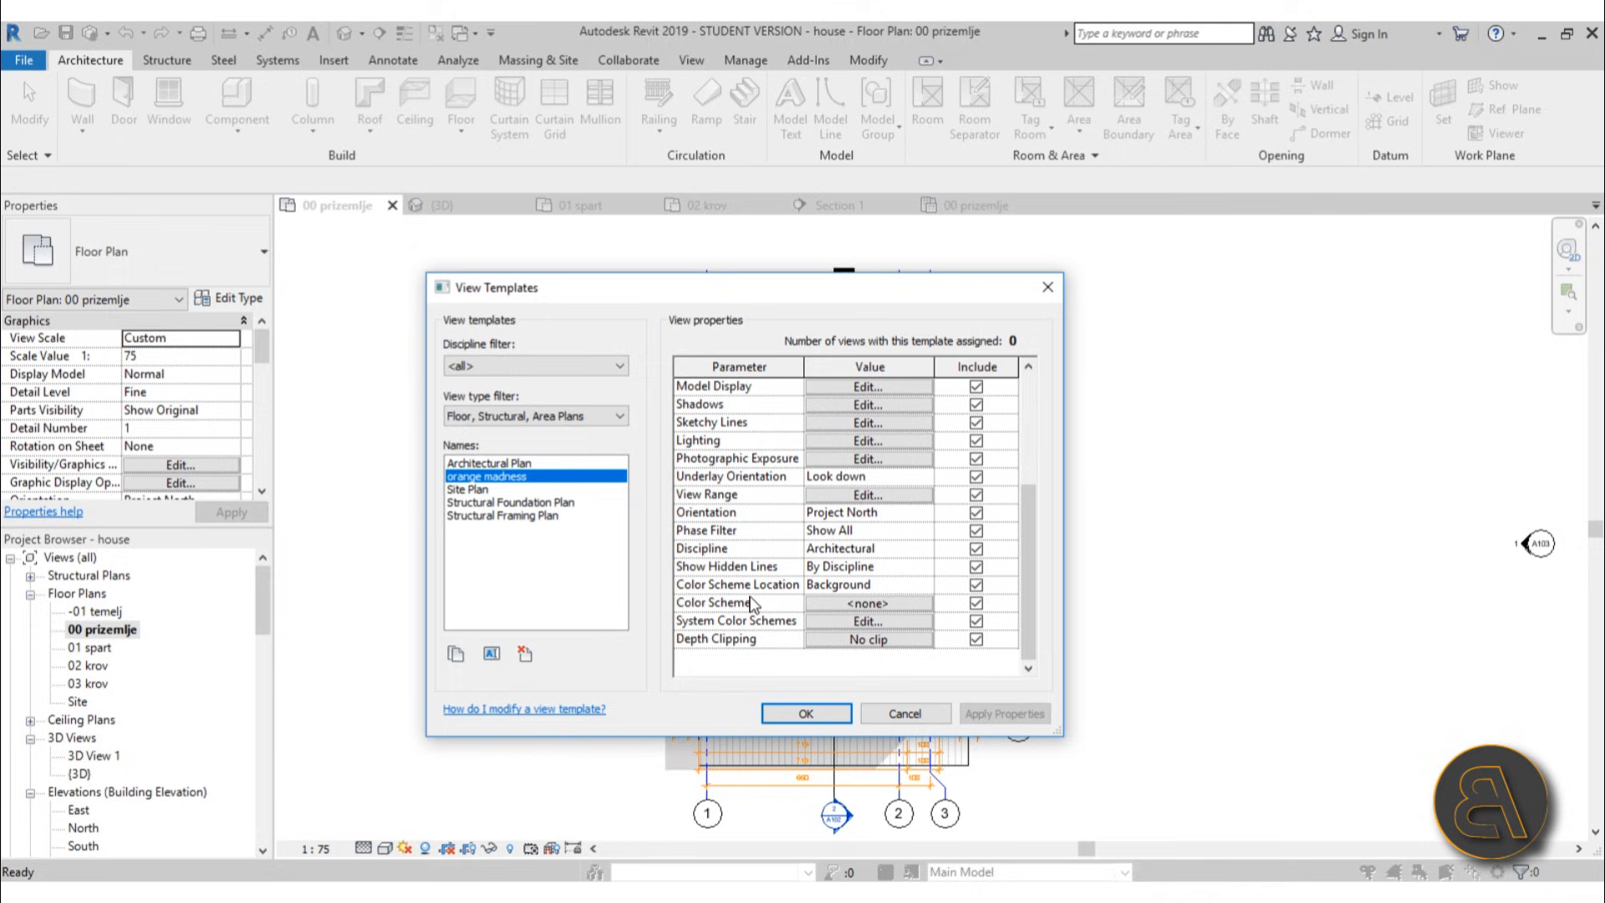
pyautogui.click(785, 714)
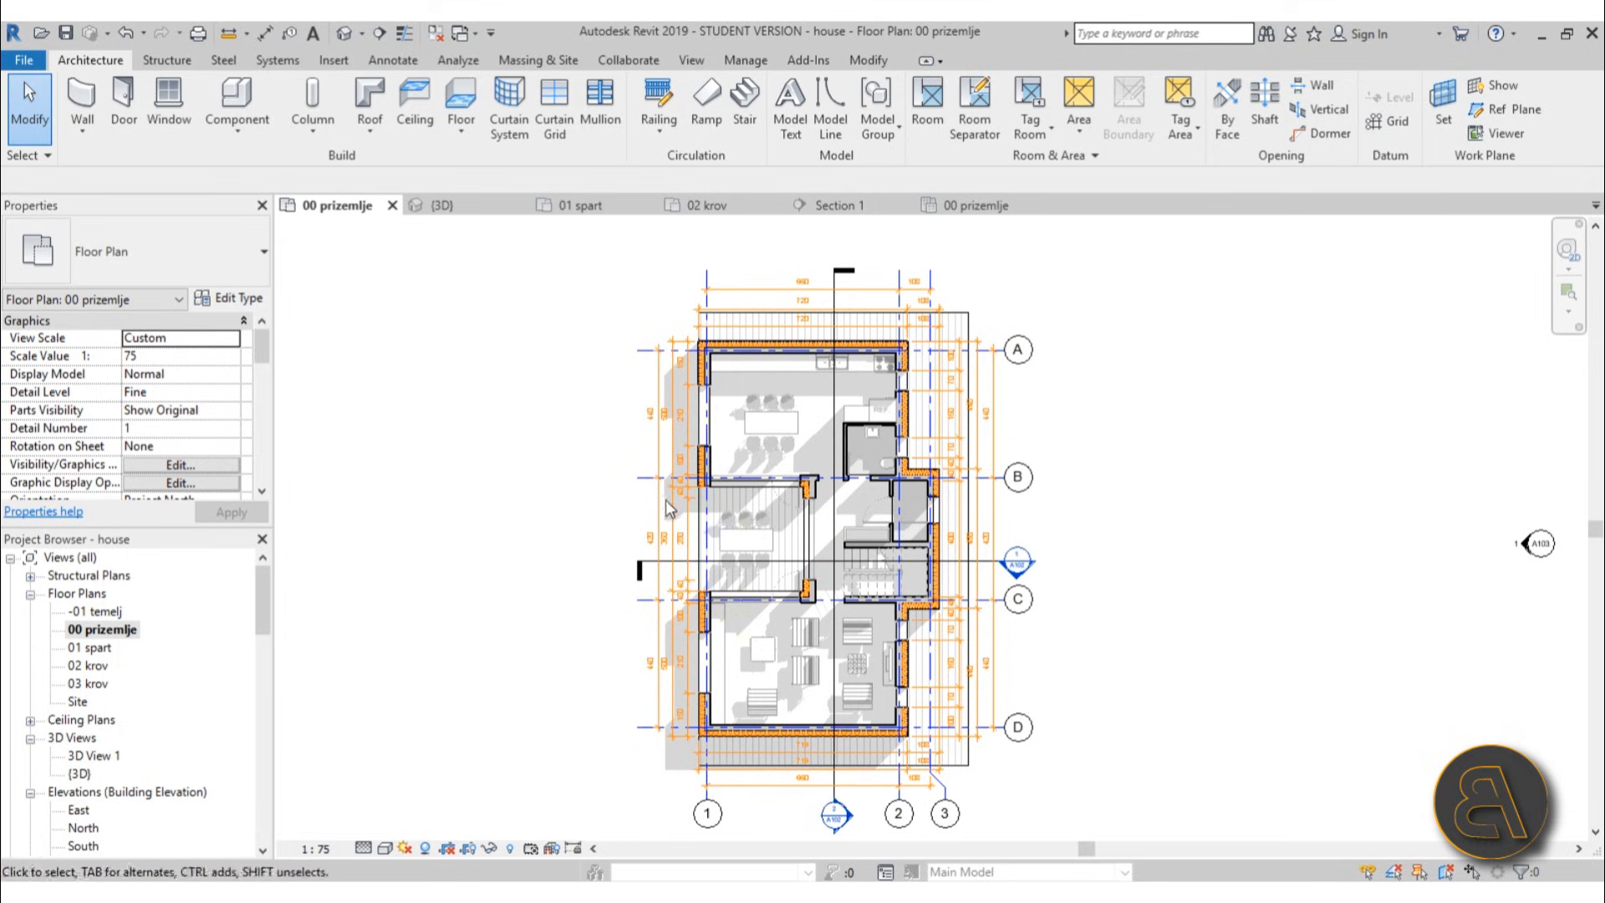
# - In Section 1, draw a new level across the building about 25 above the 00 prizemlje level, with a plan view
pyautogui.doubleClick(1018, 571)
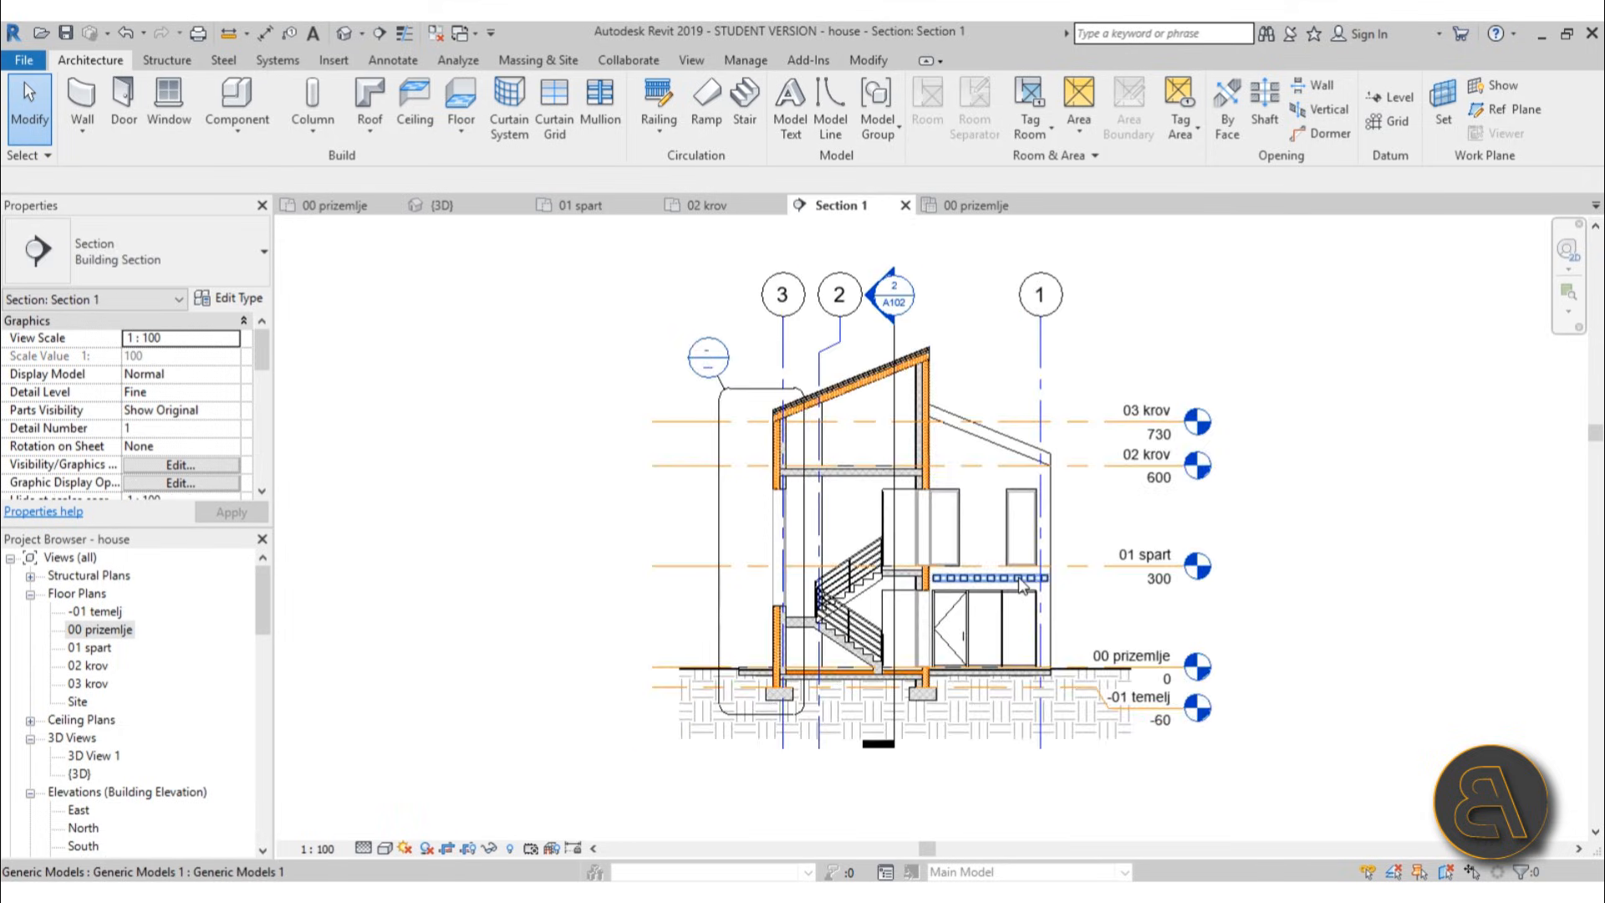
pyautogui.moveTo(1254, 616); pyautogui.dragTo(1093, 550, button='middle')
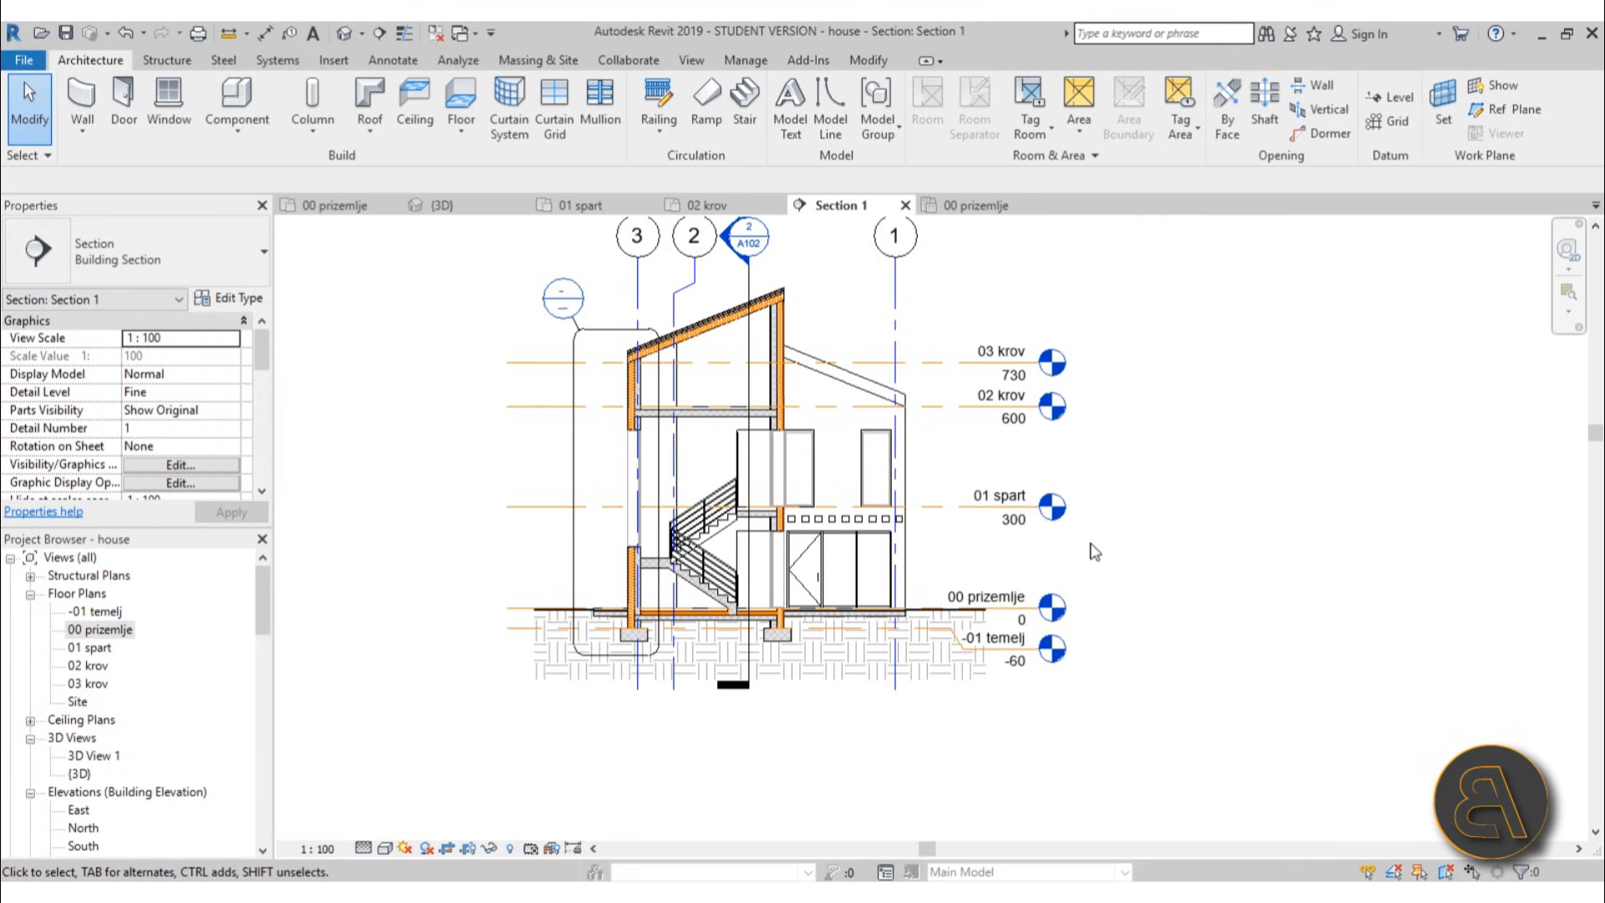
pyautogui.press('l')
pyautogui.press('l')
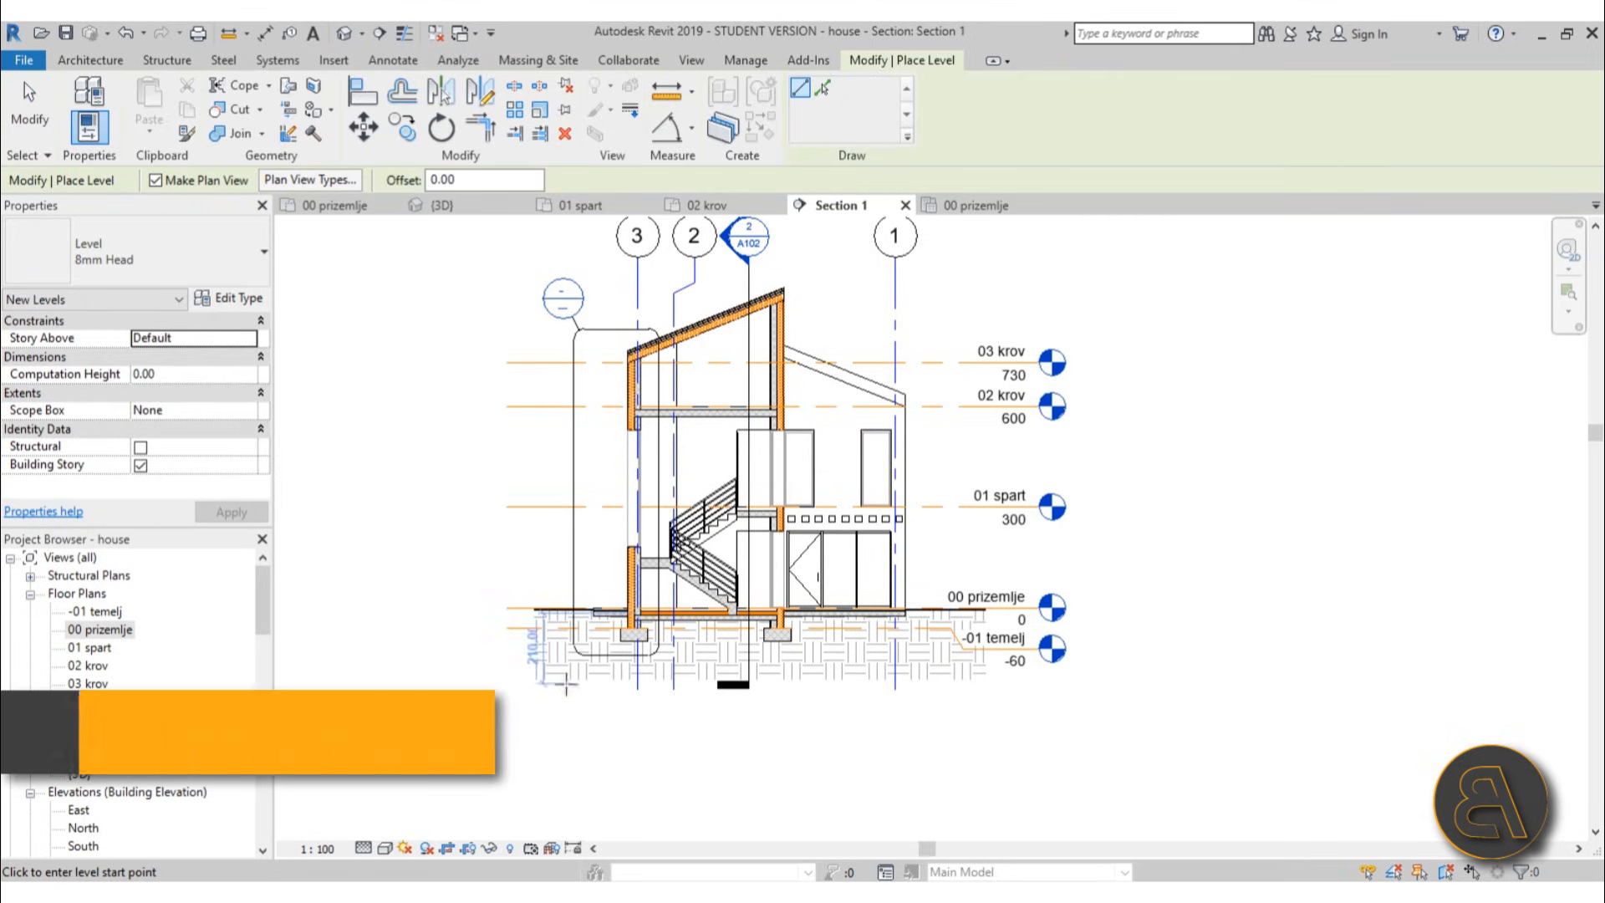
pyautogui.scroll(3, 502, 598)
pyautogui.click(502, 605)
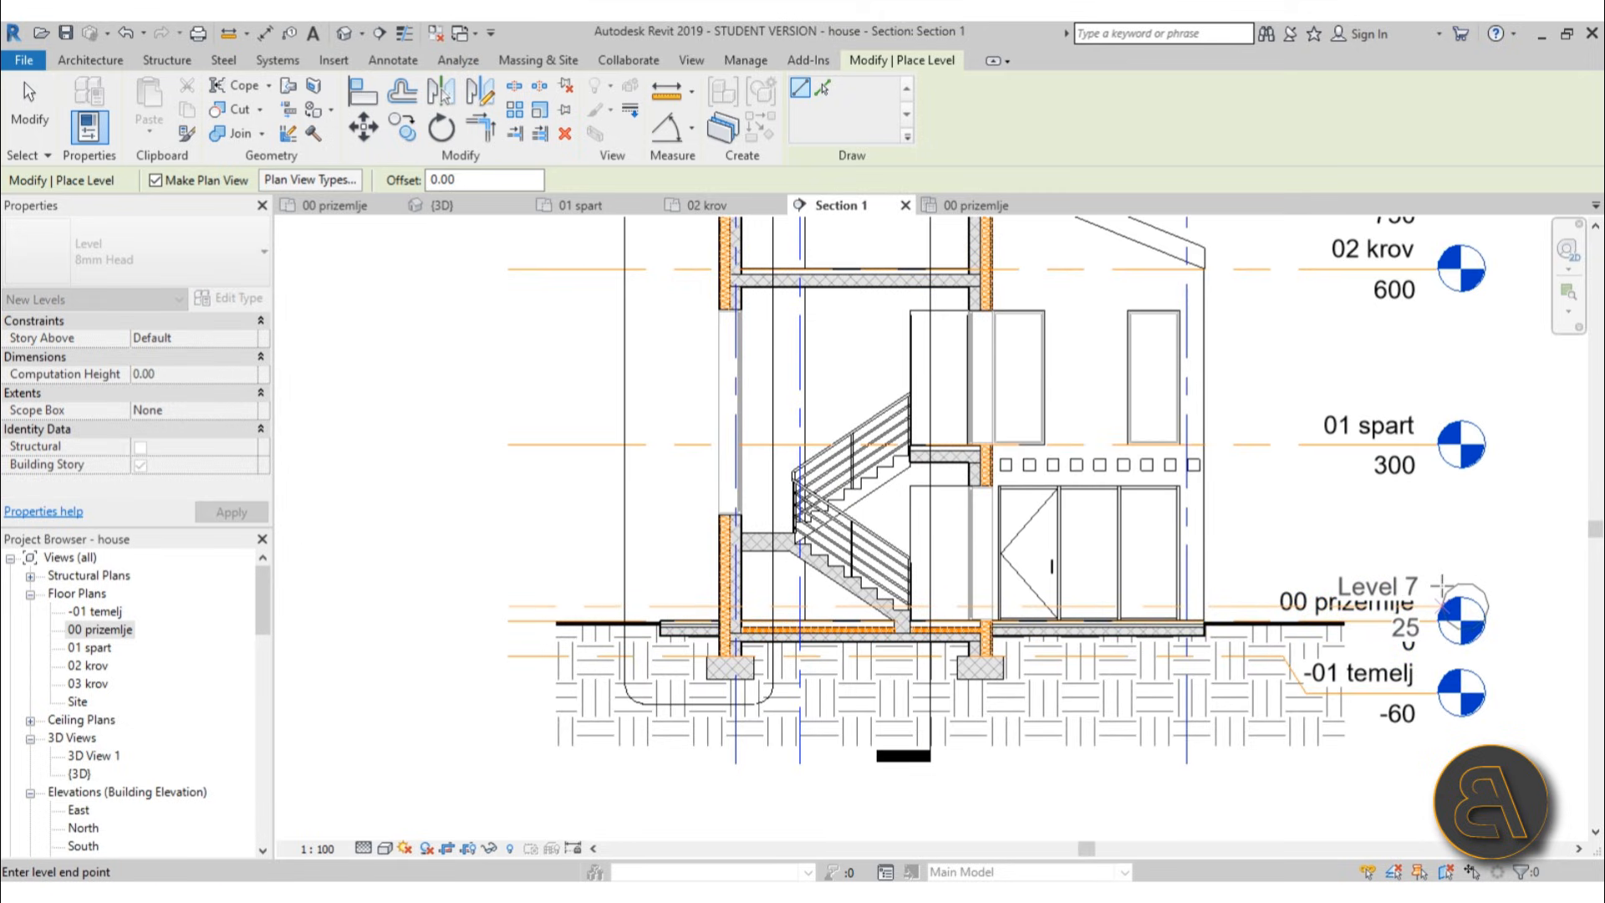
pyautogui.click(1441, 586)
pyautogui.moveTo(1478, 673); pyautogui.dragTo(1191, 636, button='middle')
pyautogui.click(29, 100)
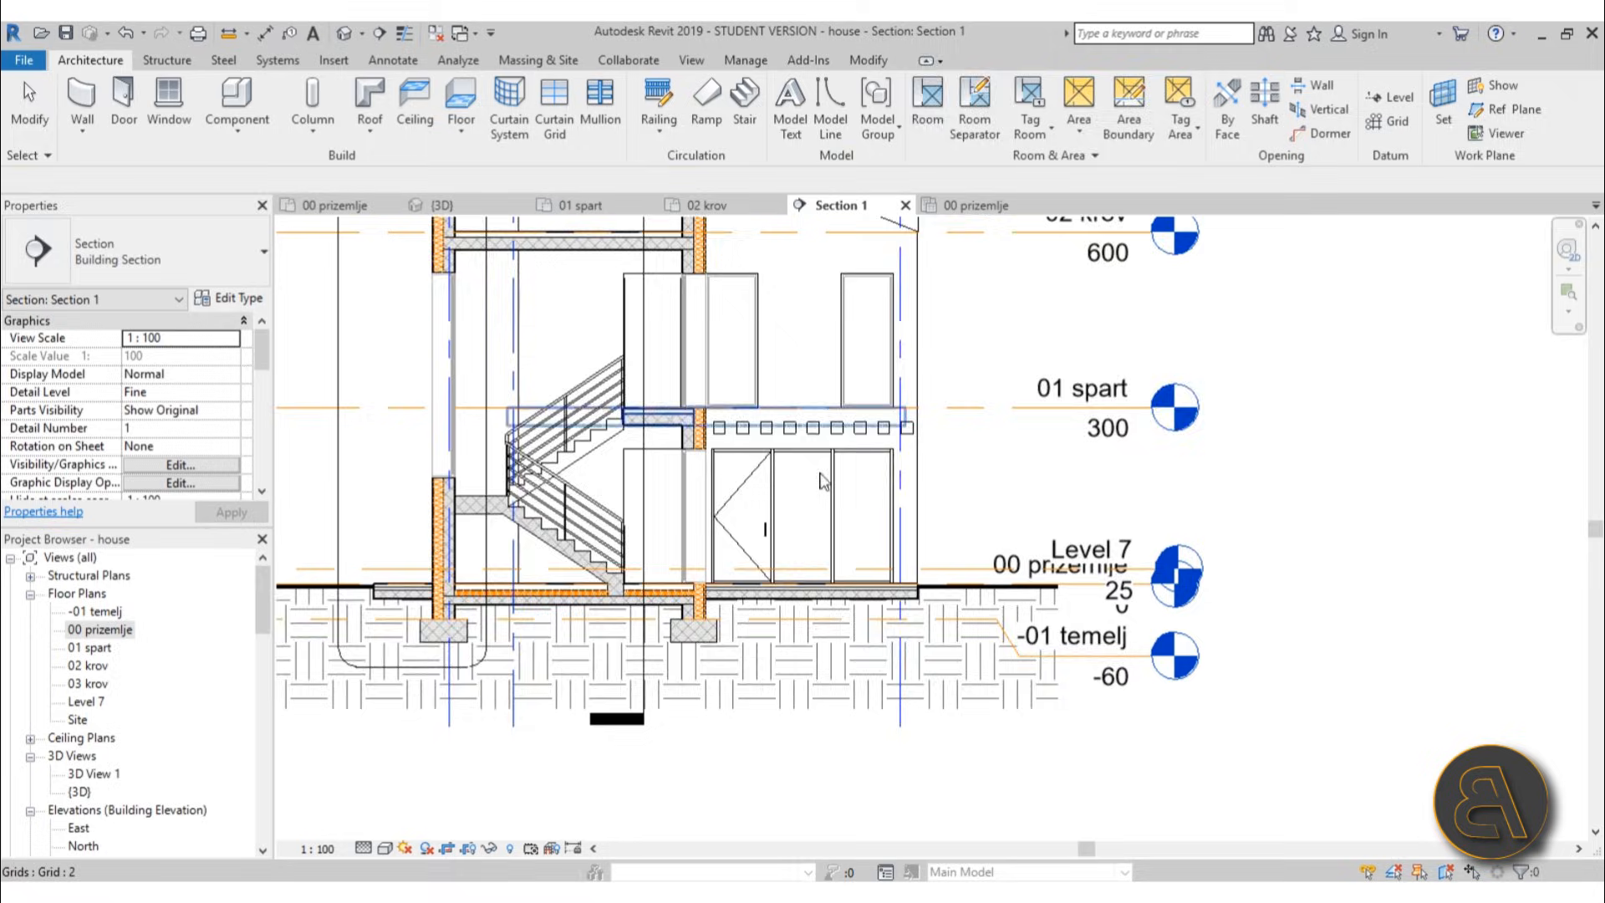
# - Add an elbow to the new level line and shift its head up, clear of the 00 prizemlje label
pyautogui.scroll(3, 1152, 585)
pyautogui.click(1028, 556)
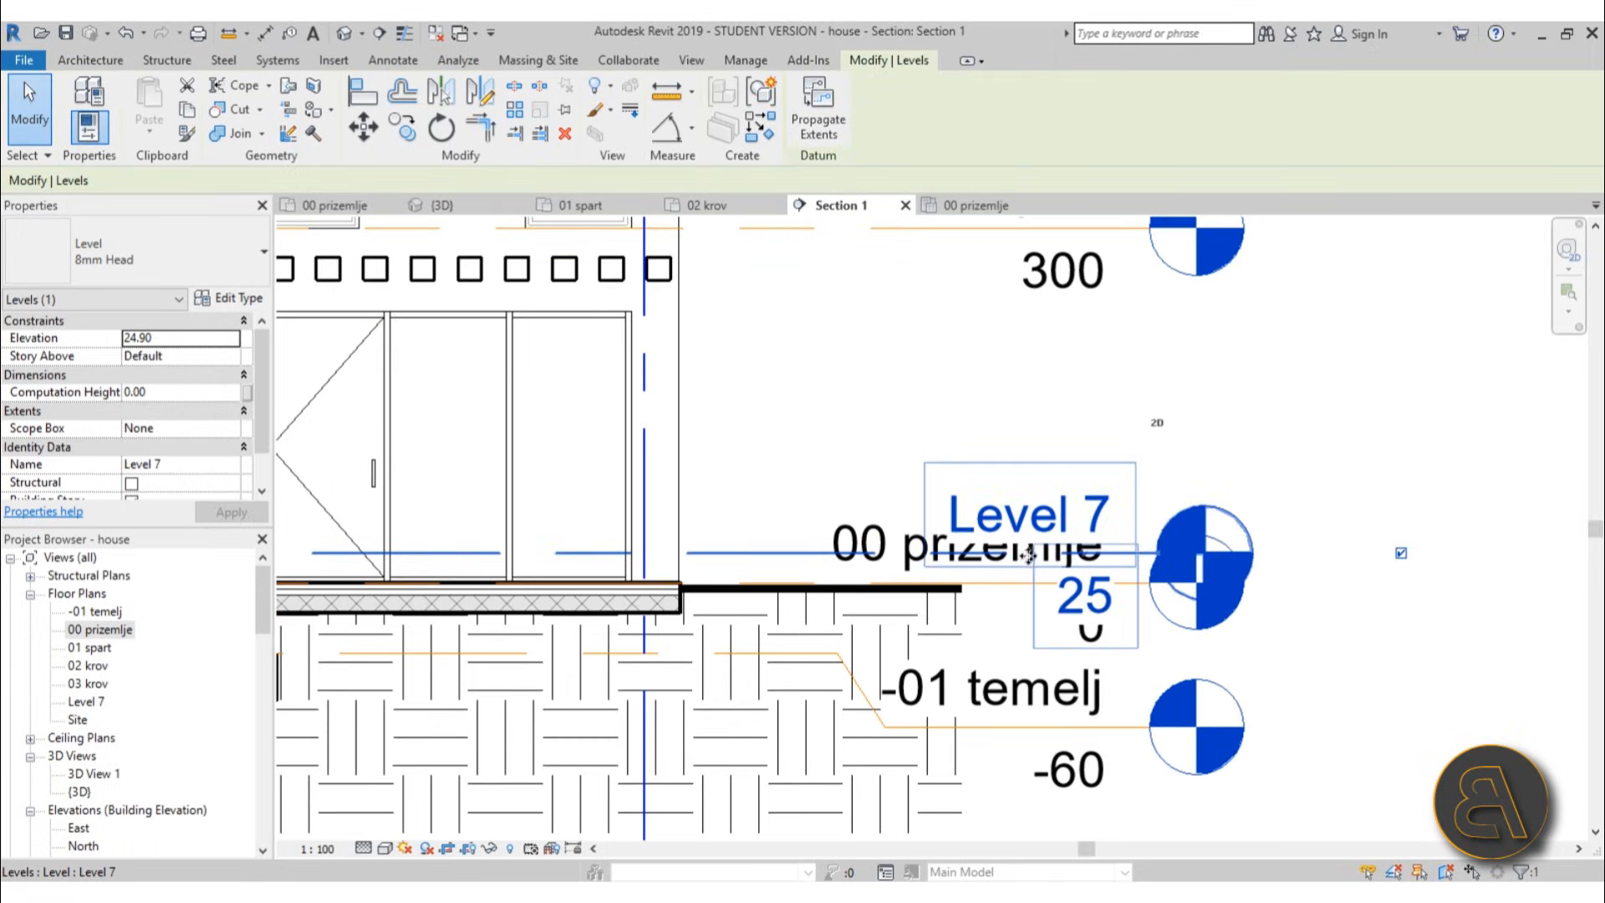
pyautogui.scroll(3, 1099, 553)
pyautogui.click(1057, 553)
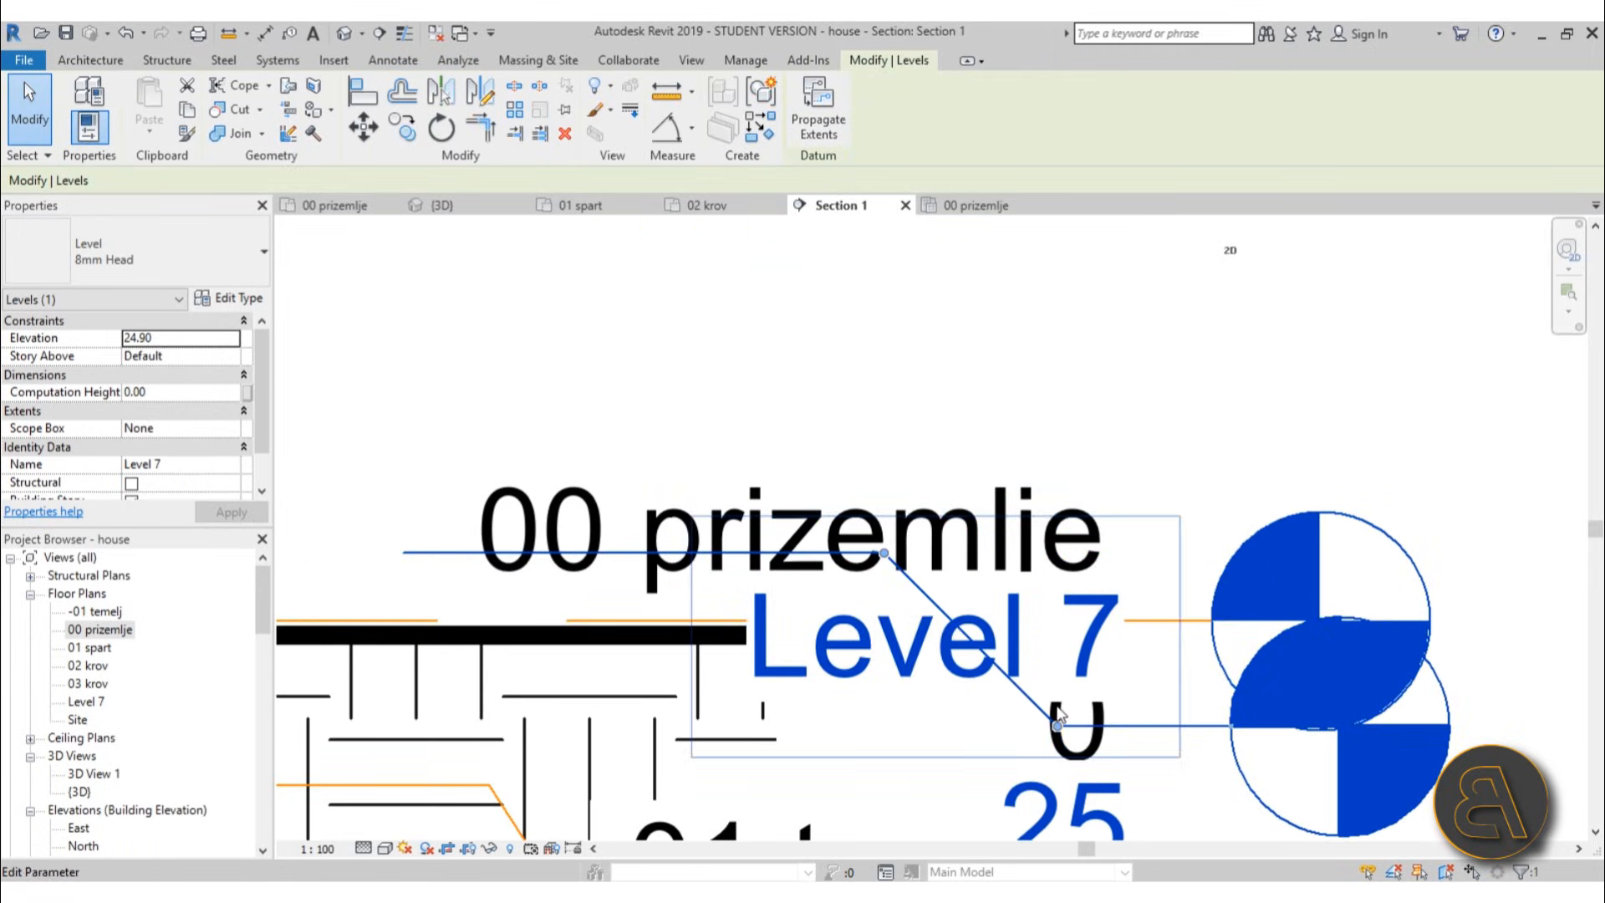
pyautogui.moveTo(1057, 714); pyautogui.dragTo(1007, 318)
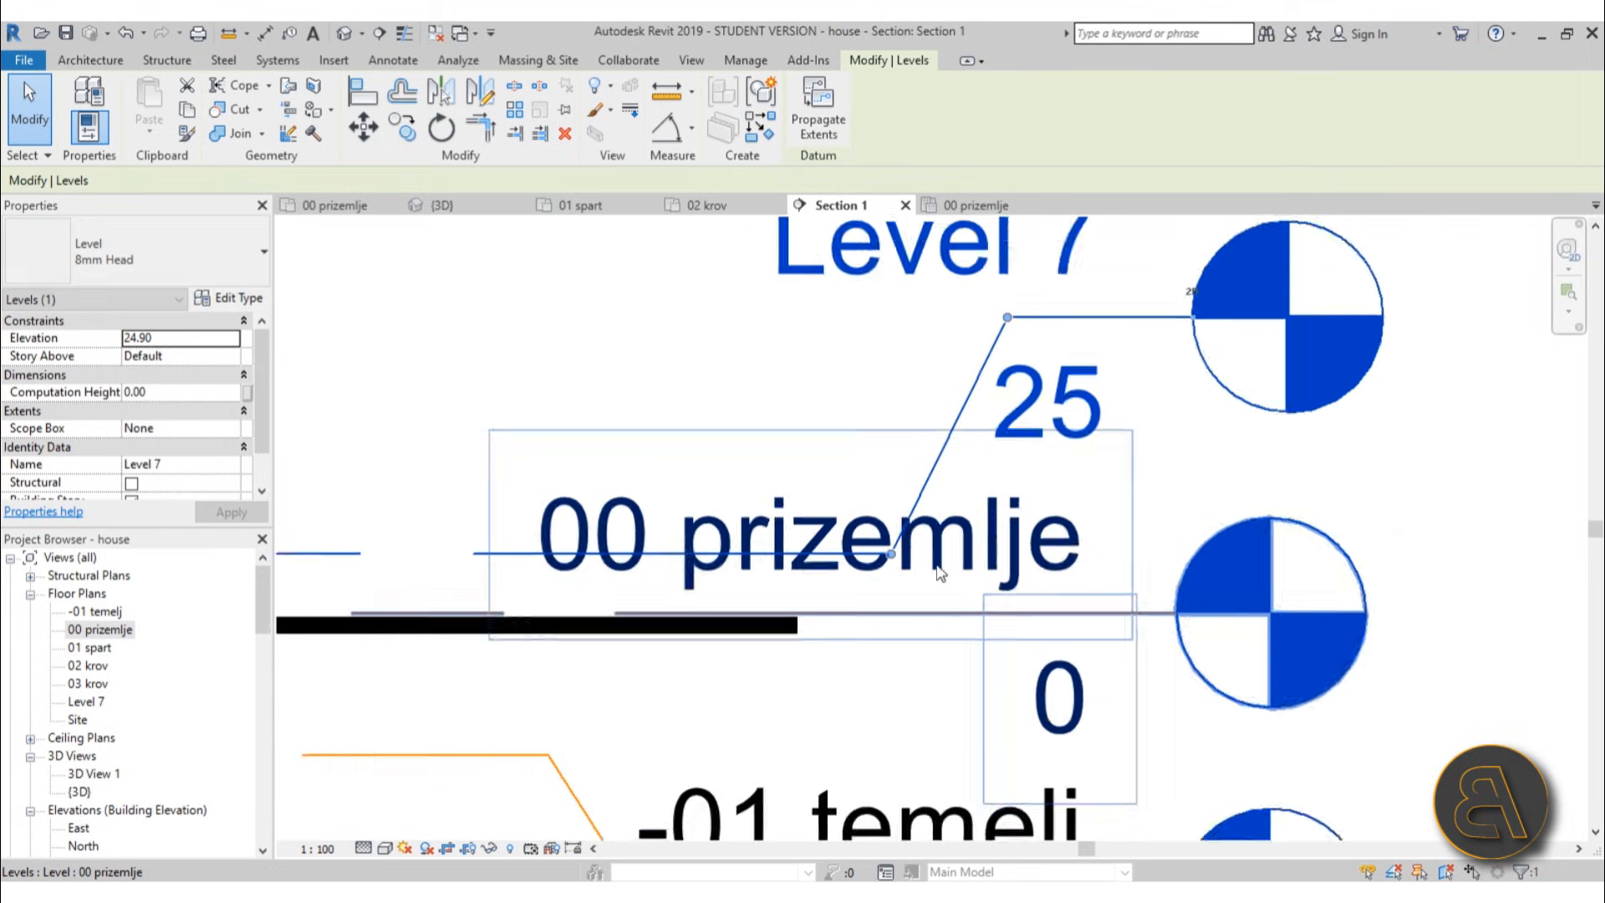
pyautogui.scroll(-3, 940, 574)
pyautogui.moveTo(910, 557); pyautogui.dragTo(666, 557)
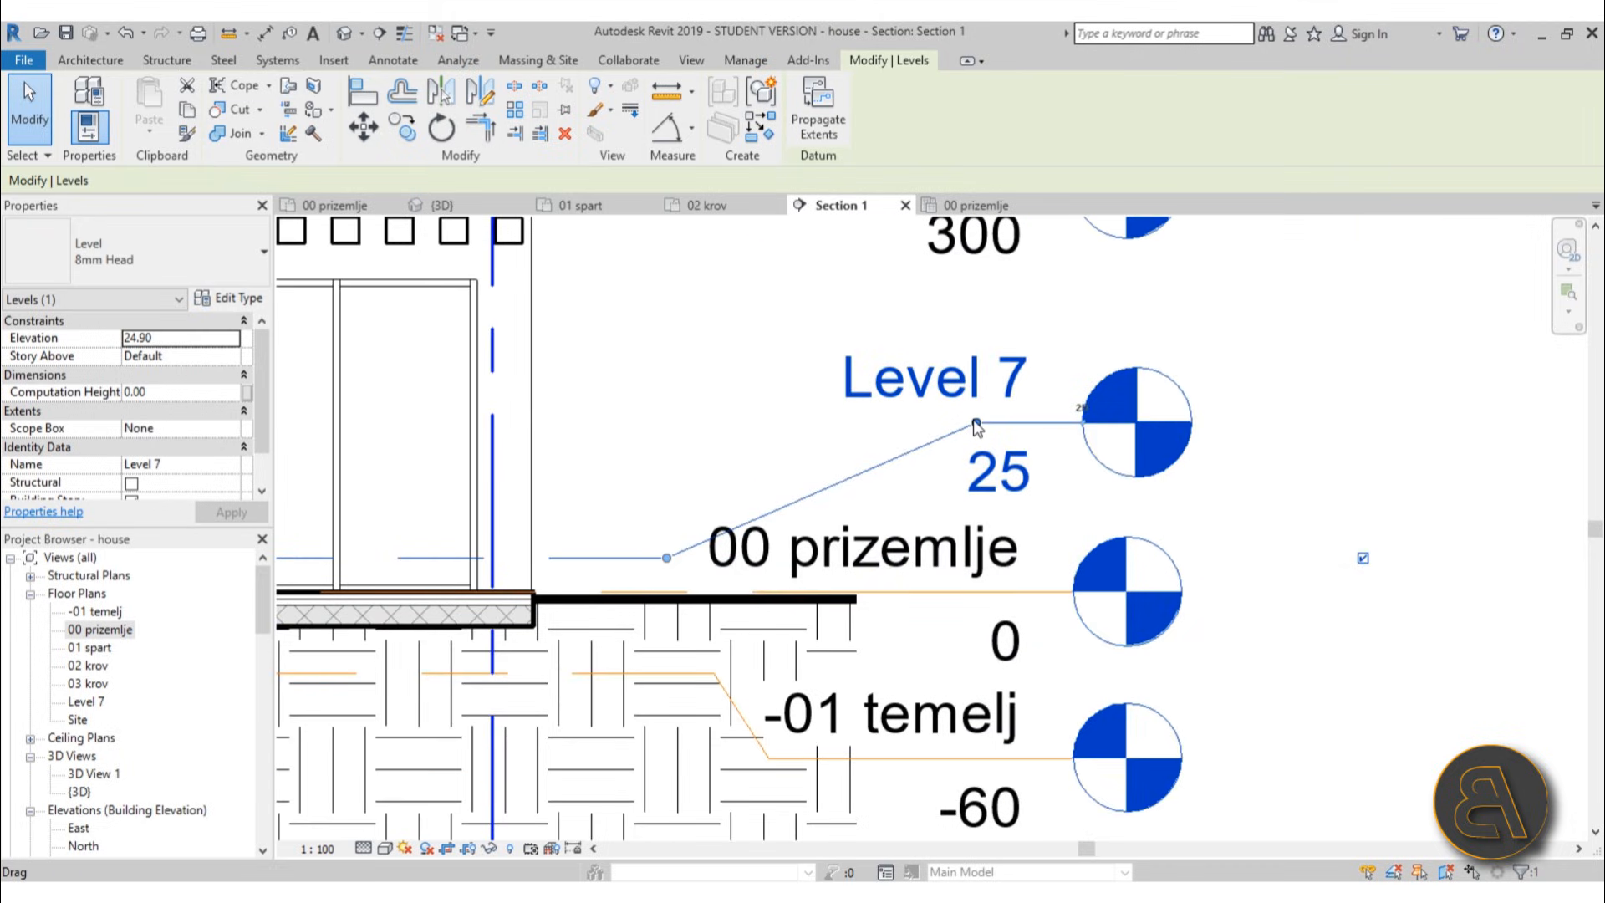
pyautogui.moveTo(977, 426); pyautogui.dragTo(773, 430)
pyautogui.scroll(-3, 1393, 479)
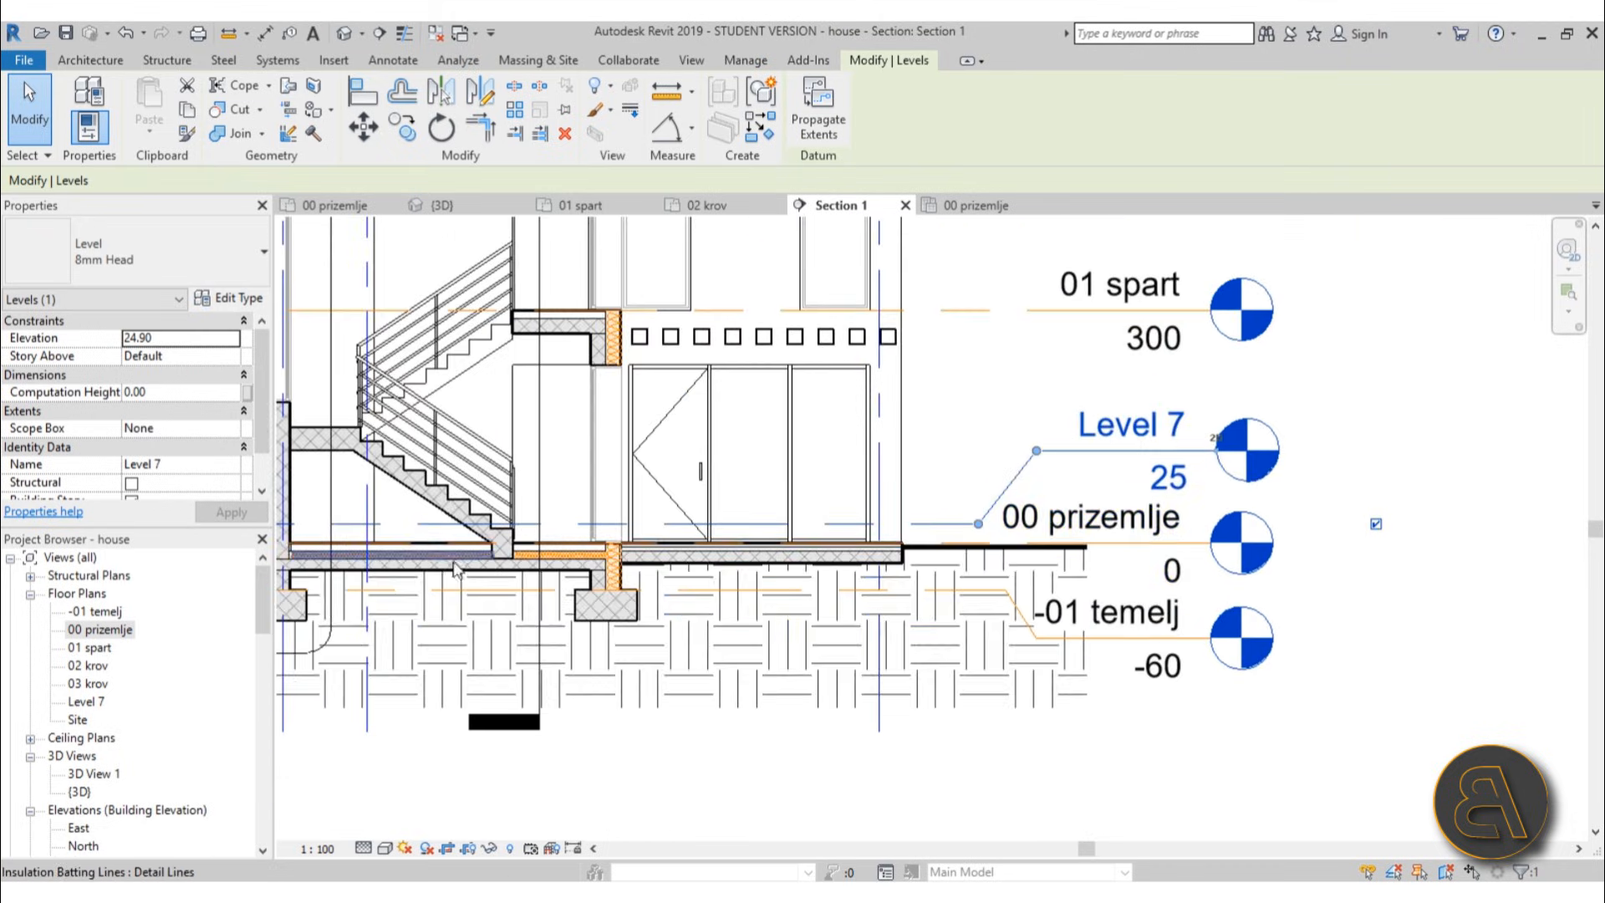
# - Nudge the new level down to an elevation of 16.90 and deselect it
pyautogui.moveTo(453, 561); pyautogui.dragTo(919, 567, button='middle')
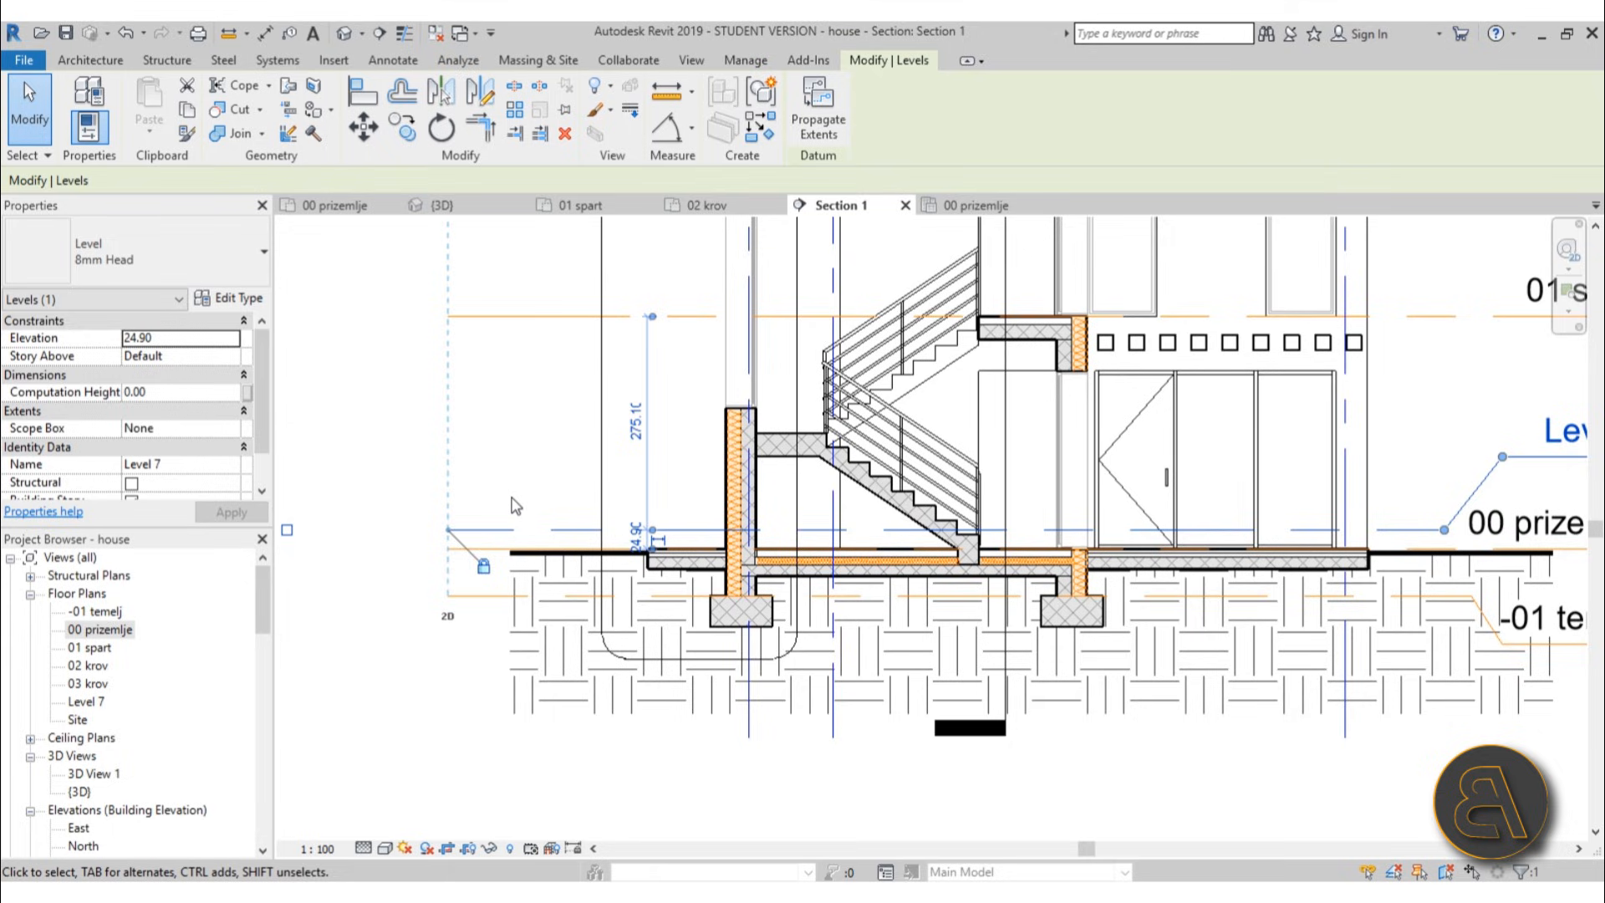
pyautogui.press('Down')
pyautogui.scroll(-2, 512, 481)
pyautogui.moveTo(512, 482); pyautogui.dragTo(419, 499, button='middle')
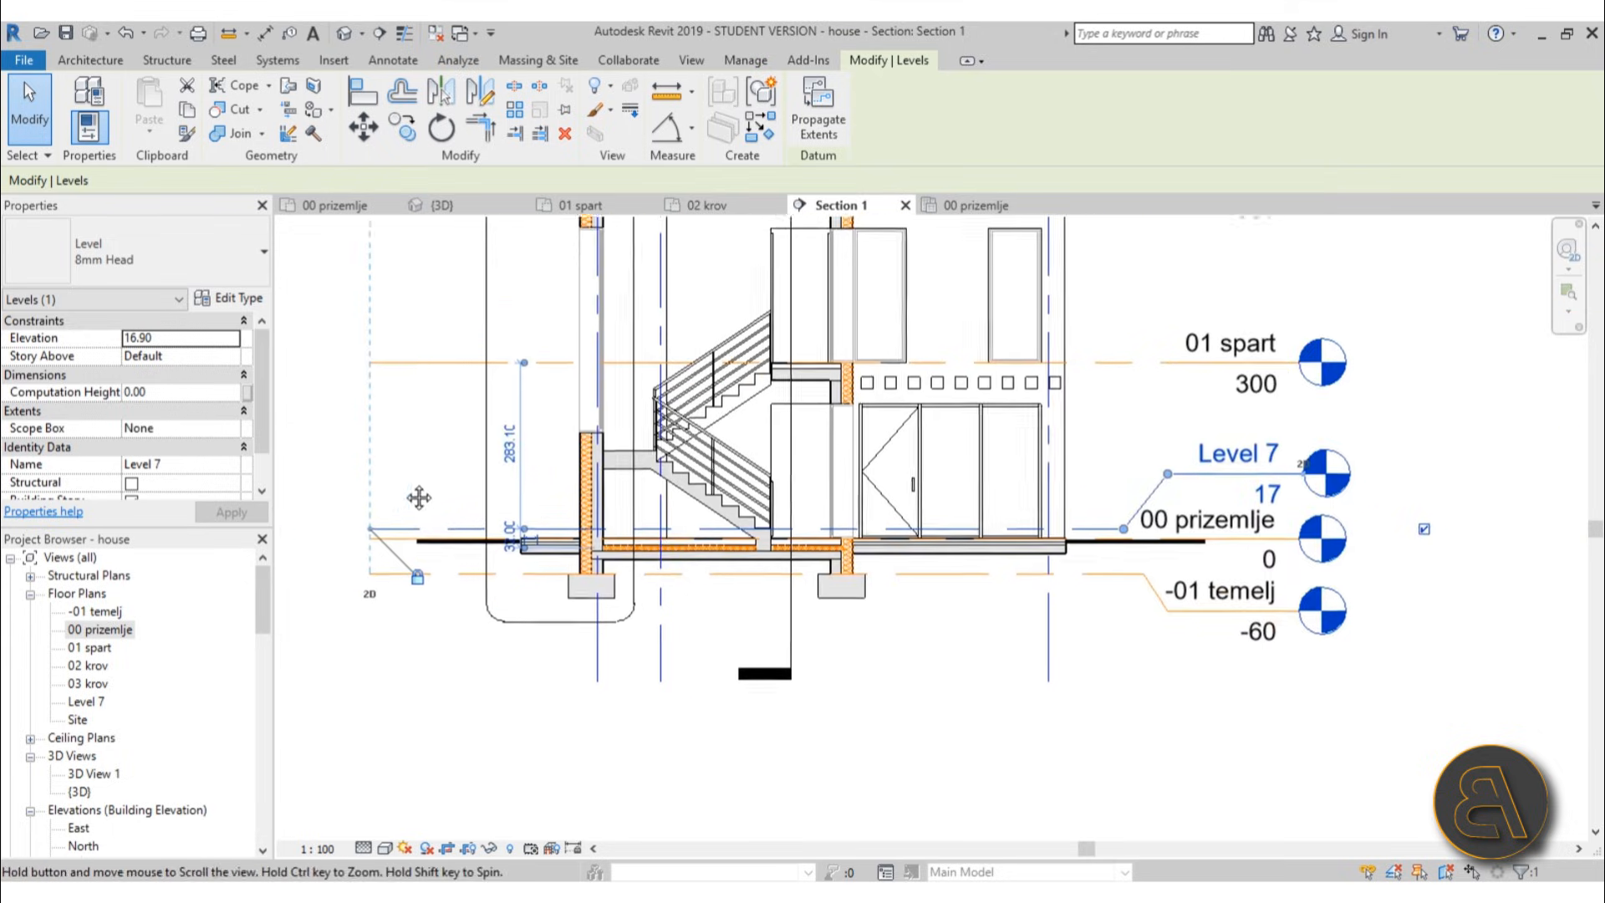
pyautogui.click(1432, 680)
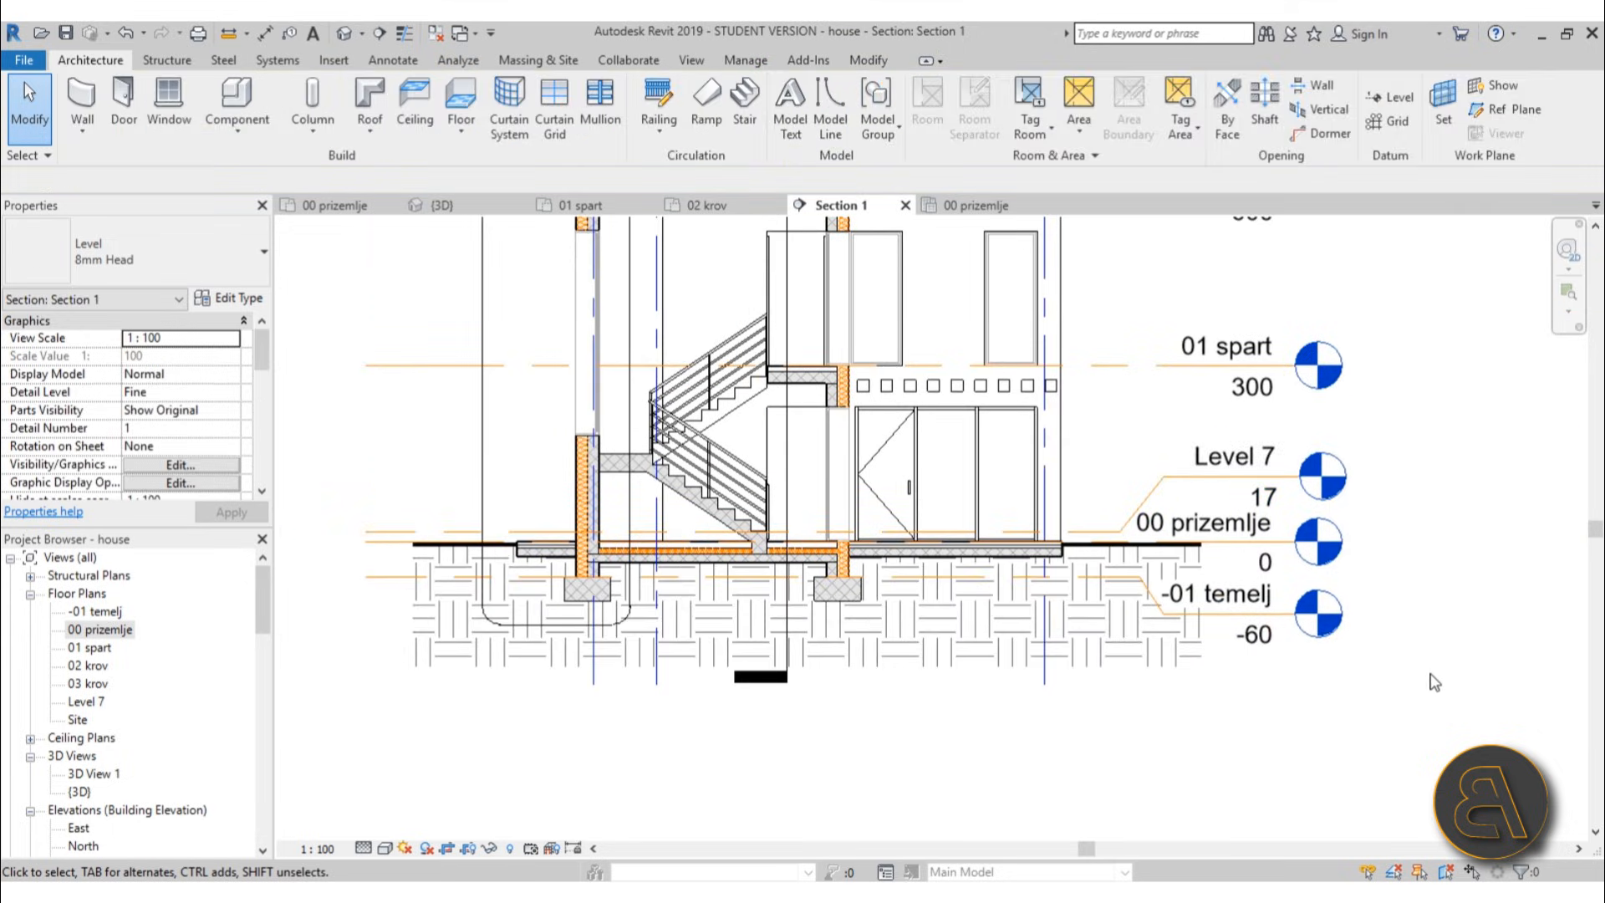
# - Open the new level's floor plan from its level head and examine its default graphics across the whole plan
pyautogui.doubleClick(1341, 488)
pyautogui.scroll(6, 994, 497)
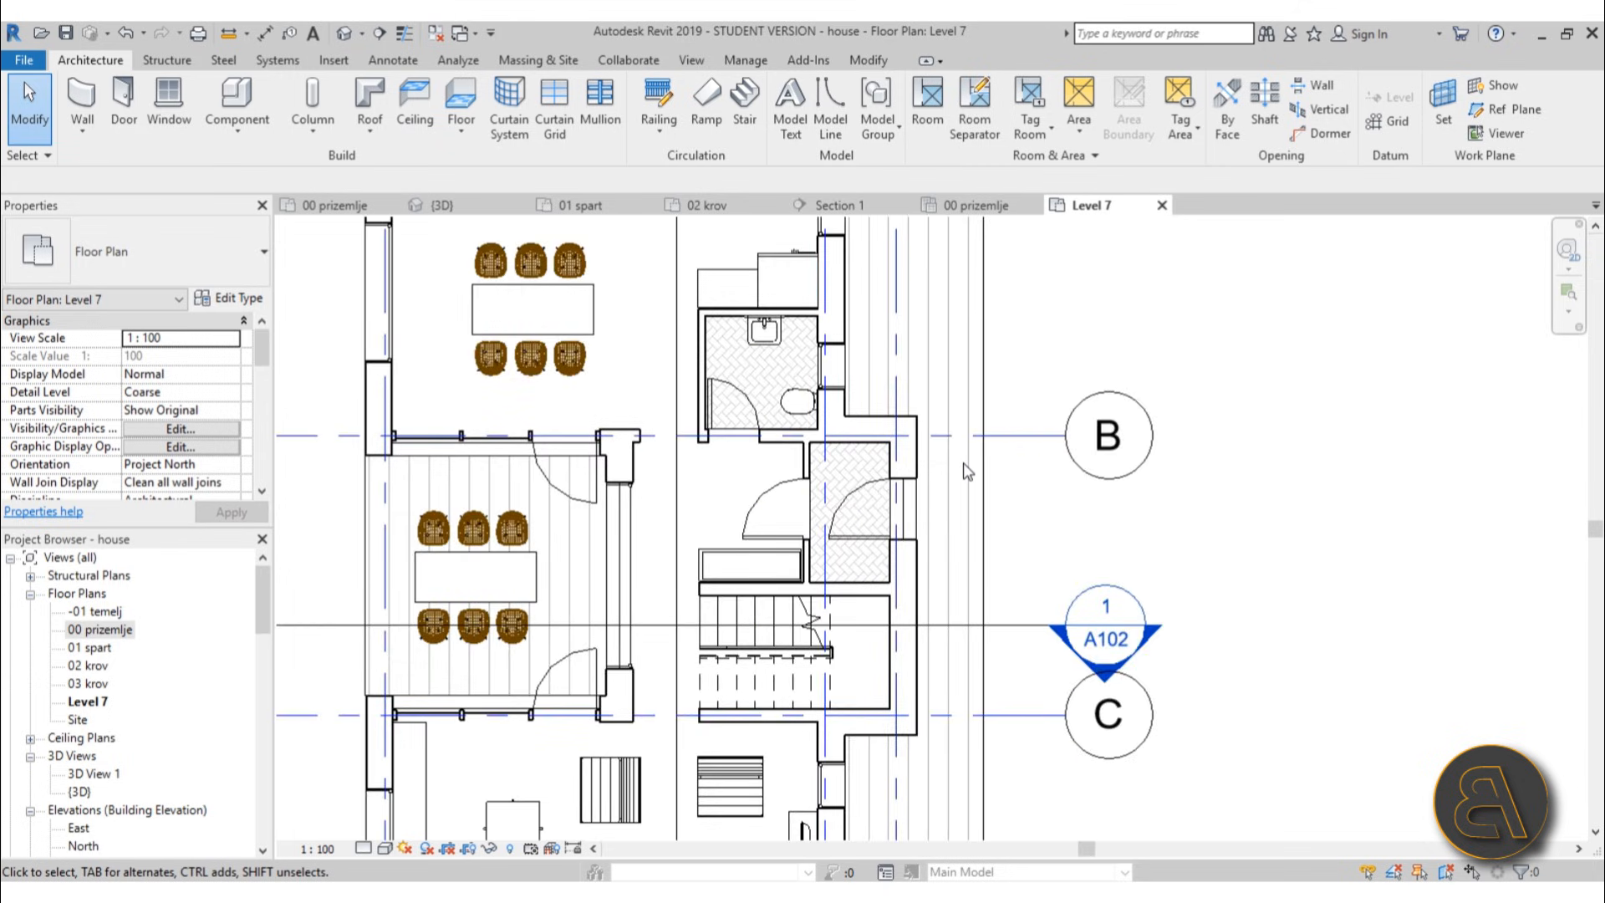
pyautogui.scroll(-2, 961, 585)
pyautogui.moveTo(961, 590); pyautogui.dragTo(915, 524, button='middle')
pyautogui.scroll(-1, 872, 561)
pyautogui.moveTo(1048, 527); pyautogui.dragTo(1036, 555, button='middle')
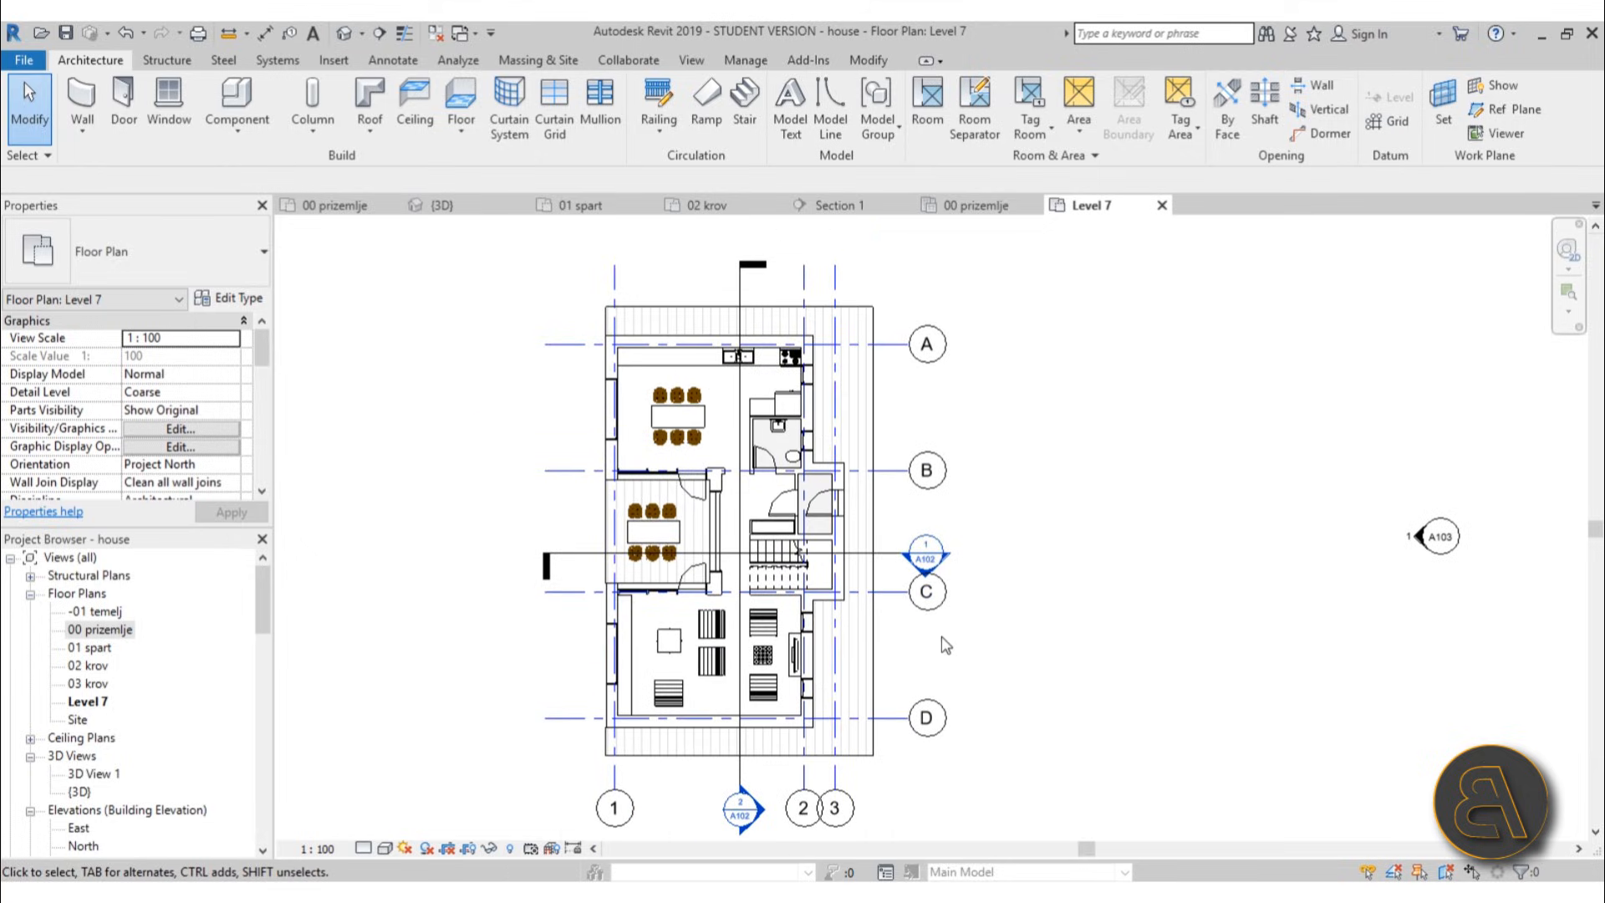
pyautogui.moveTo(1028, 648)
pyautogui.mouseDown(button='middle')
pyautogui.moveTo(1007, 622)
pyautogui.moveTo(1034, 613)
pyautogui.mouseUp(button='middle')
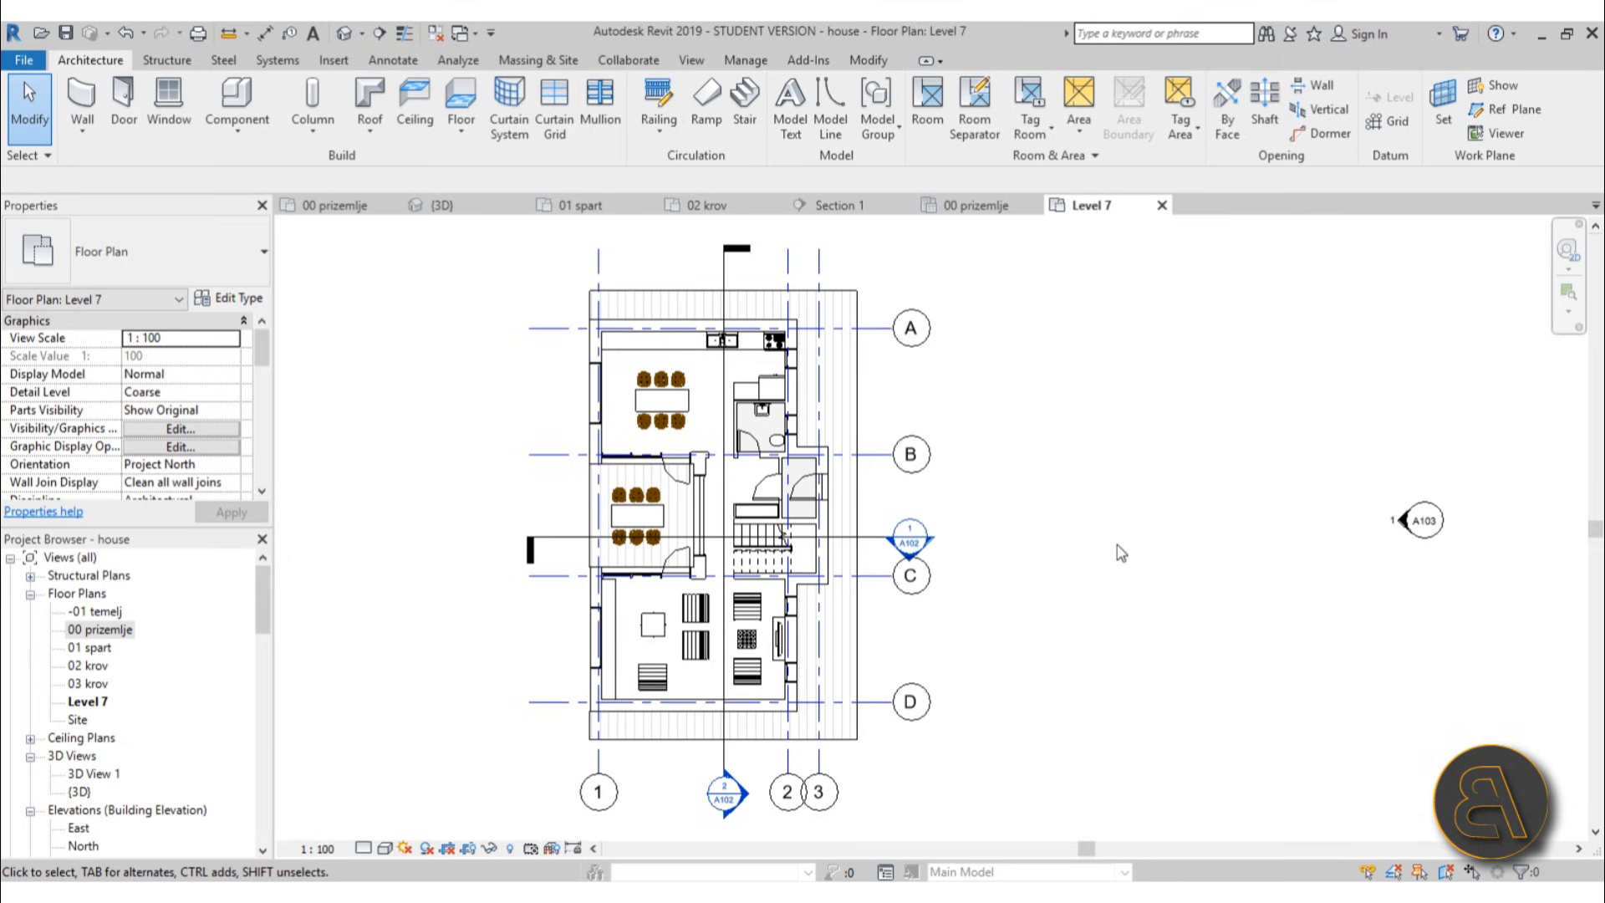
# - Inspect grid line A and its bubble in the new level's floor plan
pyautogui.click(873, 329)
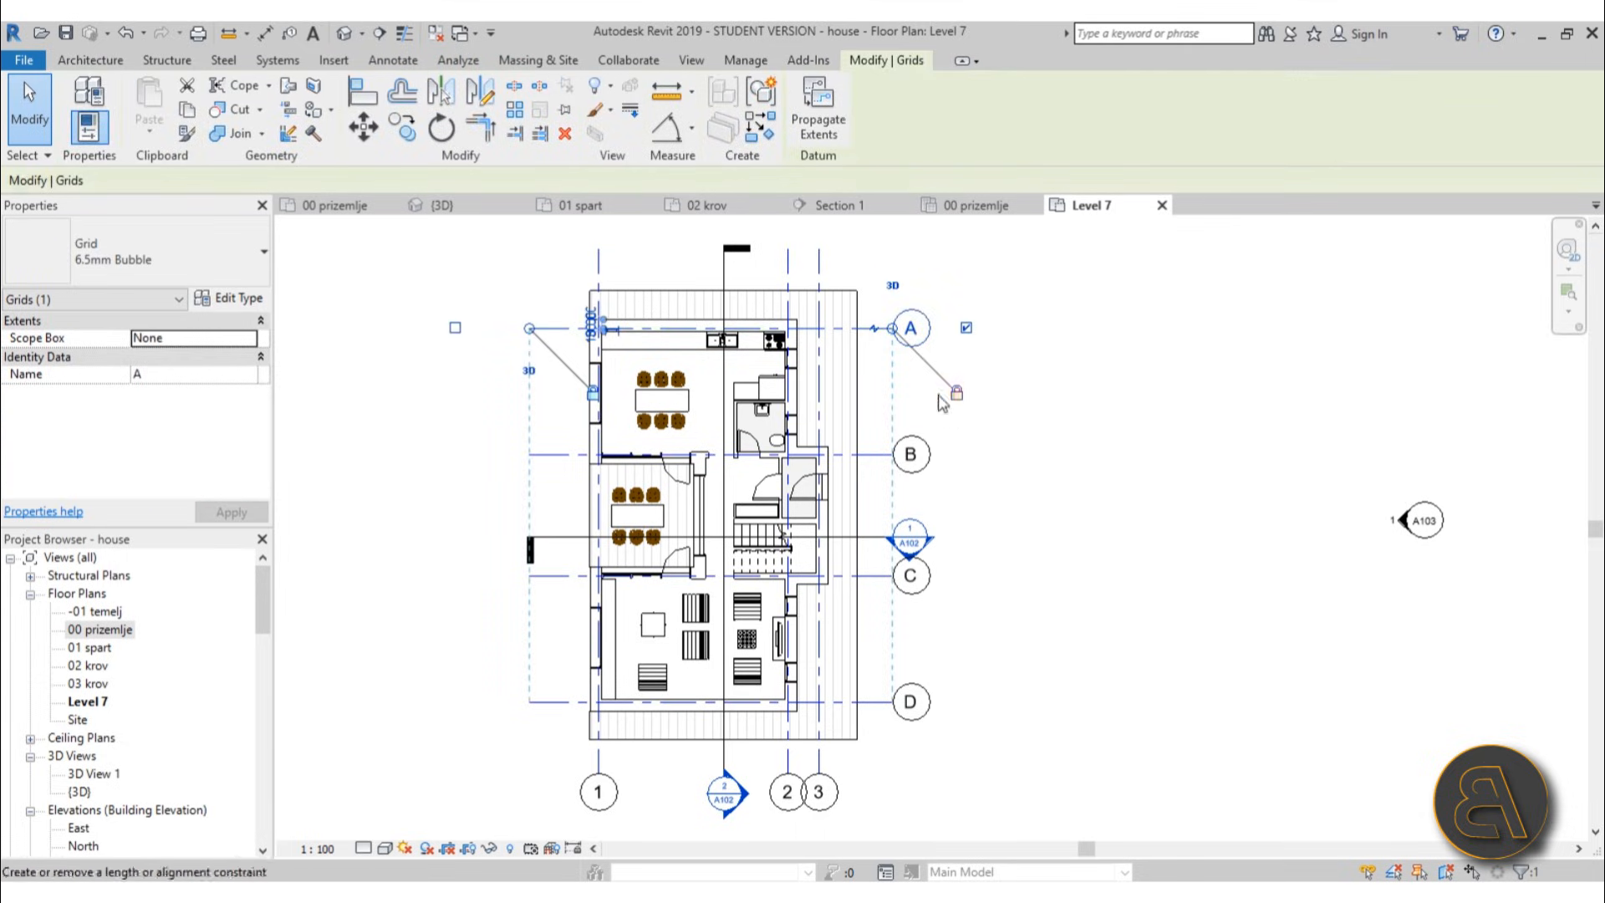
pyautogui.scroll(4, 894, 335)
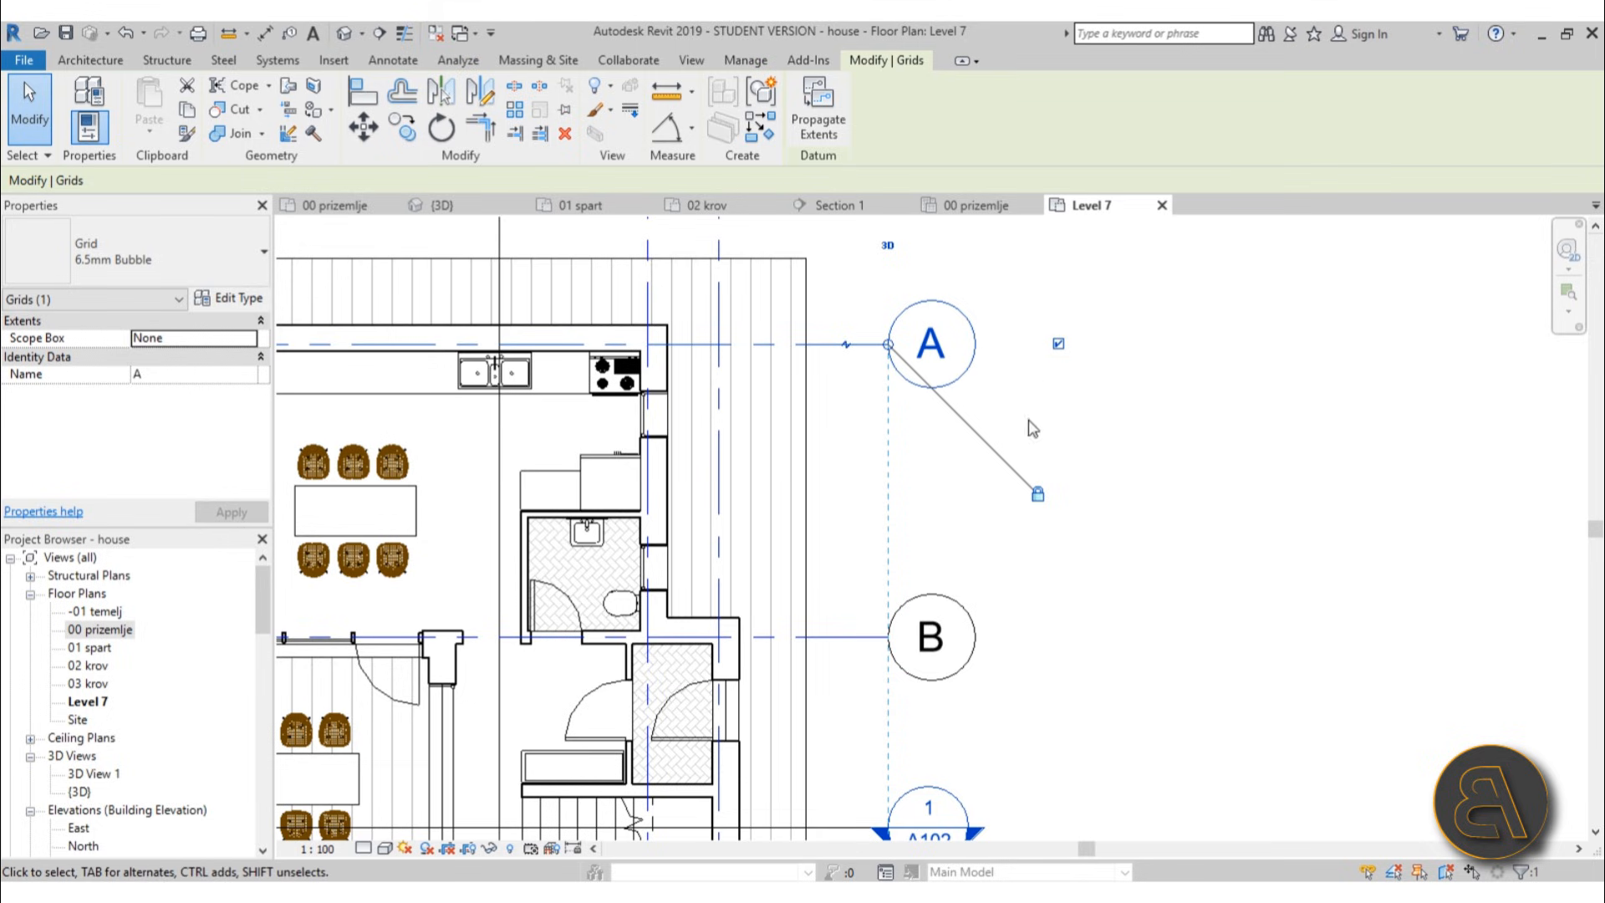
pyautogui.press('Escape')
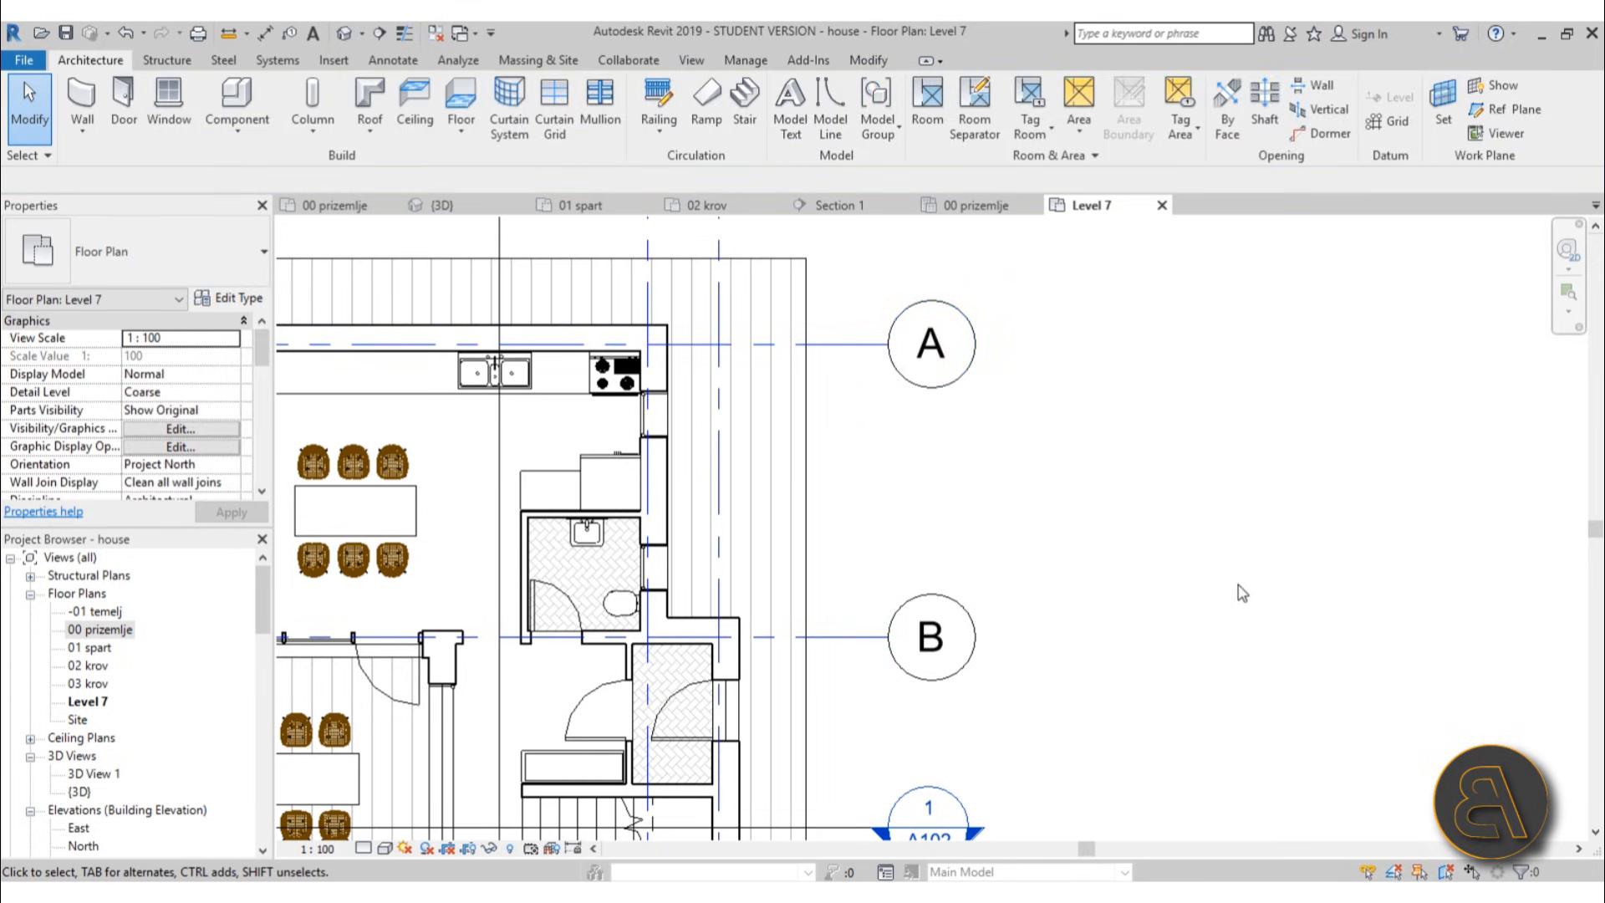
# - Apply the orange madness view template's properties to the Level 7 floor plan
pyautogui.scroll(-3, 1181, 478)
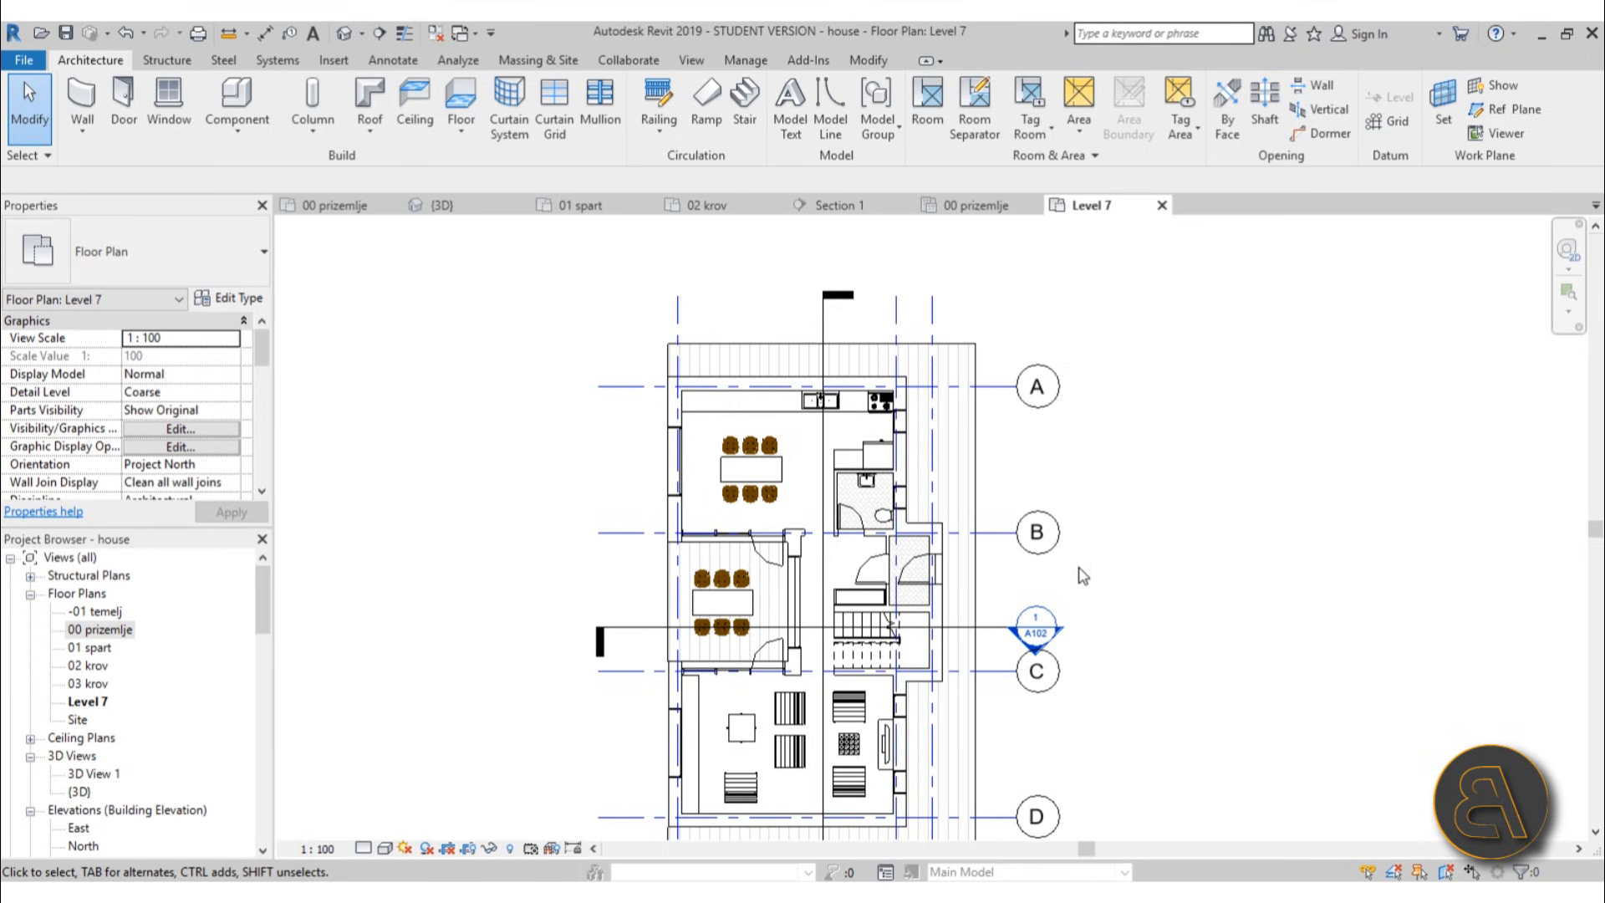
pyautogui.moveTo(1191, 635); pyautogui.dragTo(1169, 596, button='middle')
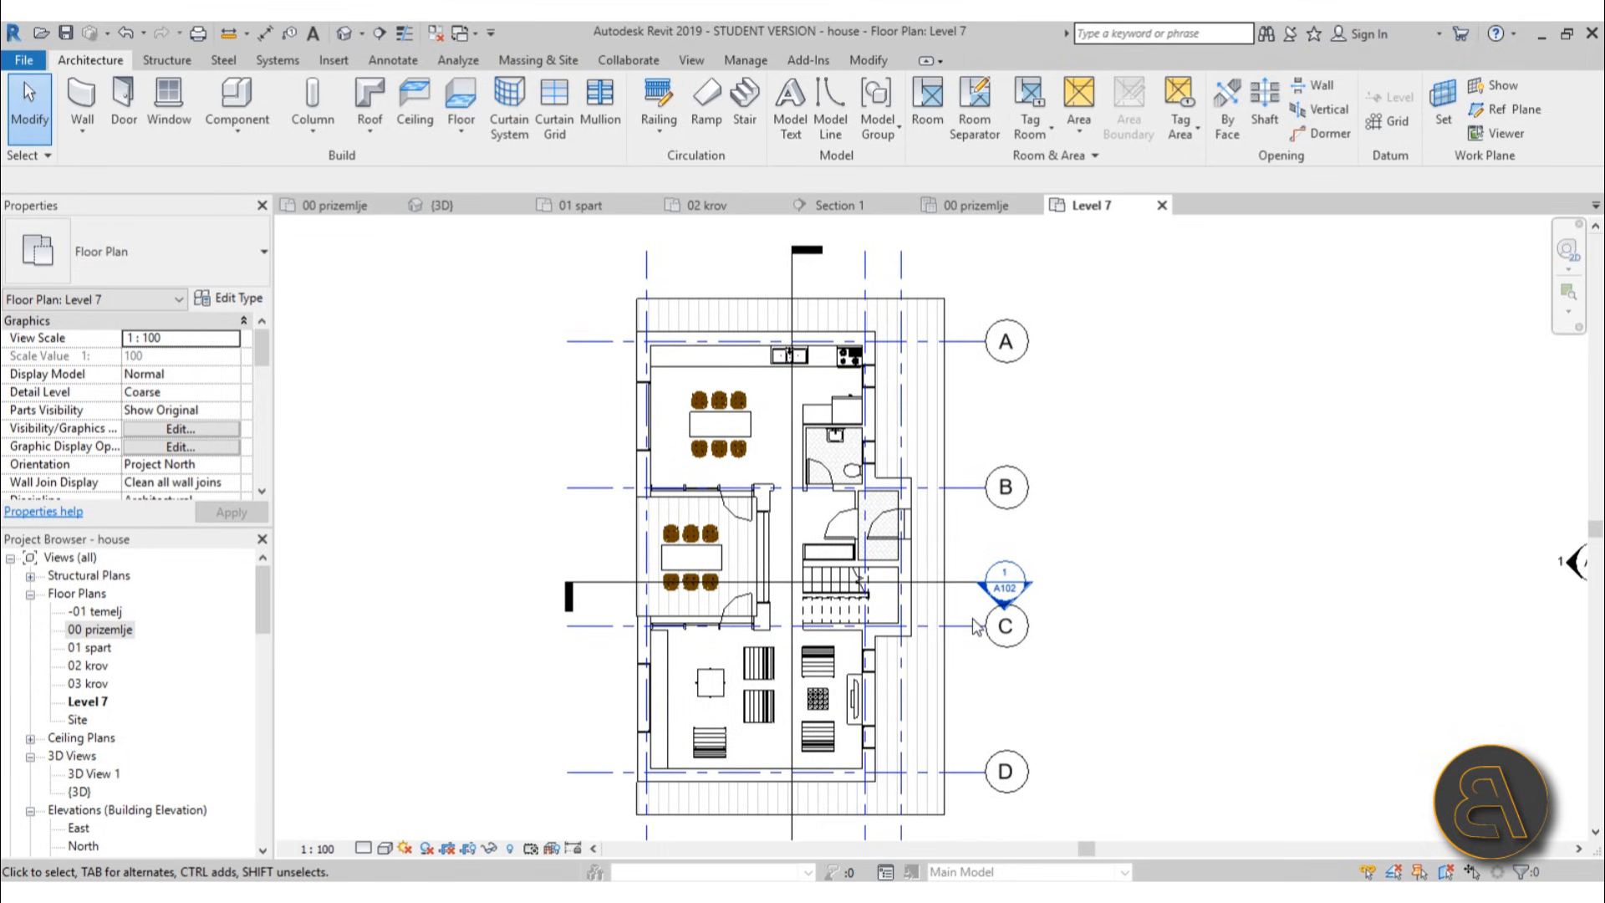
pyautogui.rightClick(101, 704)
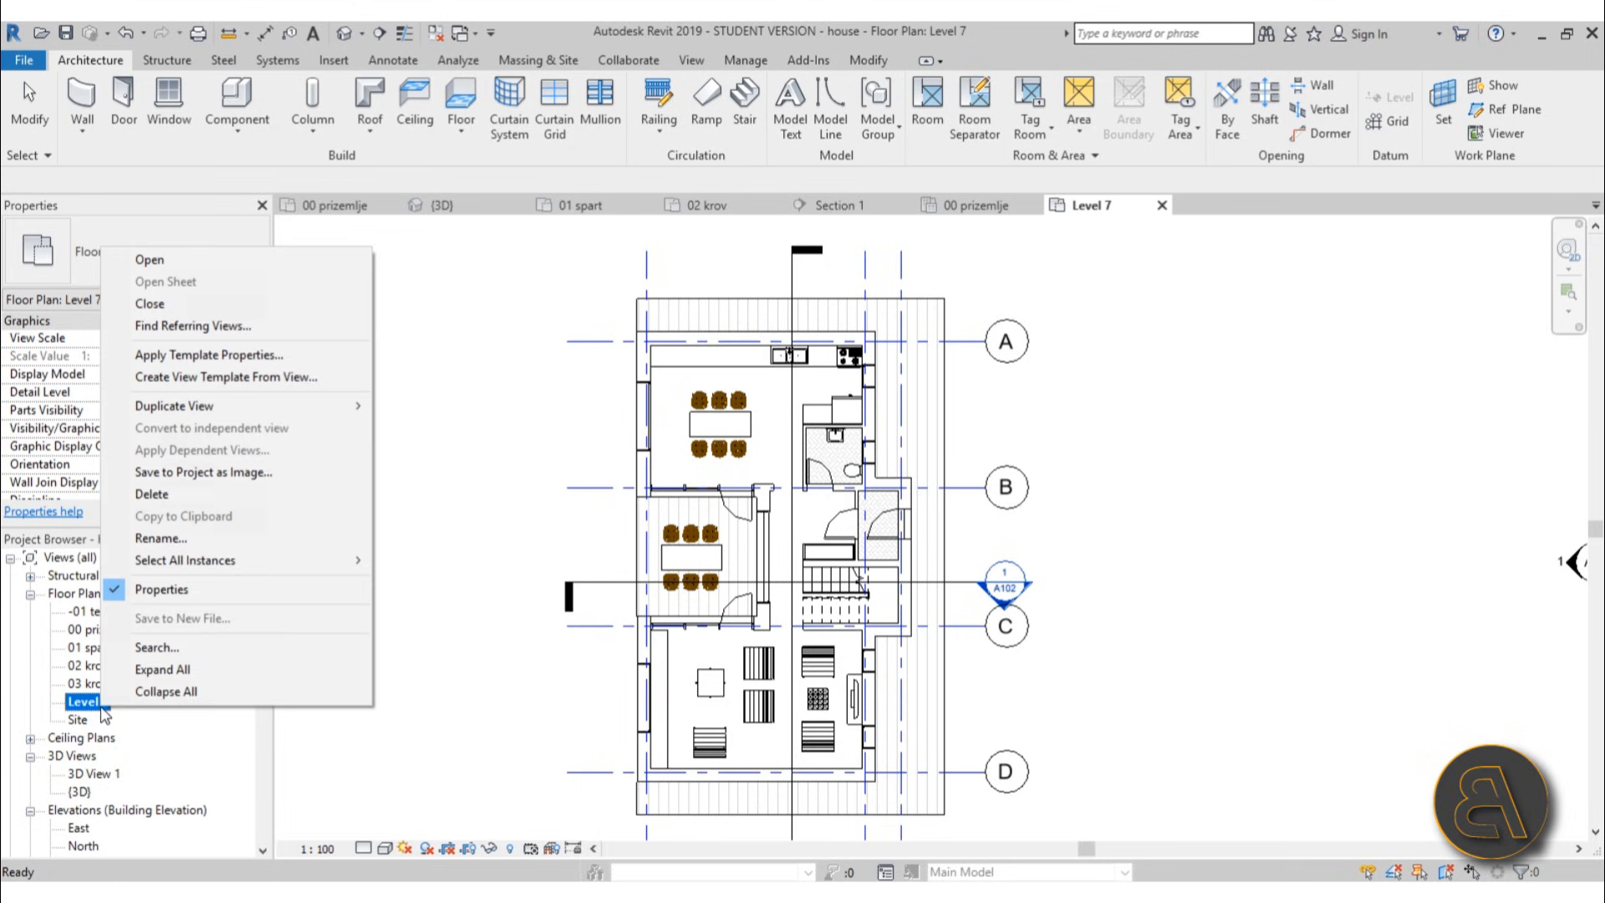
pyautogui.click(169, 358)
pyautogui.click(482, 477)
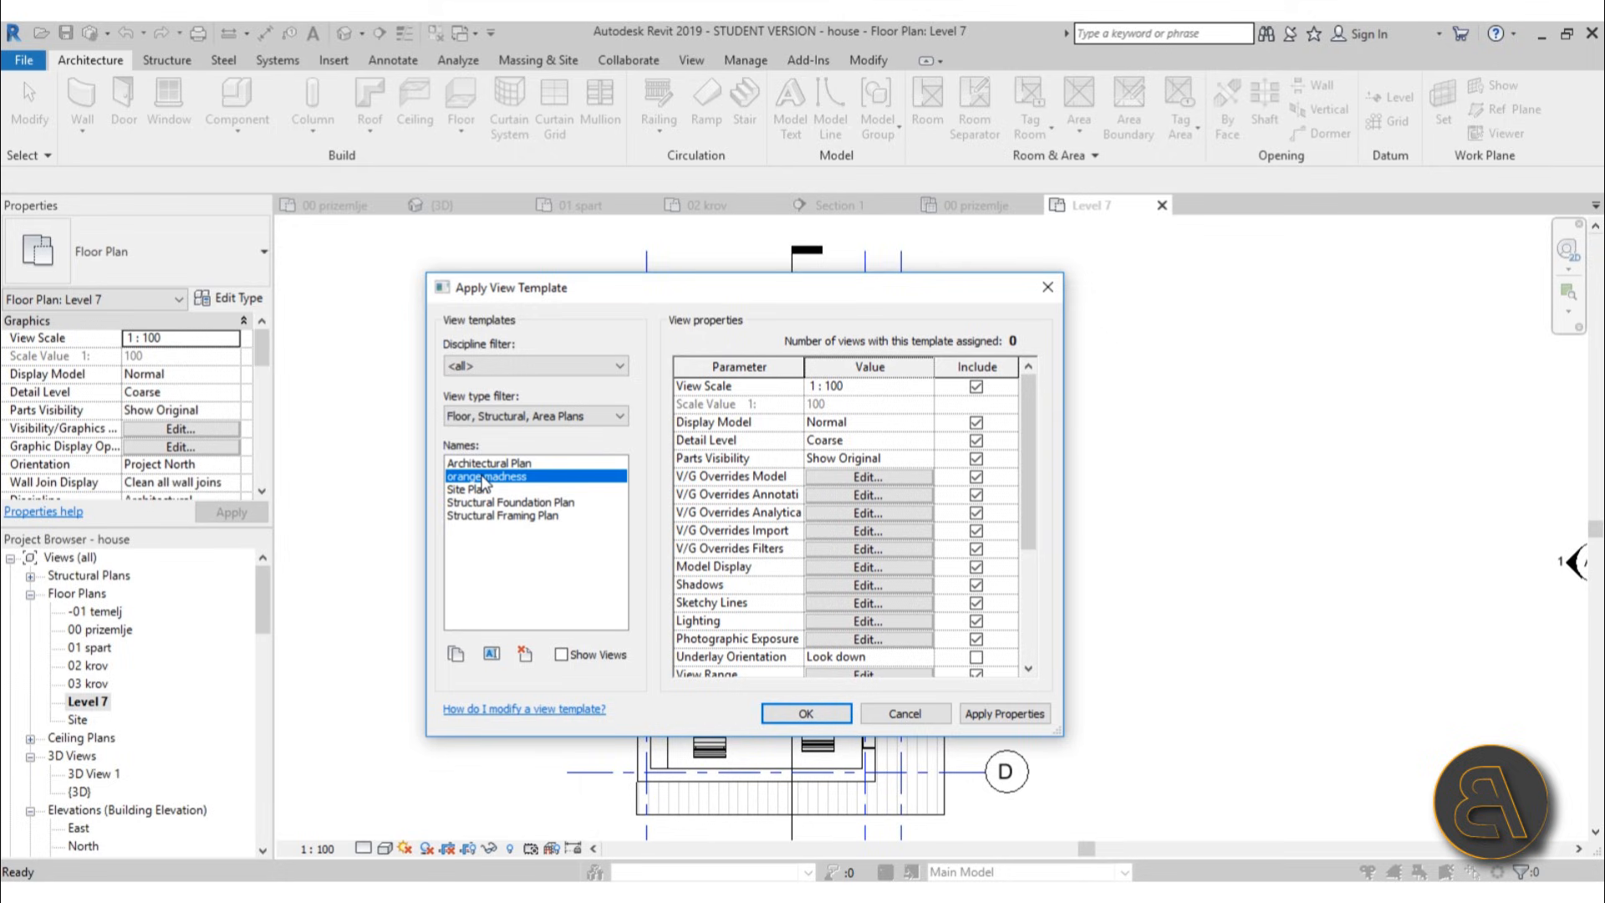
pyautogui.click(993, 714)
pyautogui.click(825, 717)
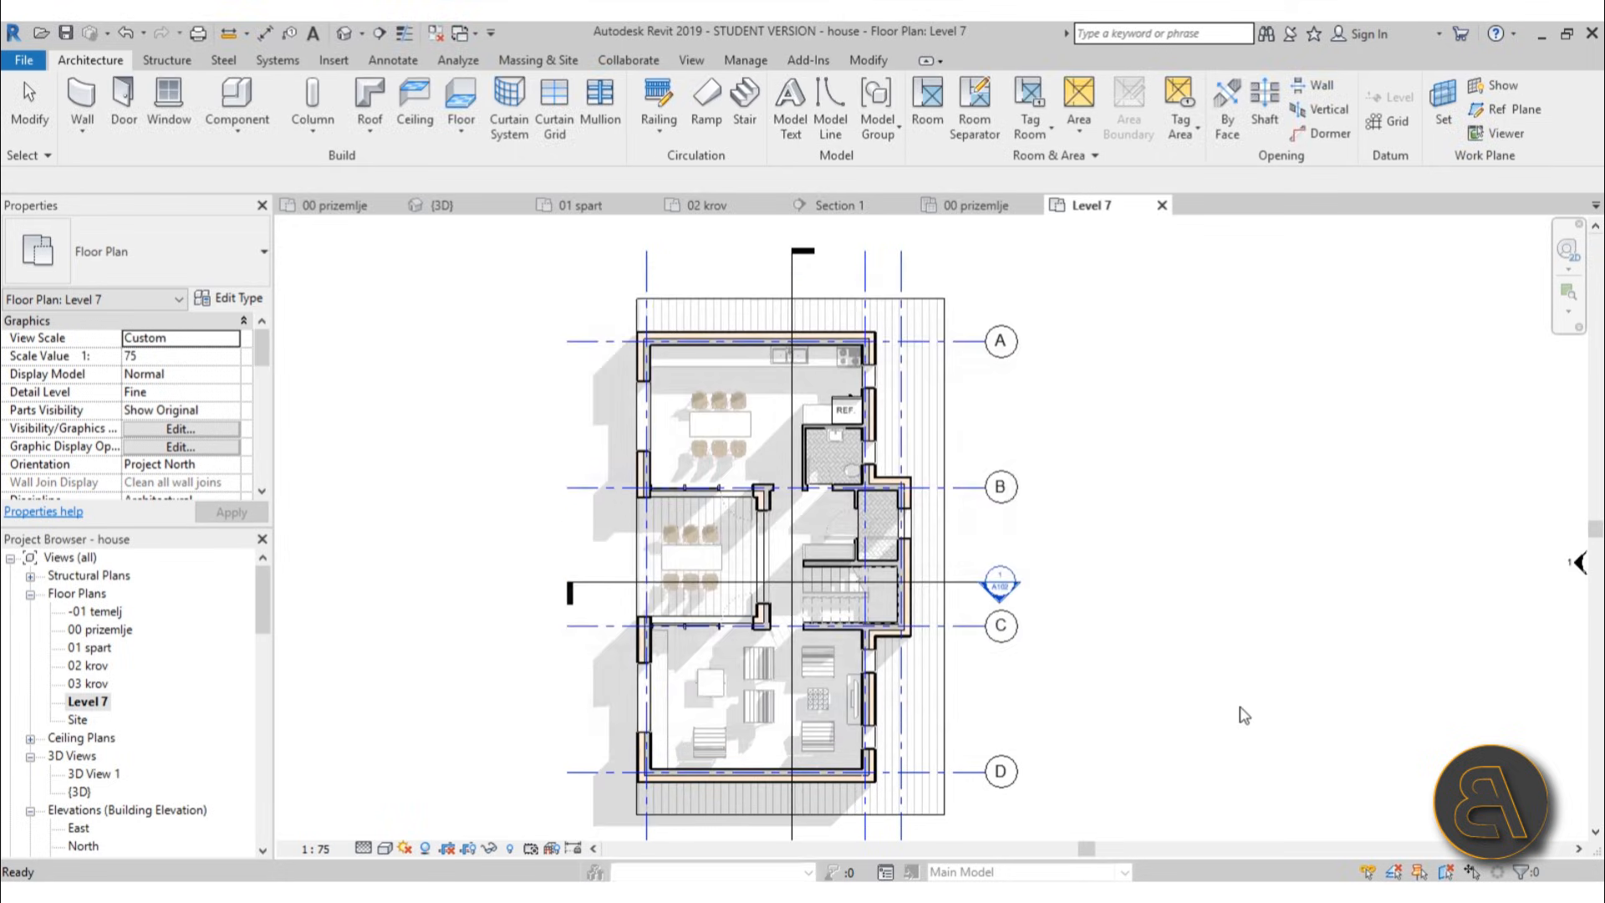
# - Add an aligned dimension string across grids 1, 2 and 3, just above the kitchen's outer wall in Level 7
pyautogui.scroll(8, 790, 355)
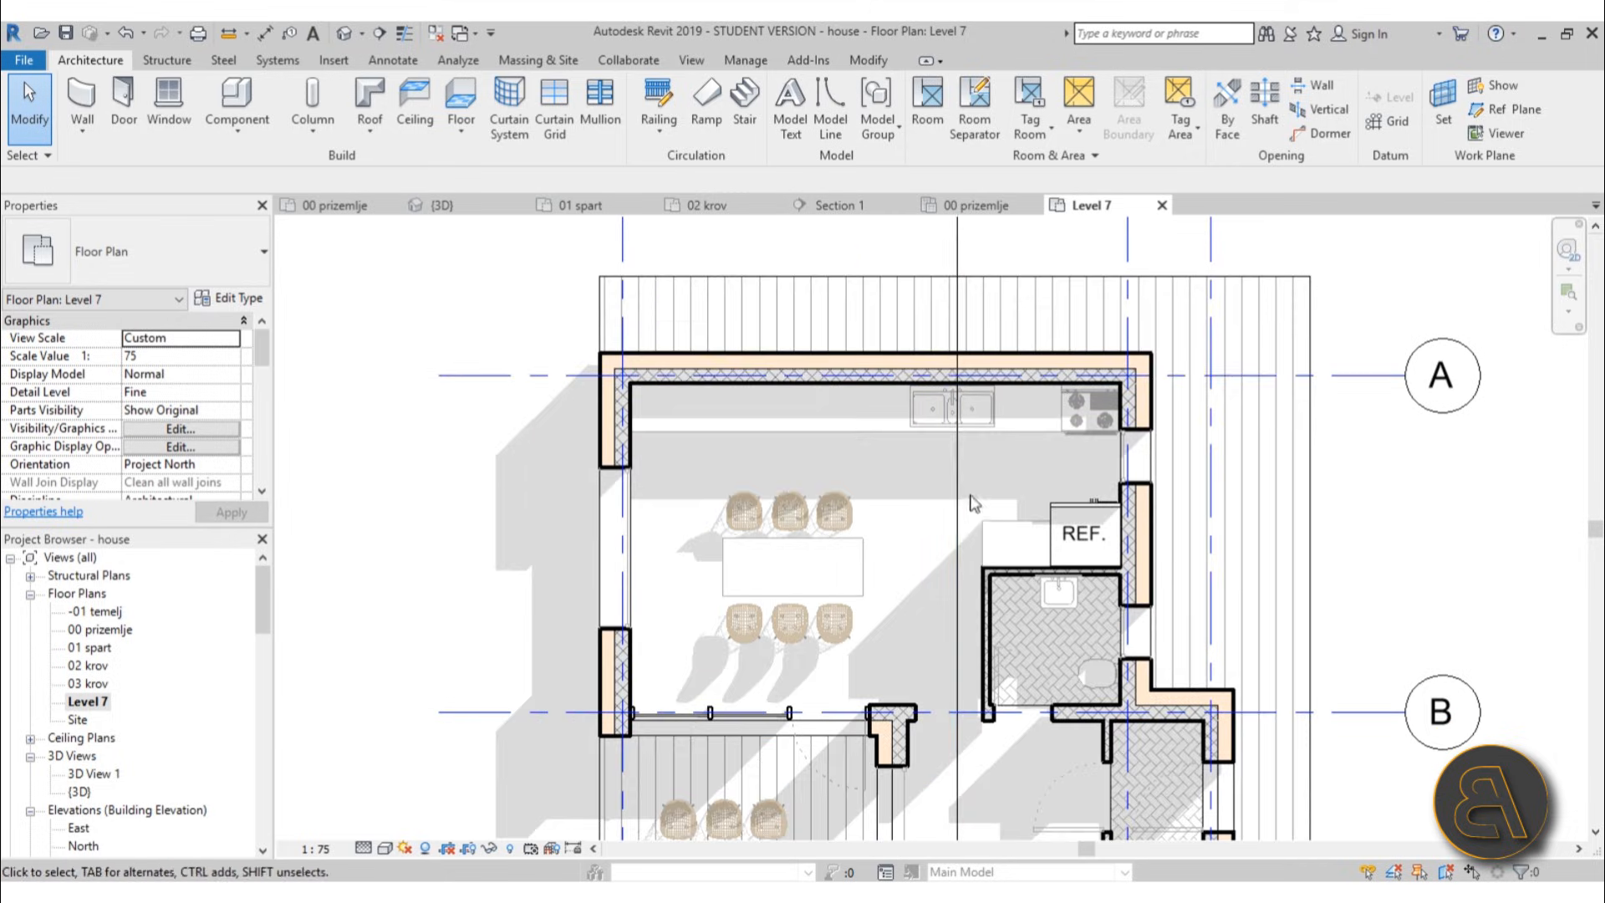
pyautogui.scroll(-7, 873, 393)
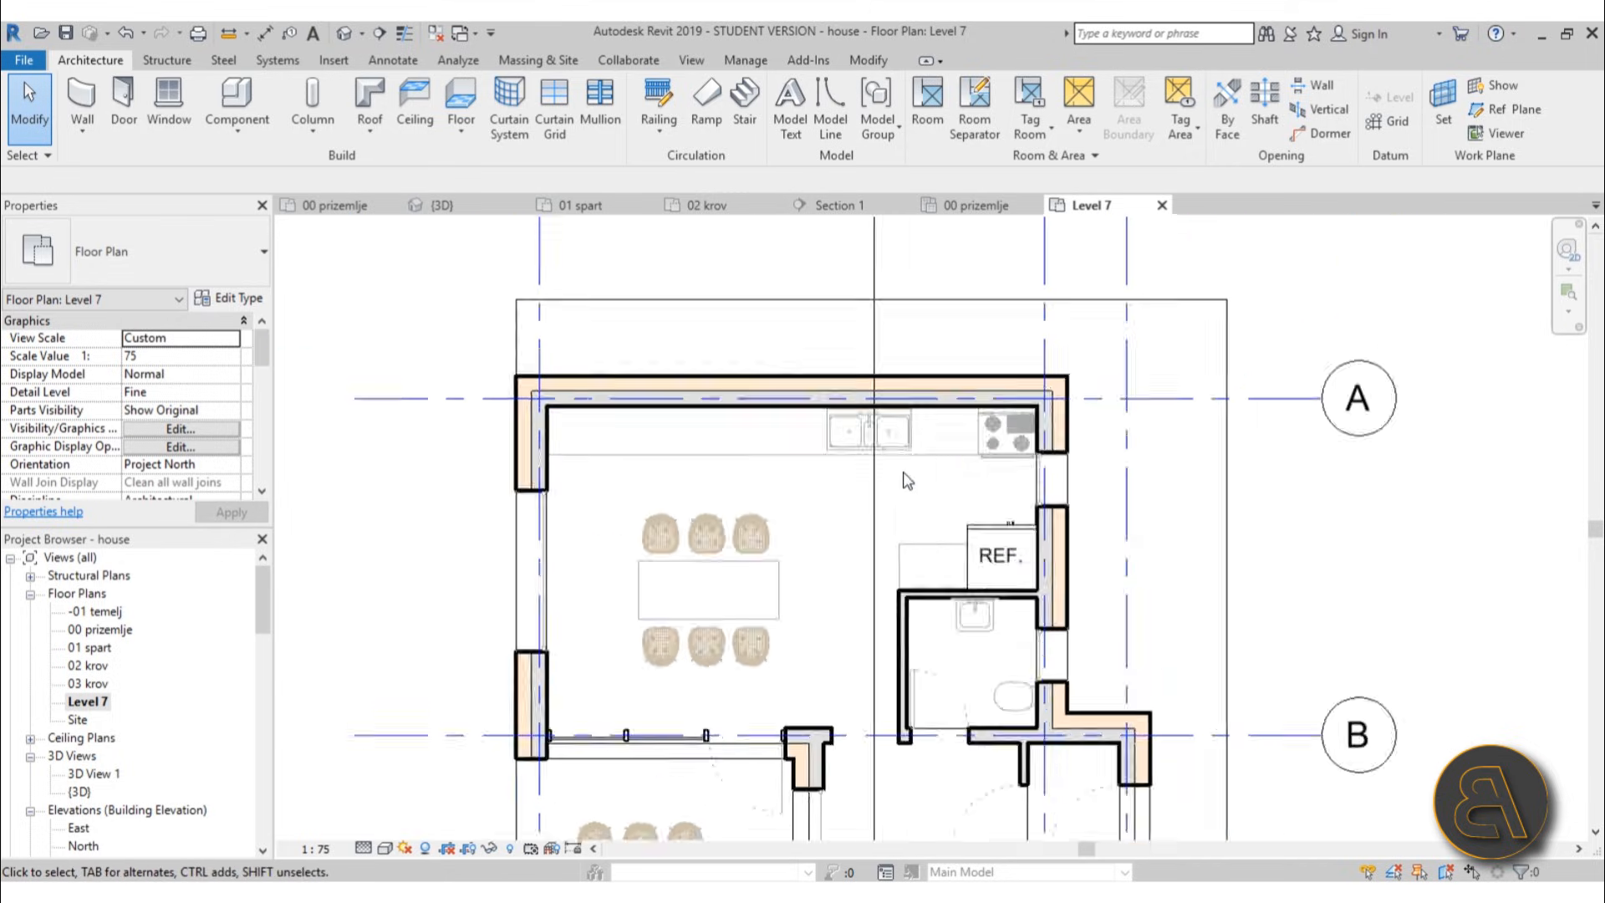
pyautogui.moveTo(864, 620); pyautogui.dragTo(649, 464, button='middle')
pyautogui.scroll(-1, 760, 570)
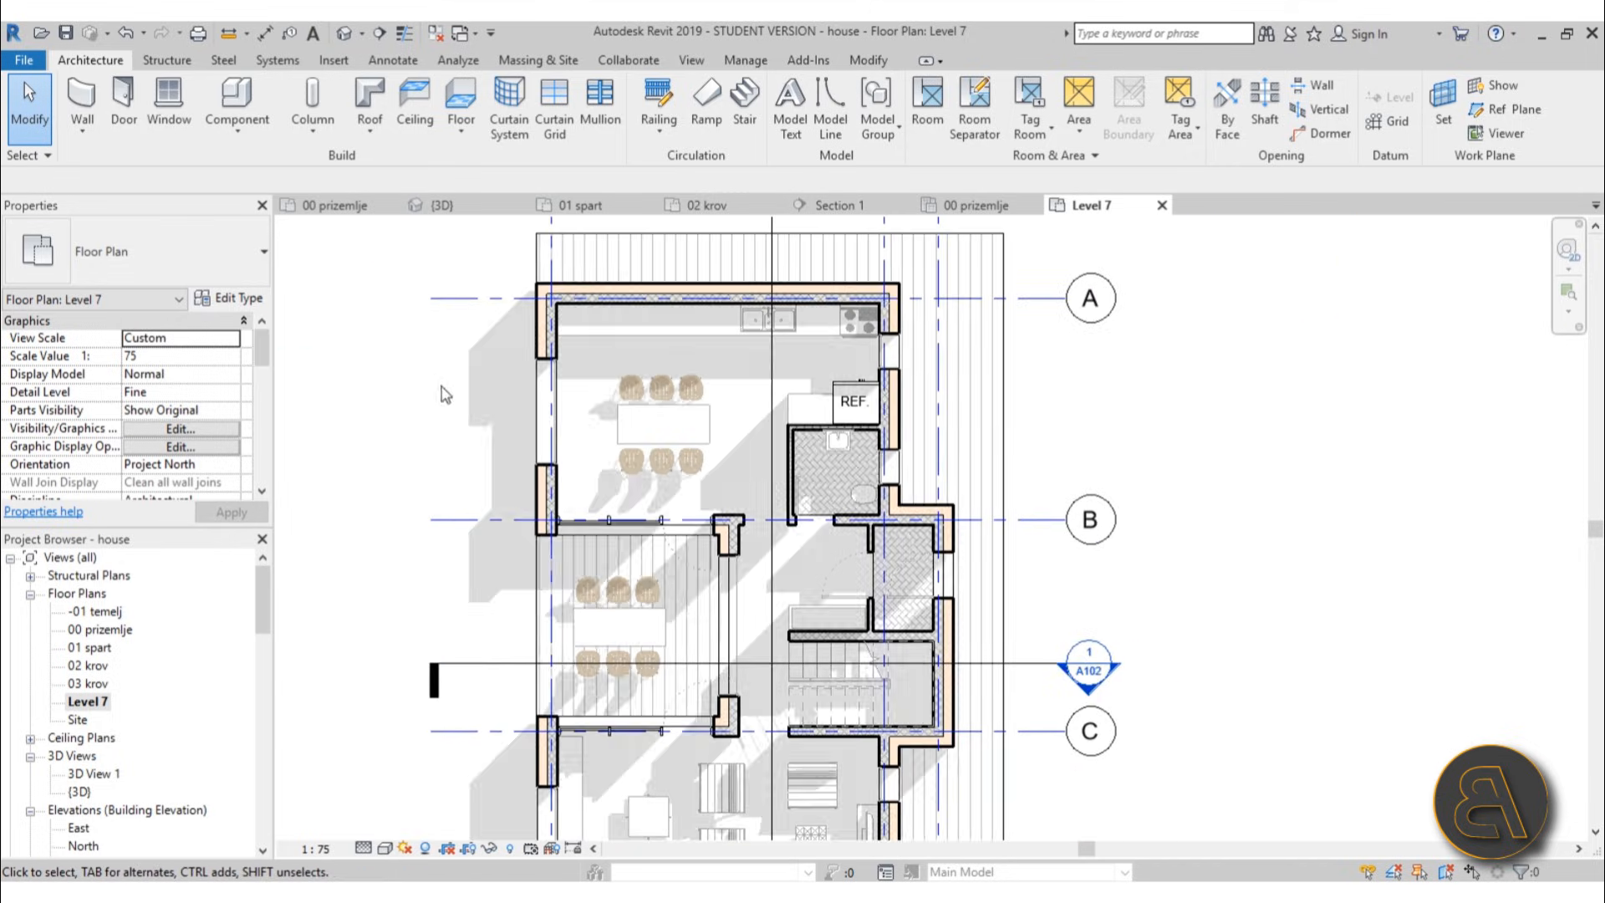
pyautogui.moveTo(444, 389); pyautogui.dragTo(413, 458, button='middle')
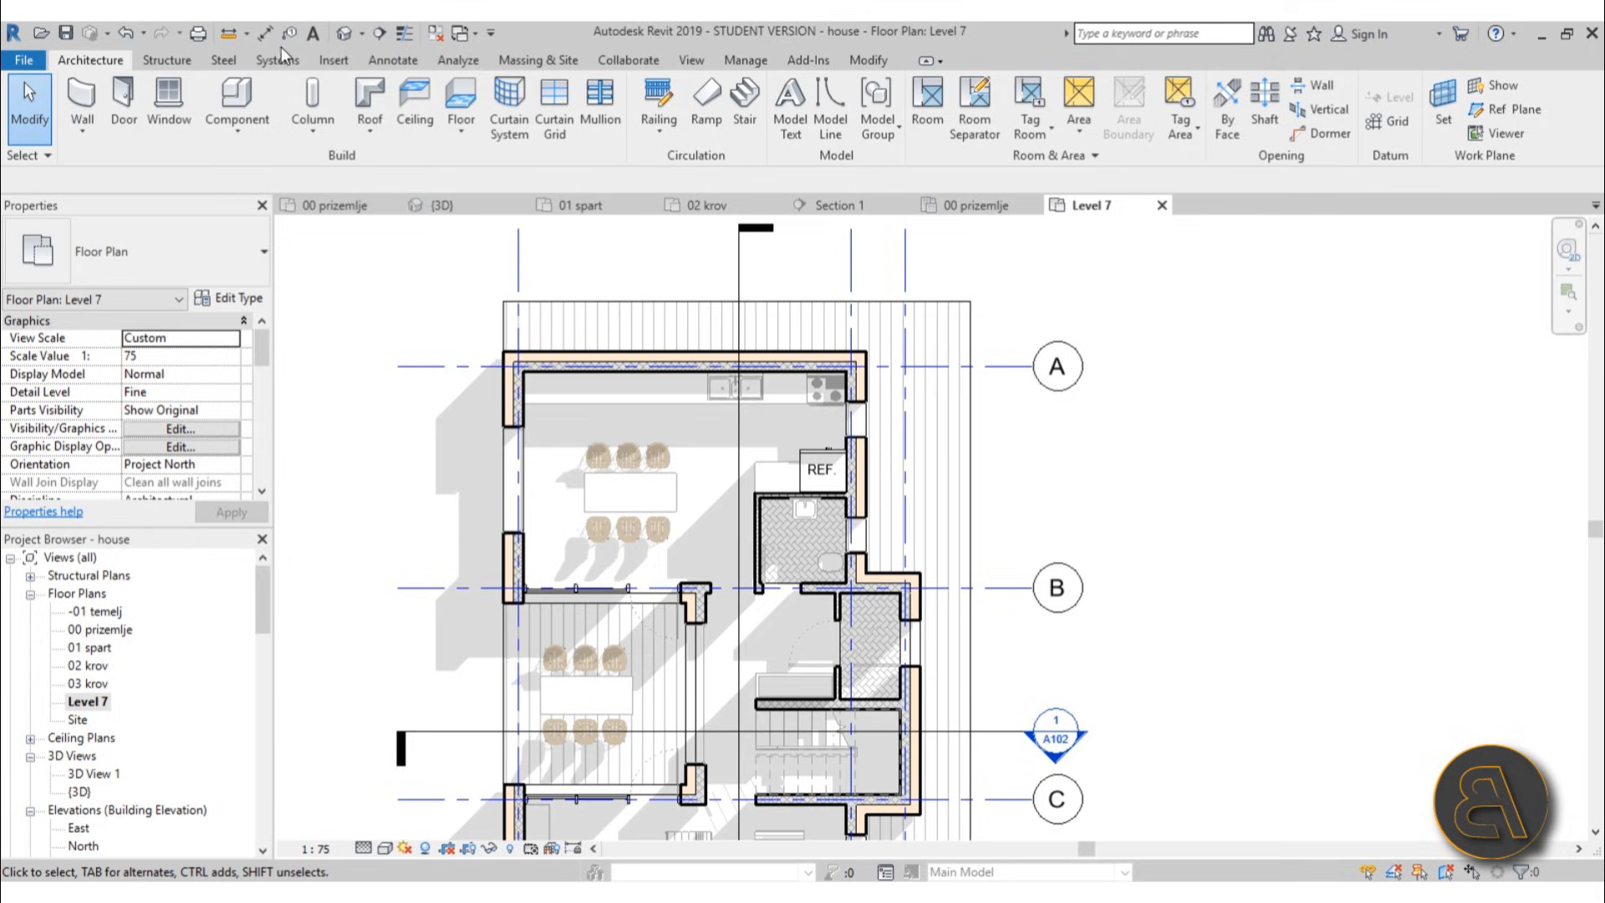
pyautogui.click(386, 63)
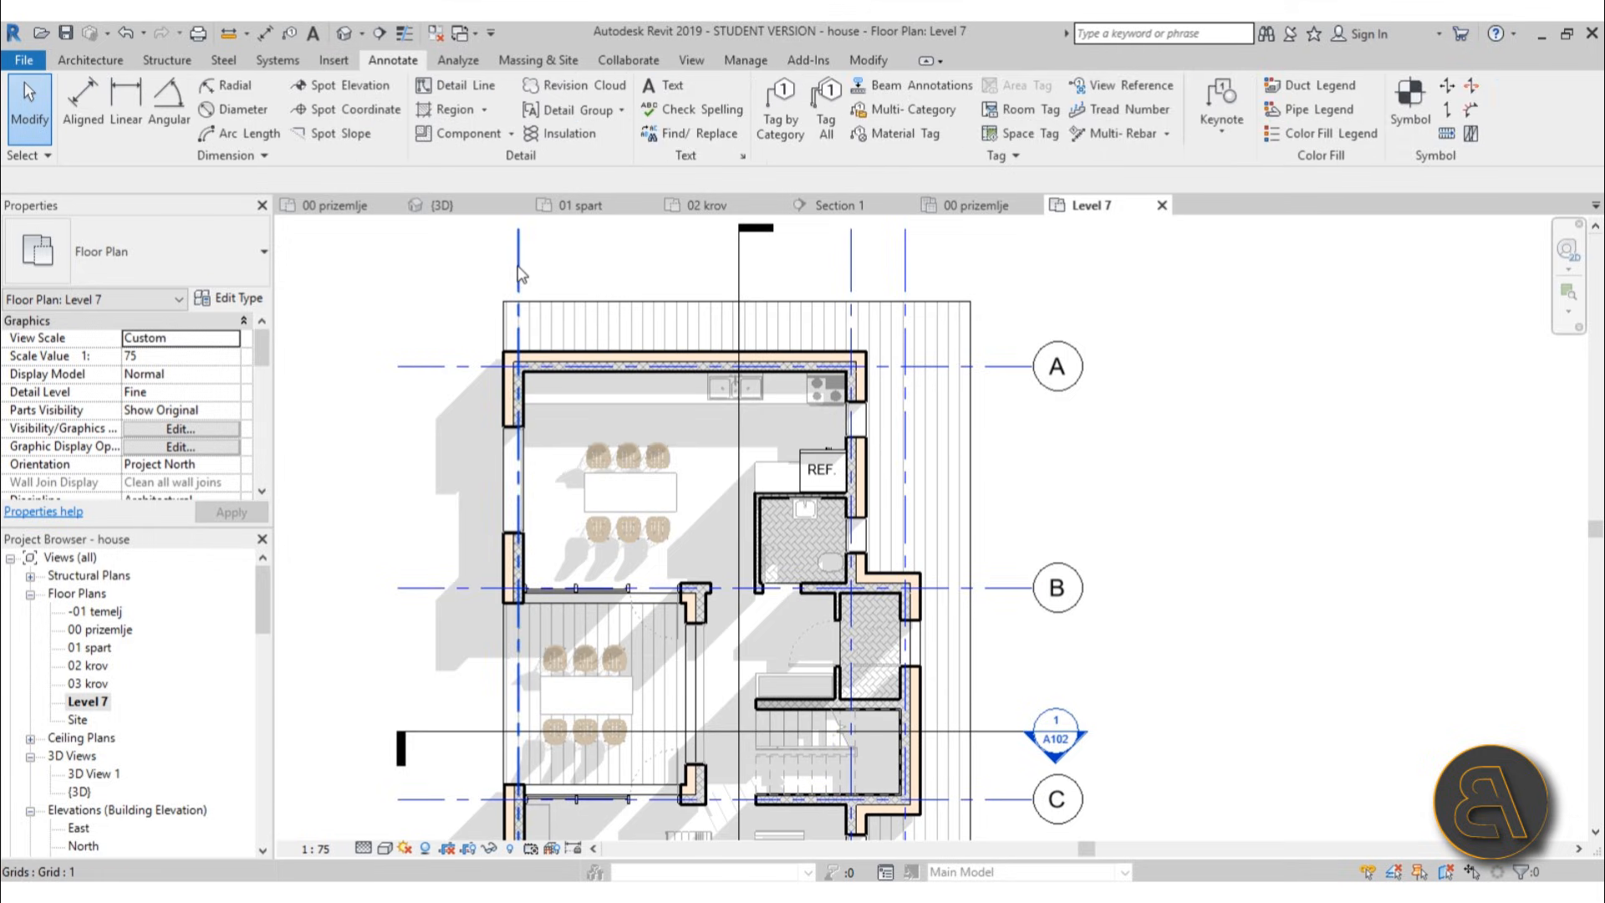
pyautogui.click(83, 101)
pyautogui.click(518, 286)
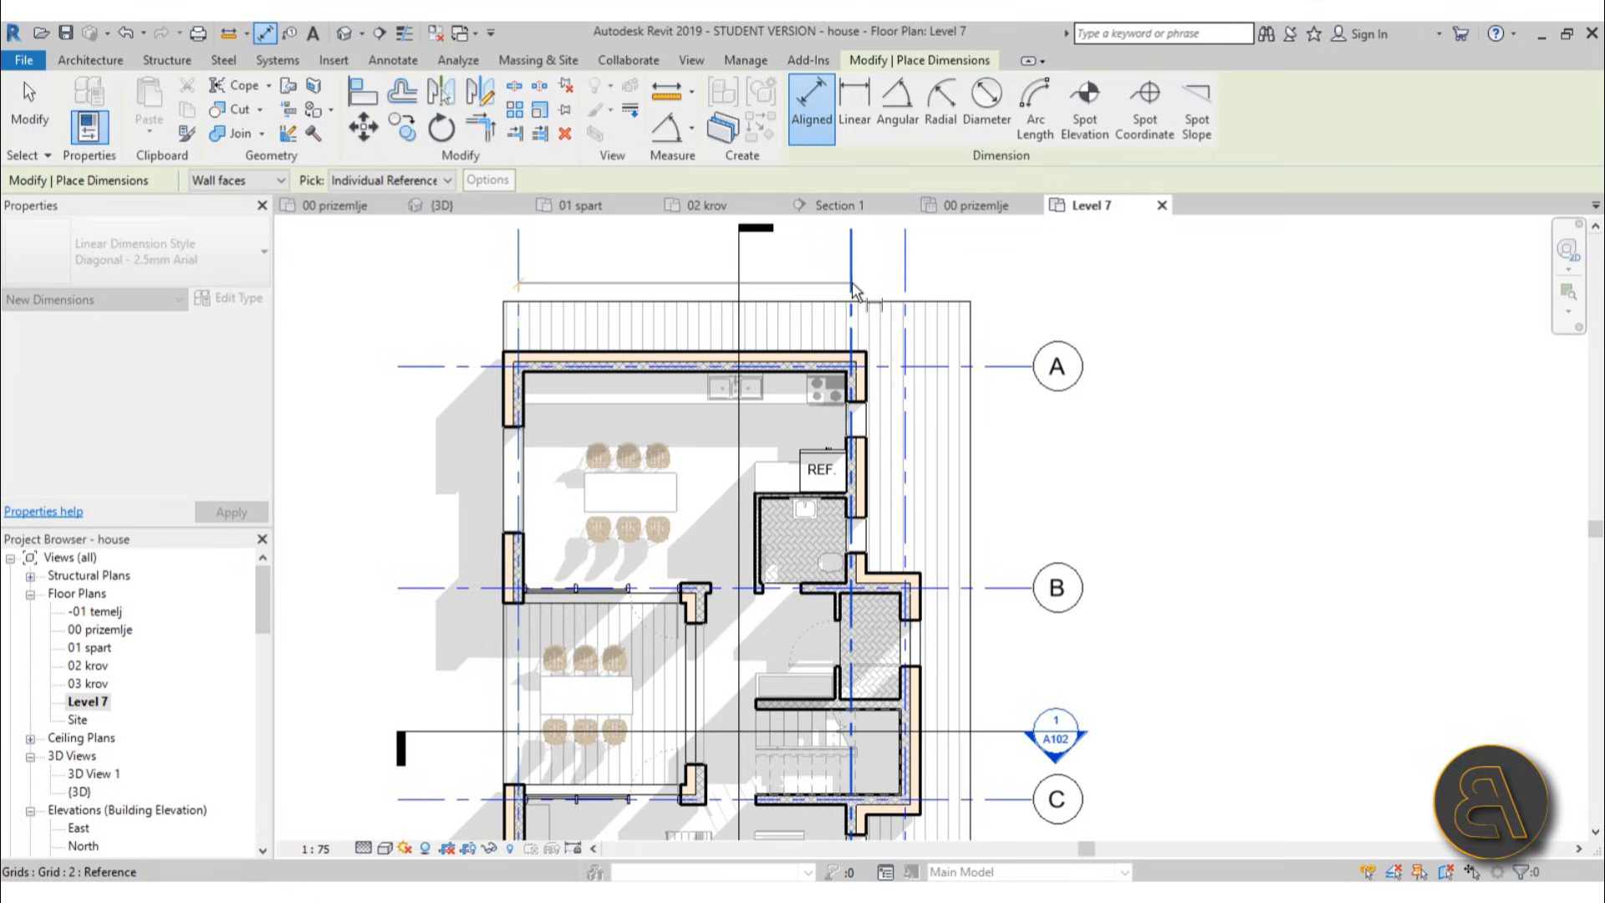
pyautogui.click(851, 288)
pyautogui.click(904, 288)
pyautogui.click(1121, 315)
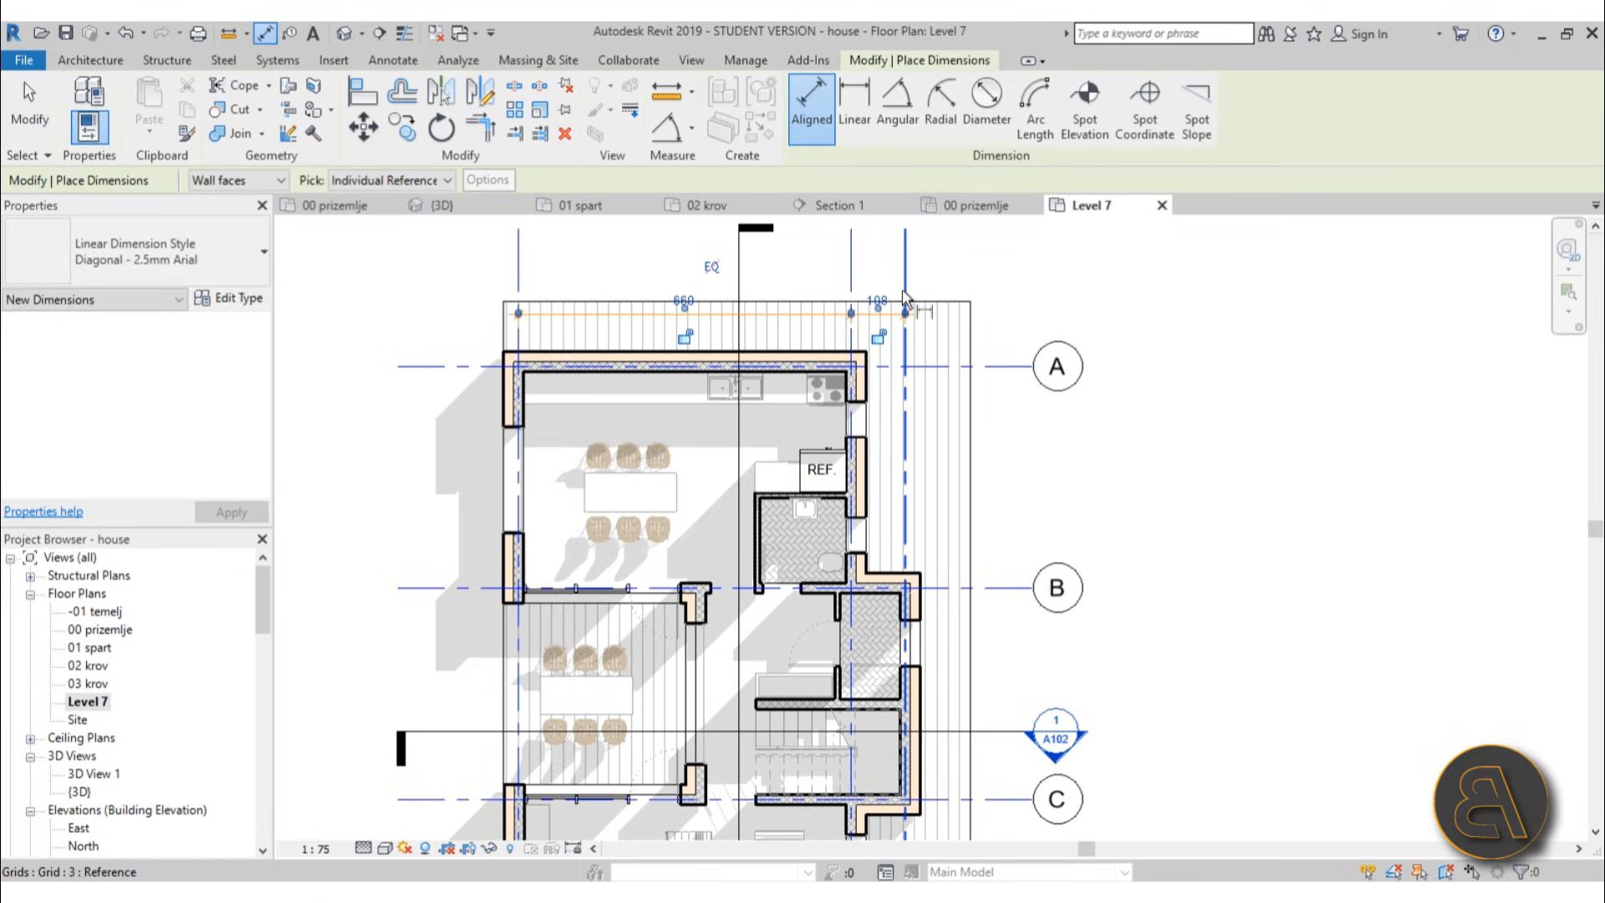
# - Add a second aligned dimension string across grids 3, 2 and 1, above the first one, and exit the dimension command
pyautogui.click(906, 289)
pyautogui.click(849, 268)
pyautogui.click(515, 282)
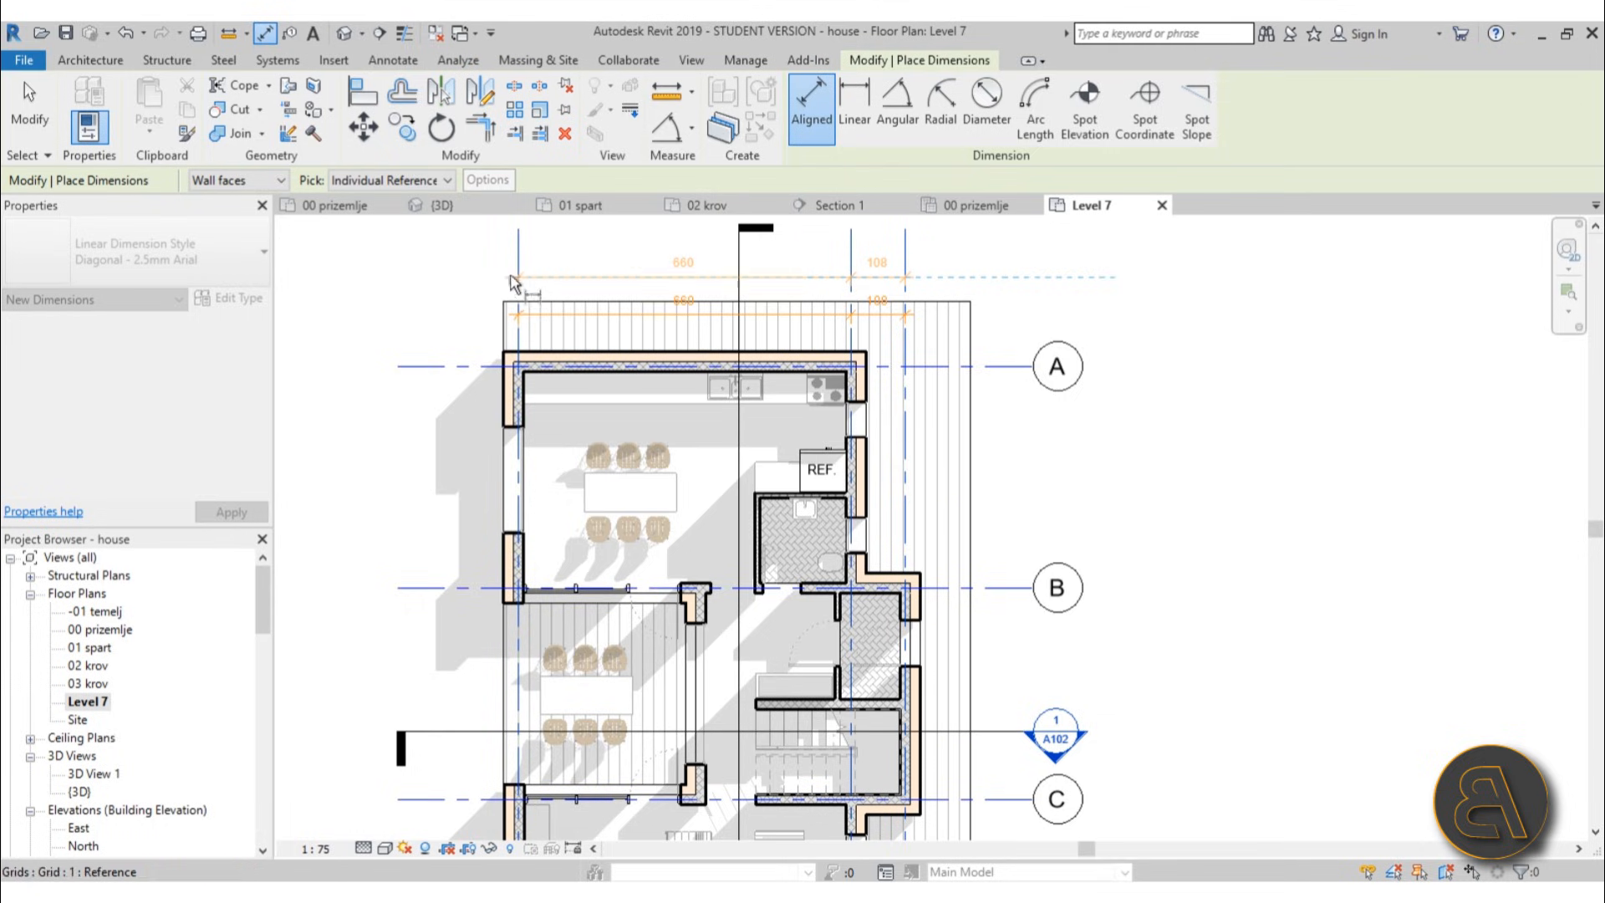
pyautogui.click(460, 254)
pyautogui.click(46, 133)
pyautogui.scroll(-3, 696, 273)
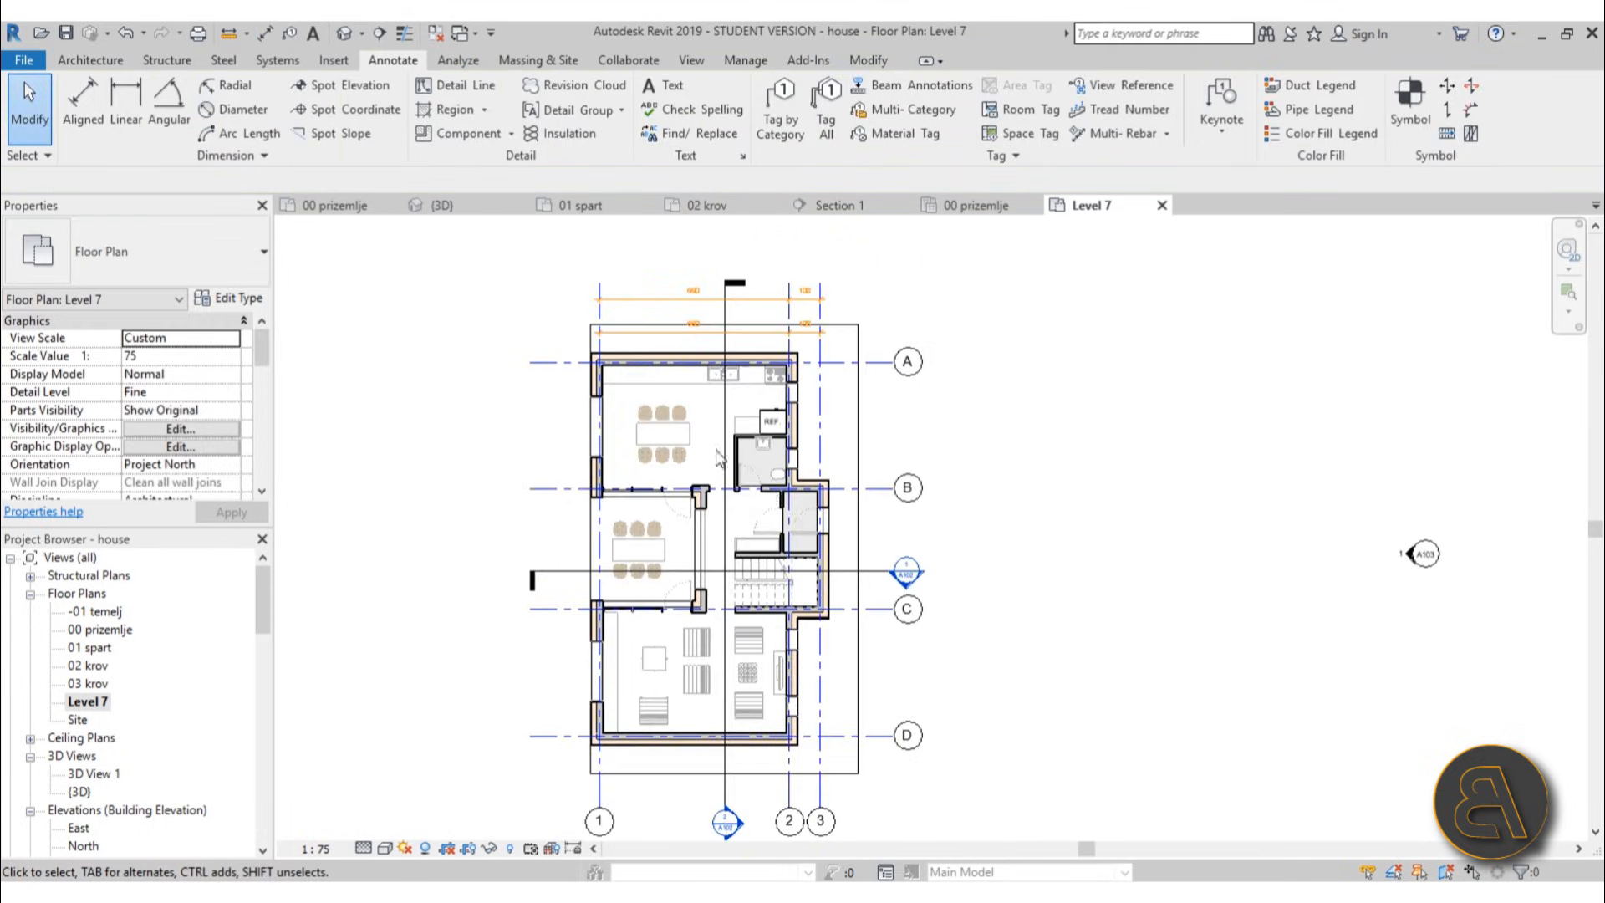
pyautogui.moveTo(720, 455); pyautogui.dragTo(720, 480, button='middle')
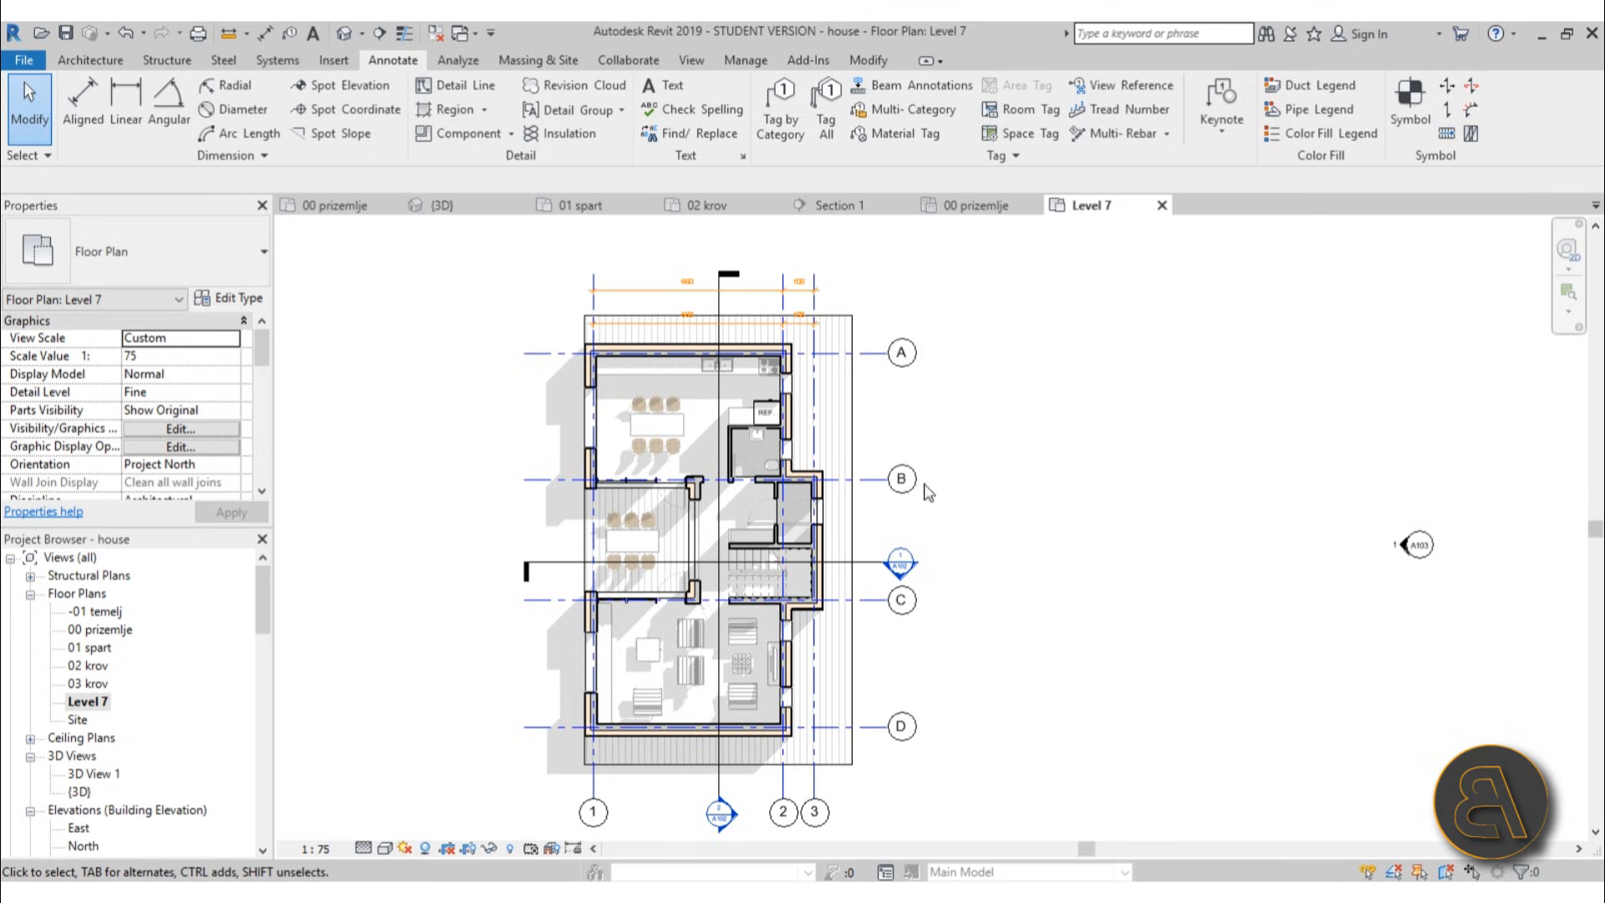
# - Open the 00 prizemlje floor plan and examine its wall insulation batting lines, dimensions and furniture graphics
pyautogui.doubleClick(102, 632)
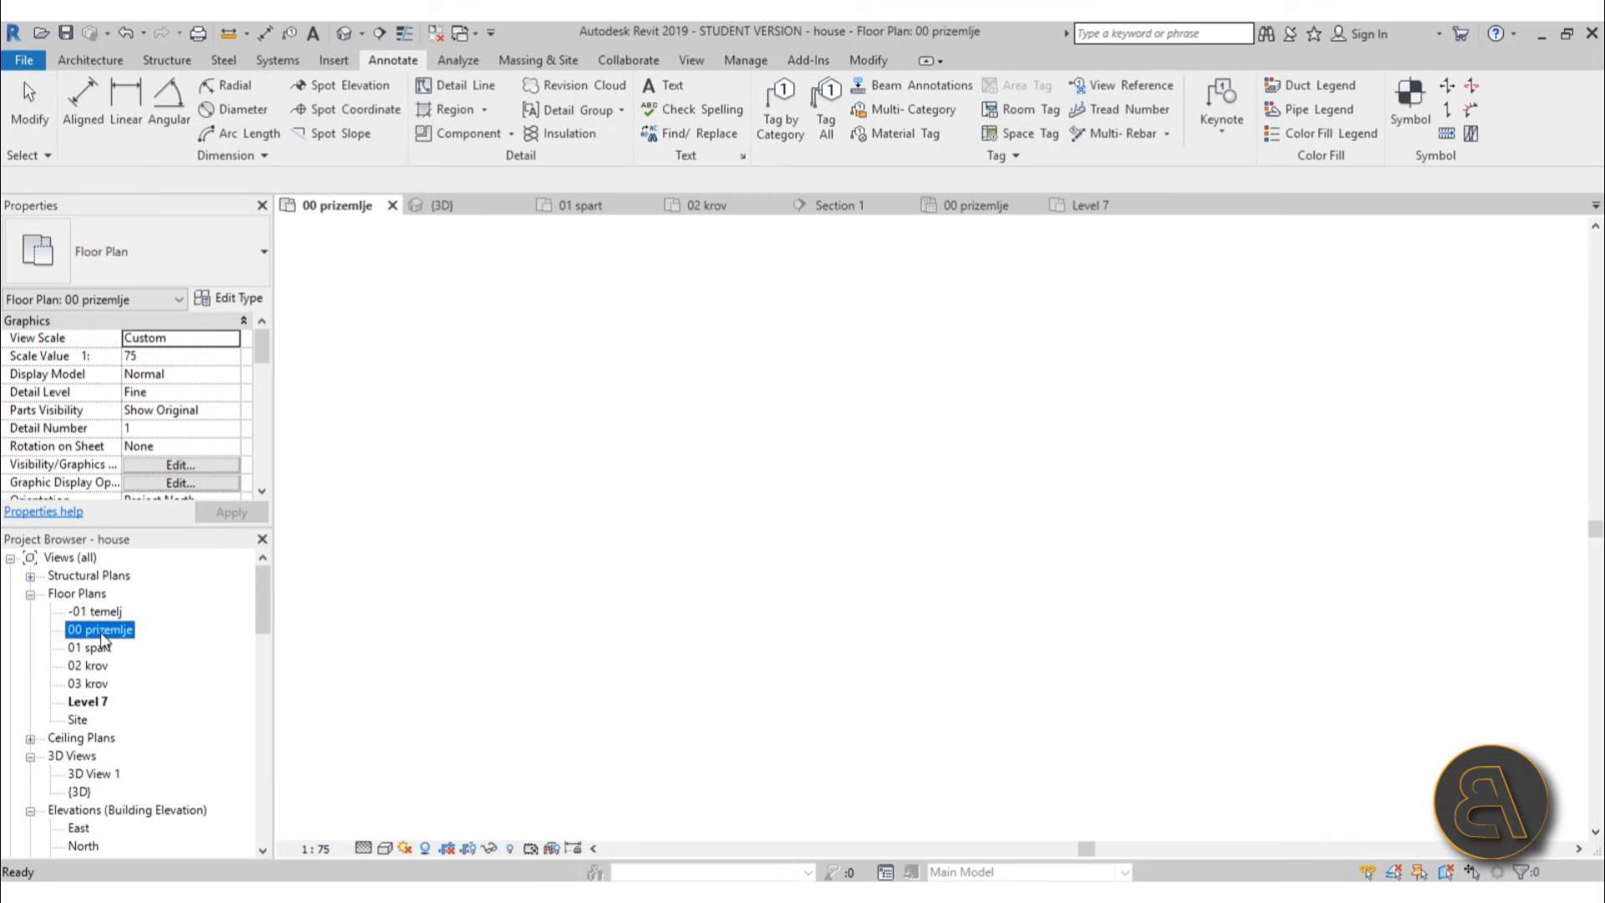
pyautogui.scroll(6, 552, 309)
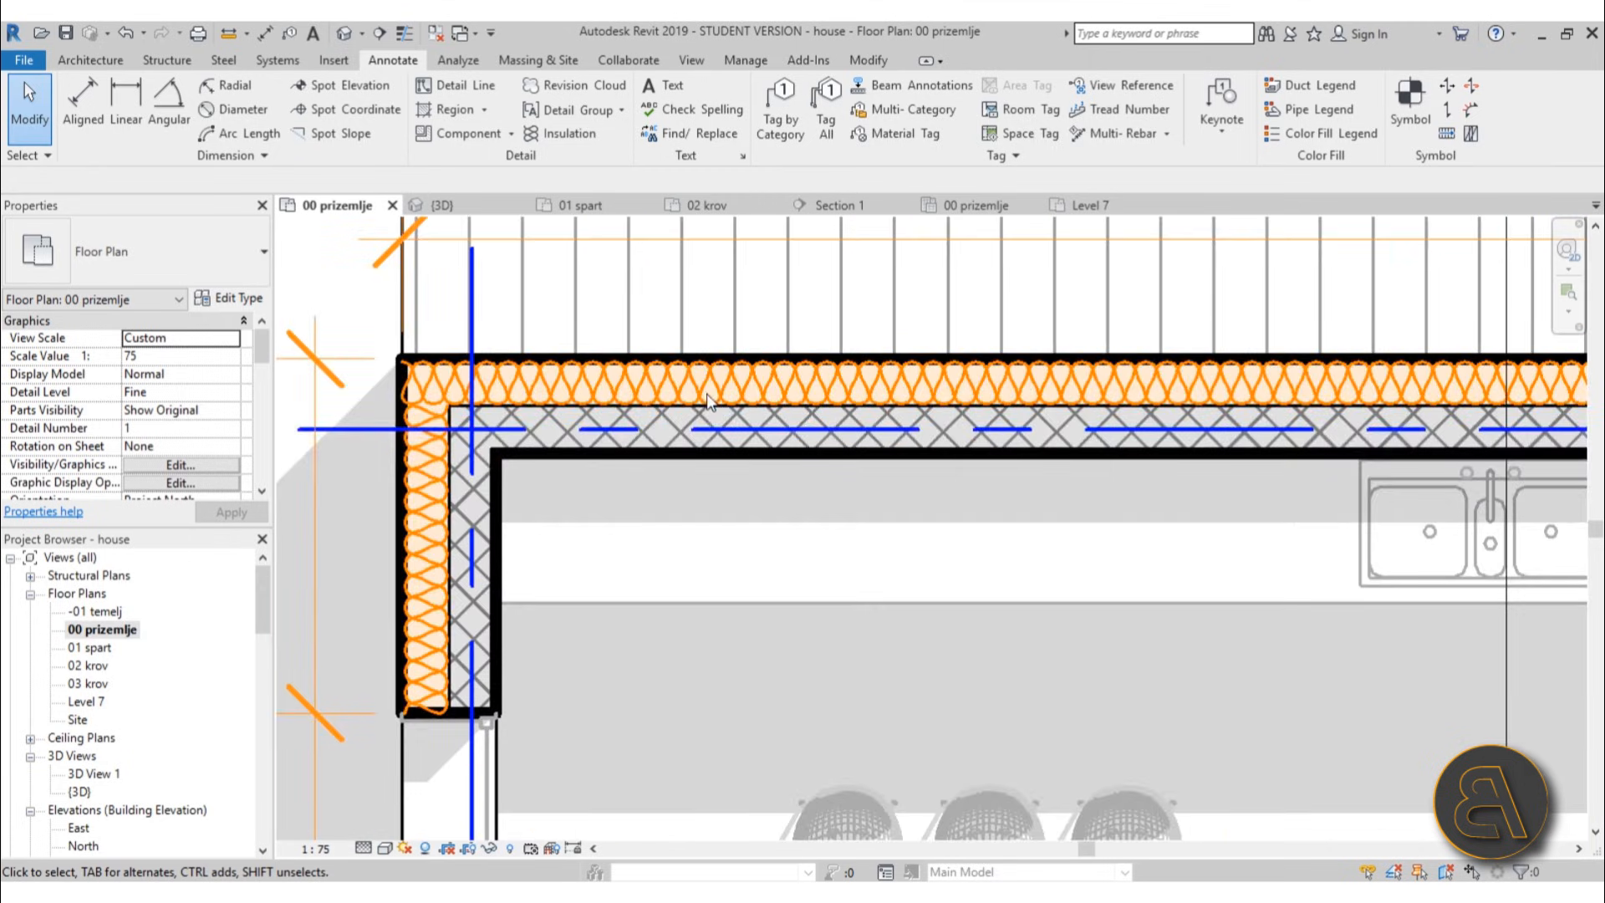
pyautogui.click(706, 402)
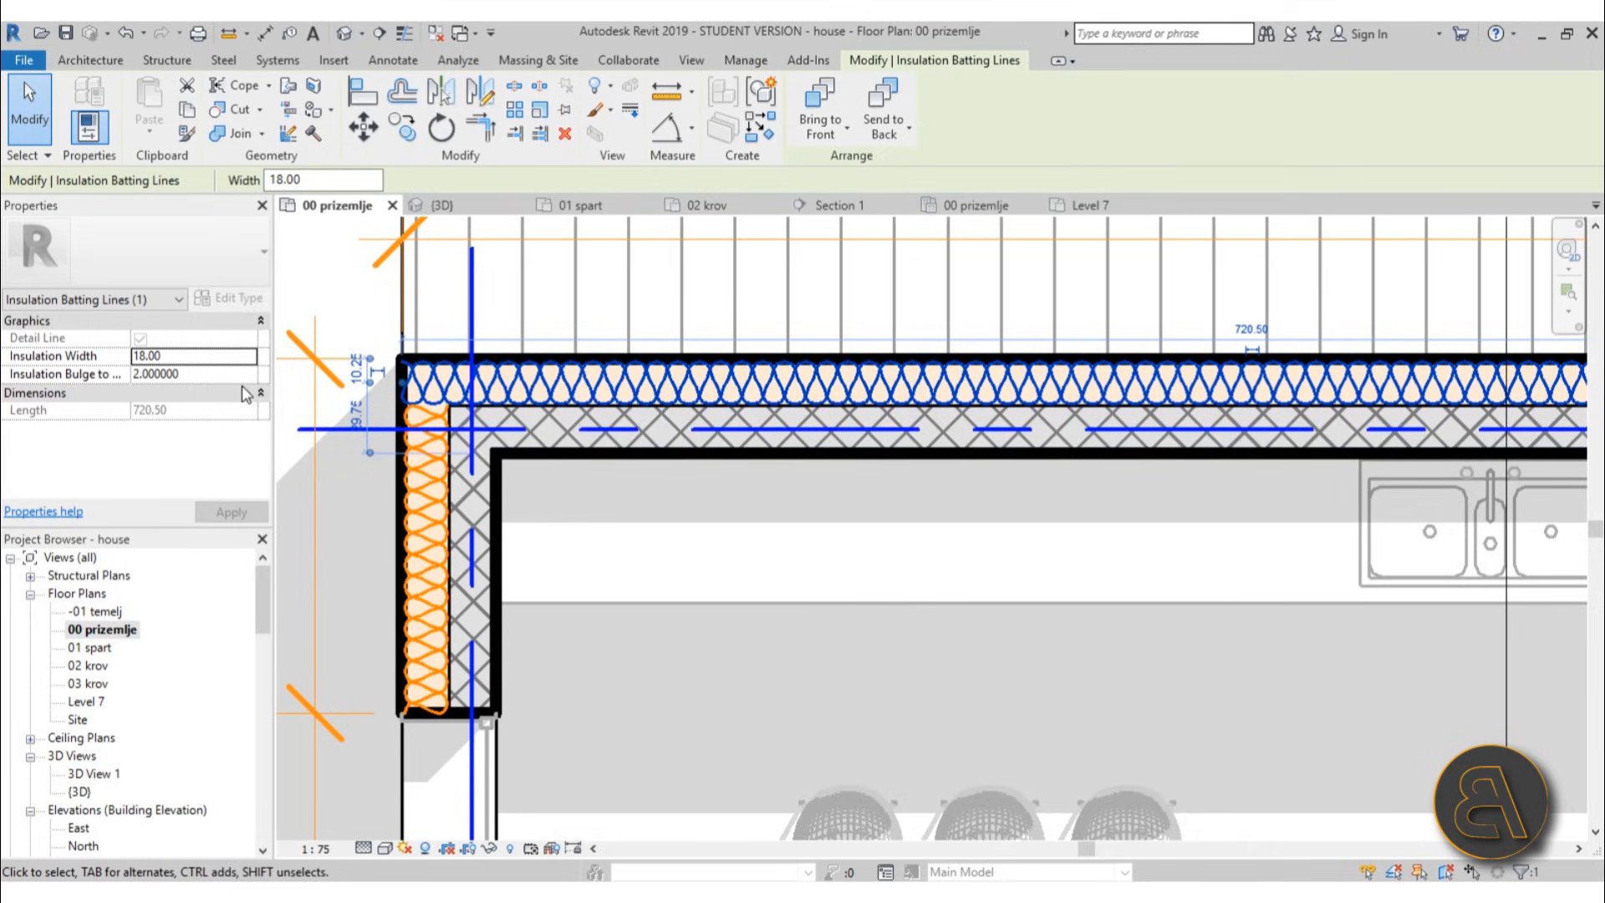
pyautogui.scroll(-3, 471, 308)
pyautogui.scroll(-1, 576, 583)
pyautogui.scroll(-1, 716, 574)
pyautogui.moveTo(716, 573); pyautogui.dragTo(724, 341, button='middle')
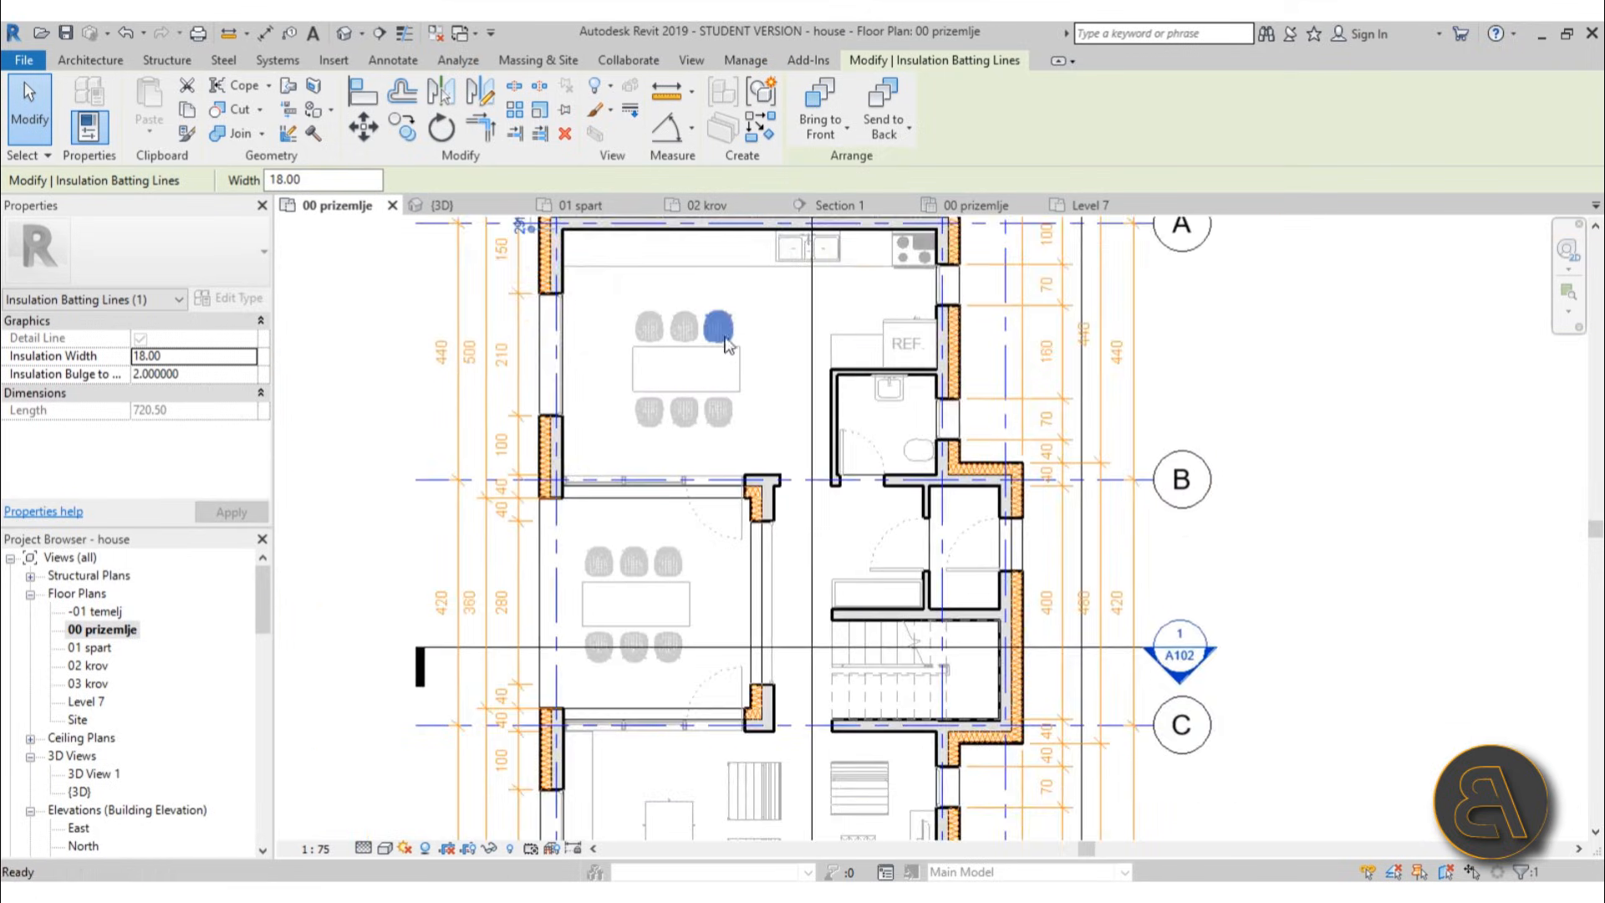
pyautogui.scroll(-1, 720, 337)
pyautogui.moveTo(776, 510); pyautogui.dragTo(773, 488, button='middle')
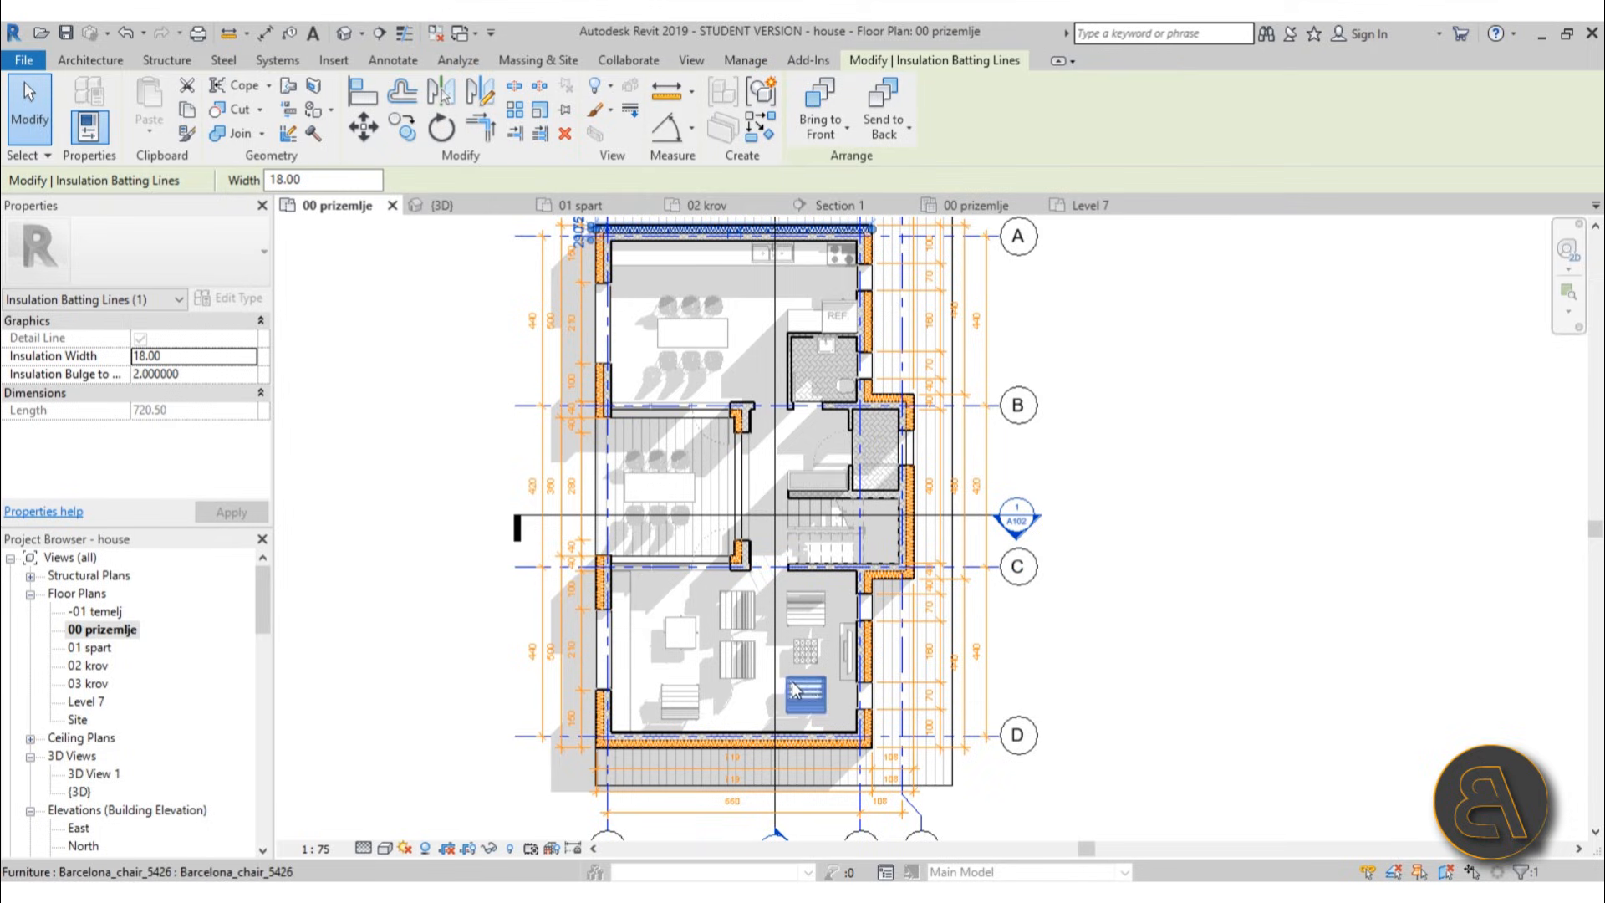
pyautogui.scroll(4, 782, 627)
pyautogui.scroll(3, 819, 669)
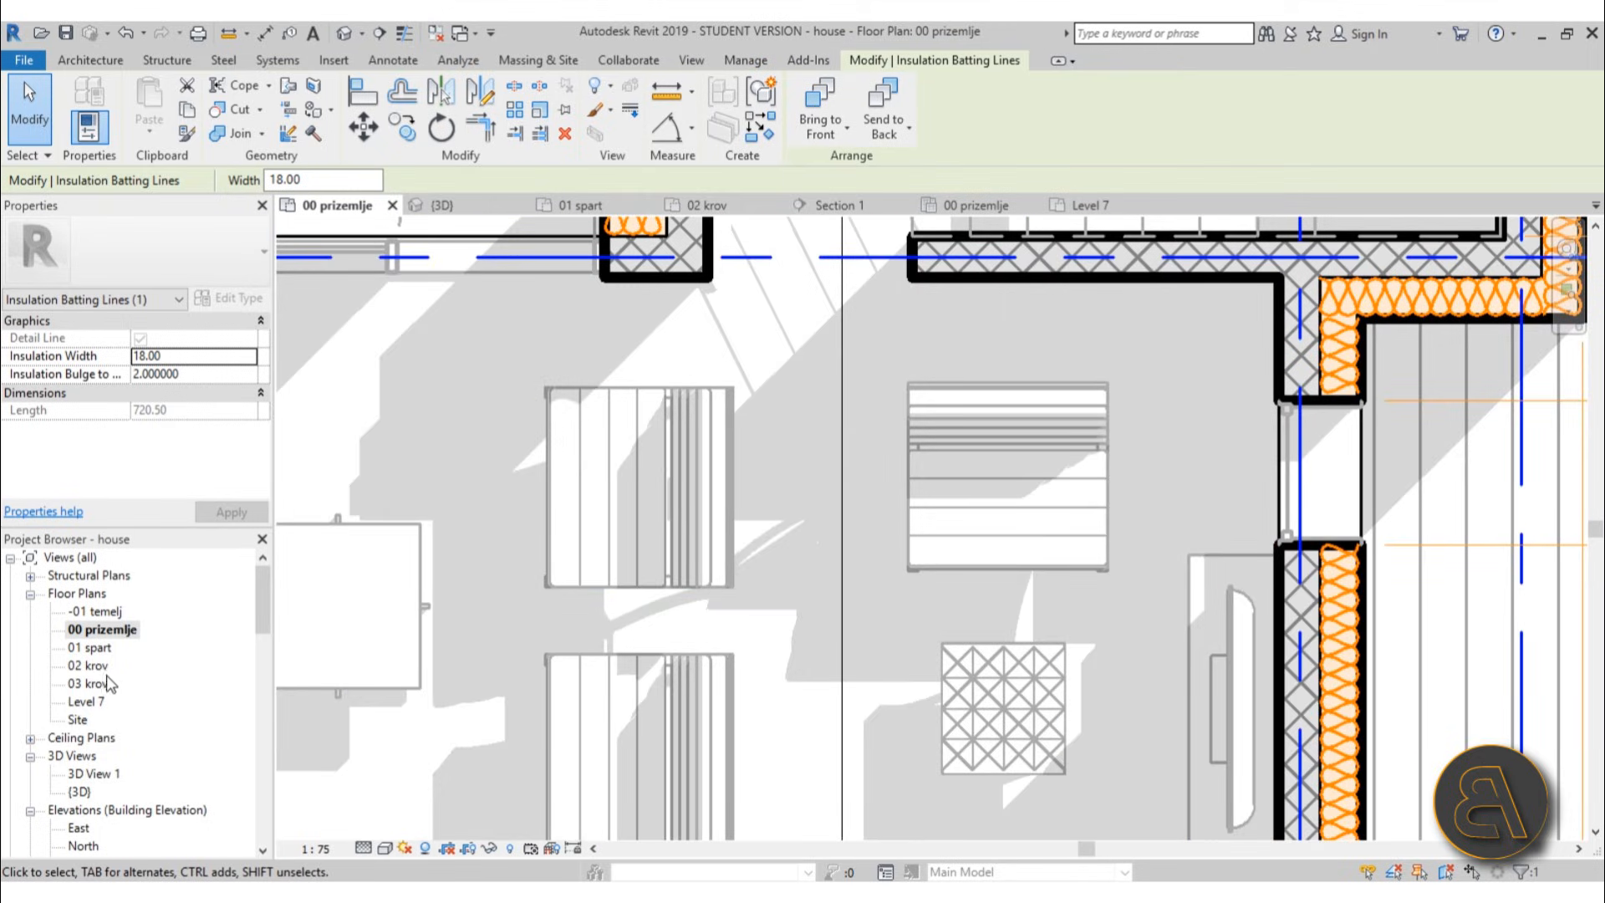
# - Return to the Level 7 floor plan and examine its furniture, walls and shadows for comparison with 00 prizemlje
pyautogui.doubleClick(92, 702)
pyautogui.scroll(4, 685, 752)
pyautogui.moveTo(685, 752); pyautogui.dragTo(672, 568, button='middle')
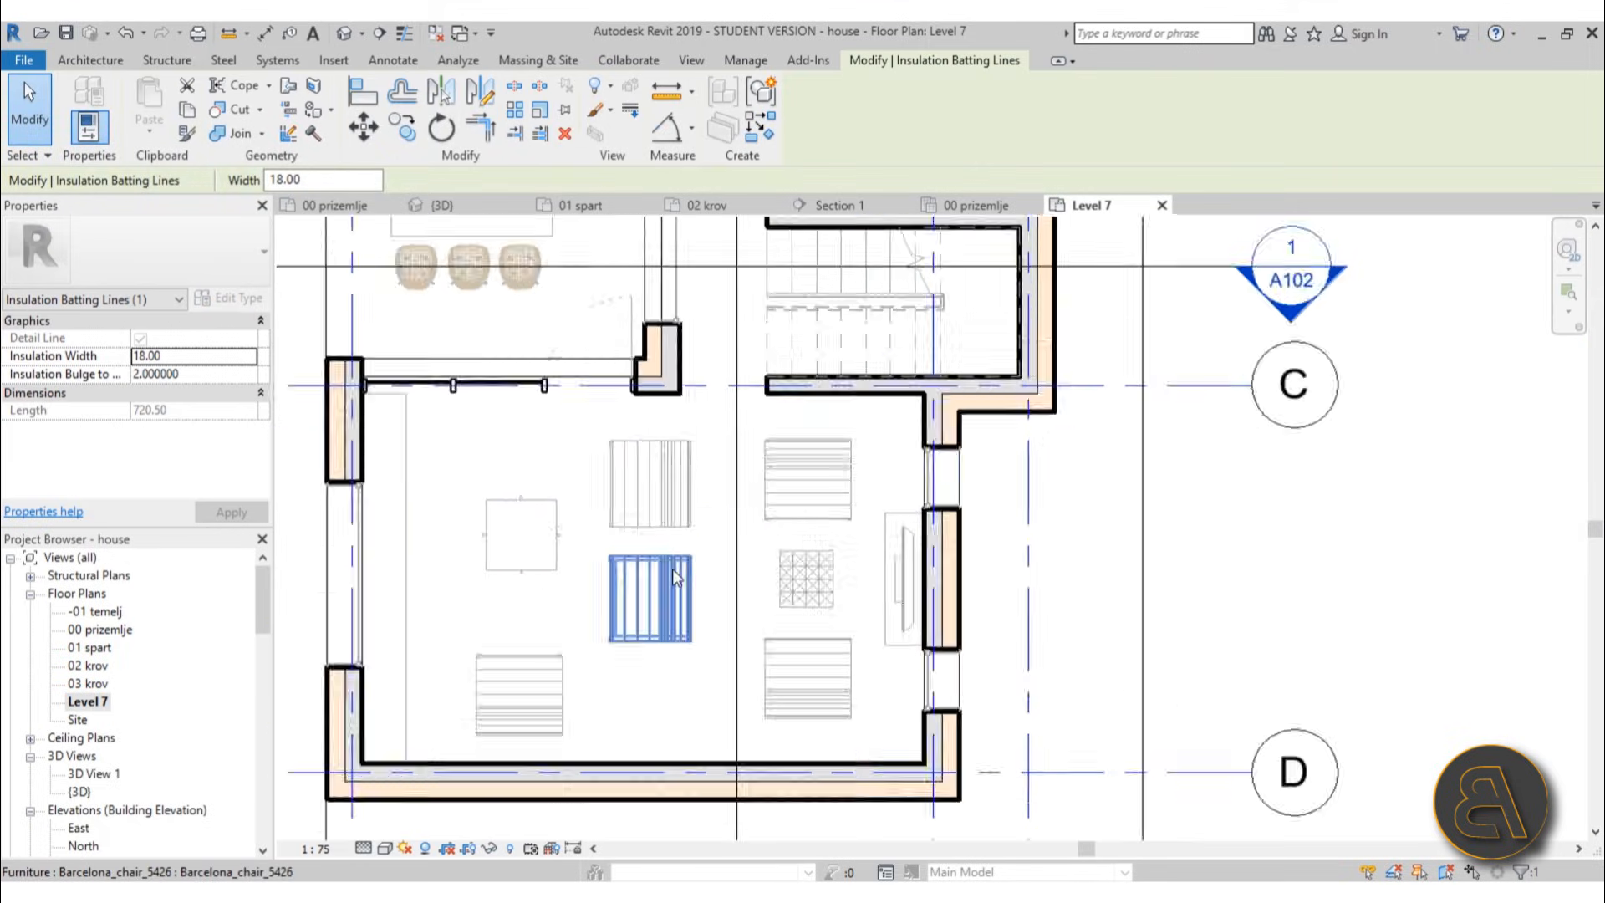
pyautogui.scroll(3, 672, 569)
pyautogui.scroll(-3, 841, 577)
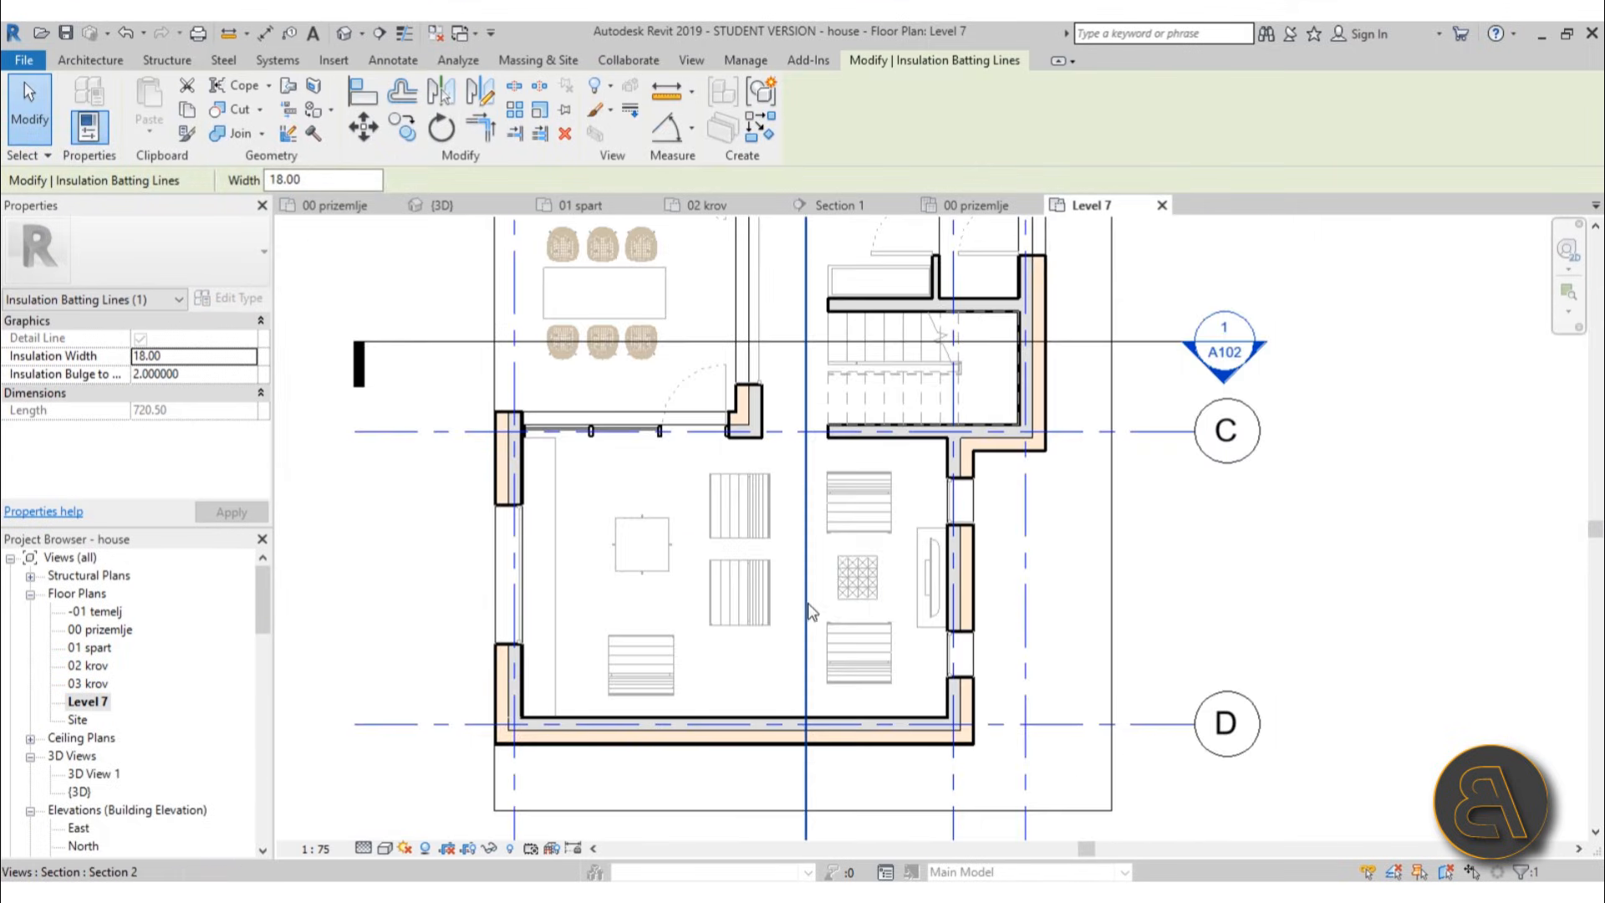
pyautogui.moveTo(744, 627); pyautogui.dragTo(741, 598, button='middle')
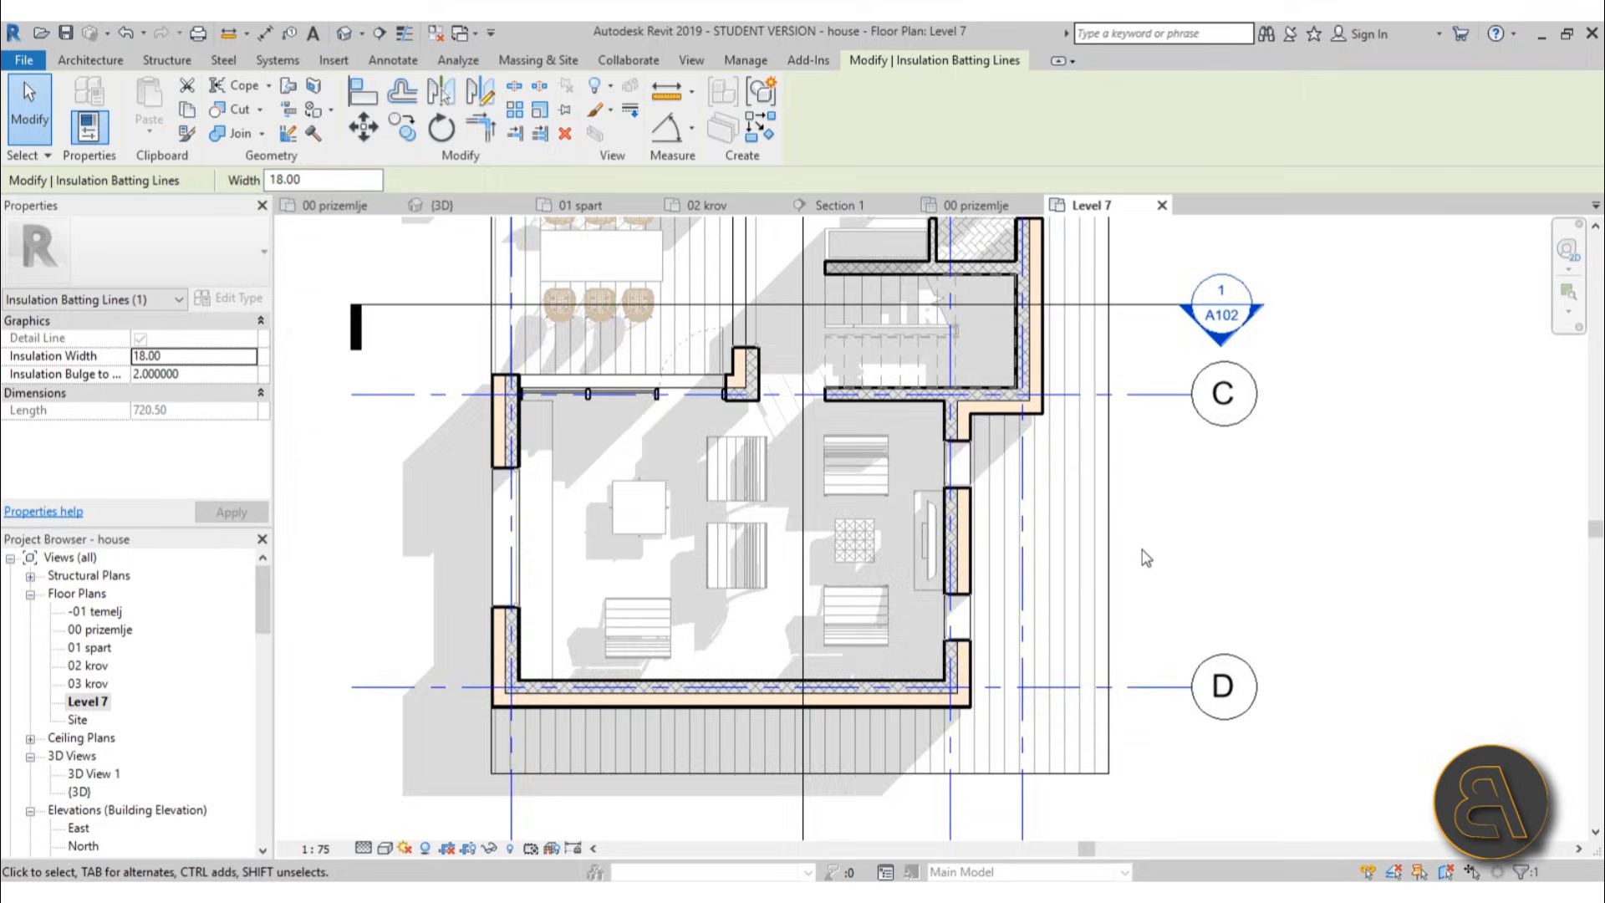
pyautogui.moveTo(1142, 578); pyautogui.dragTo(1017, 648, button='middle')
pyautogui.scroll(-2, 1064, 623)
pyautogui.scroll(-1, 1042, 638)
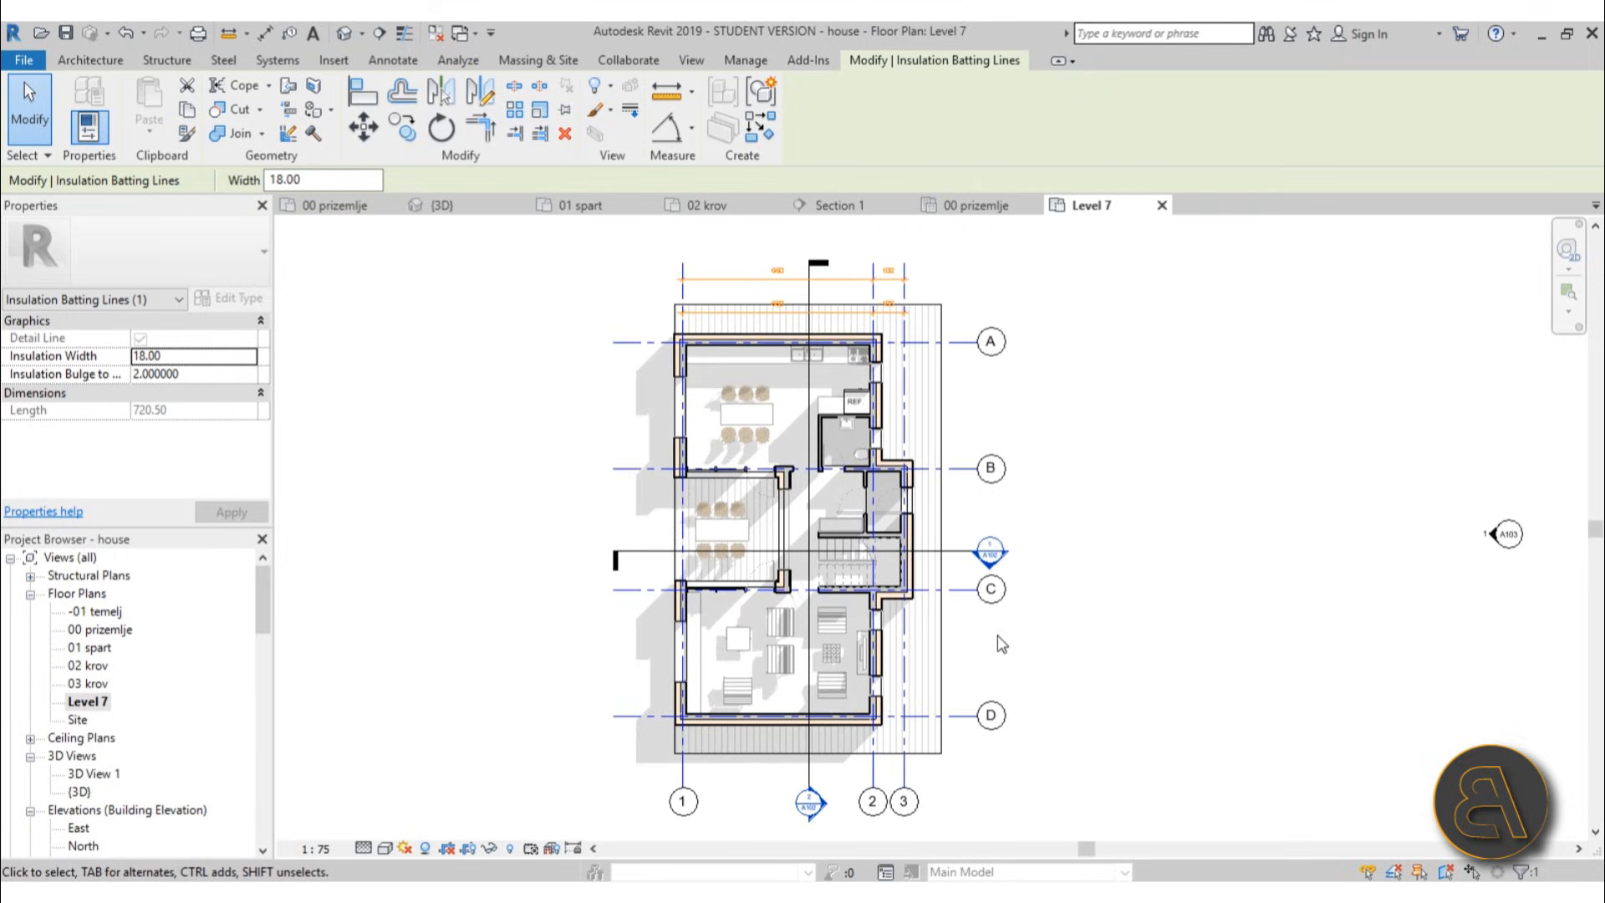